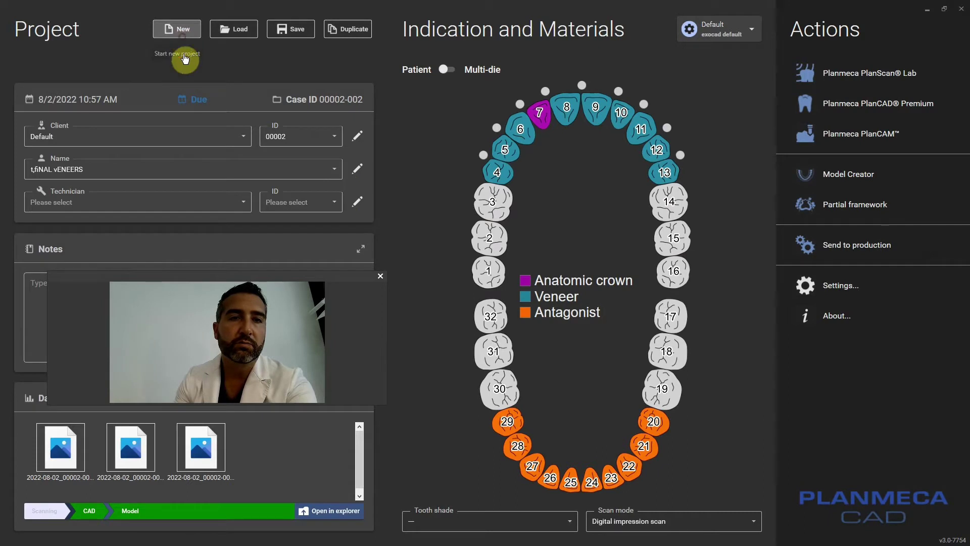
Create a new blank project assigned to the Default client
{"action": "left_click", "coordinate": [153, 136]}
{"action": "left_click", "coordinate": [144, 159]}
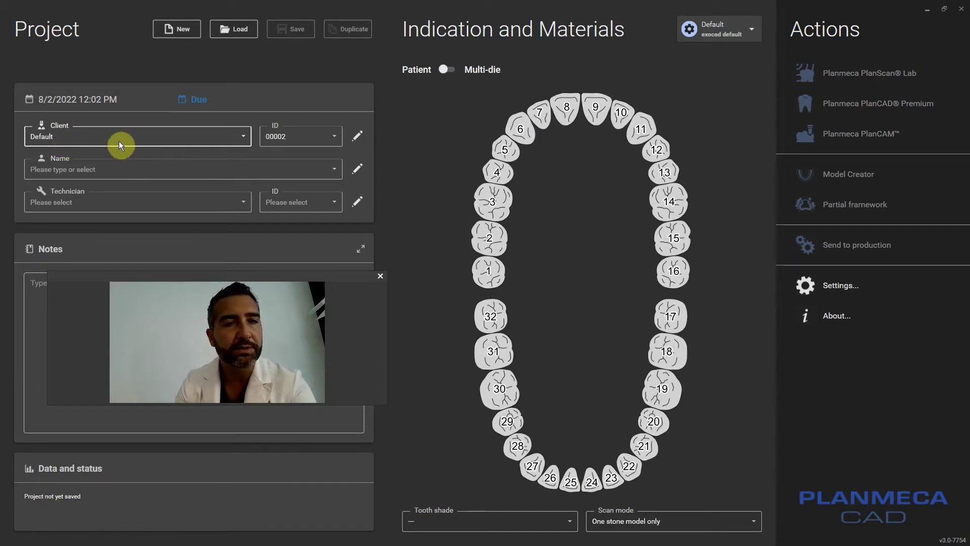
Name the project 'stabalization splint' and select tooth 31 on the tooth chart
{"action": "left_click", "coordinate": [117, 169]}
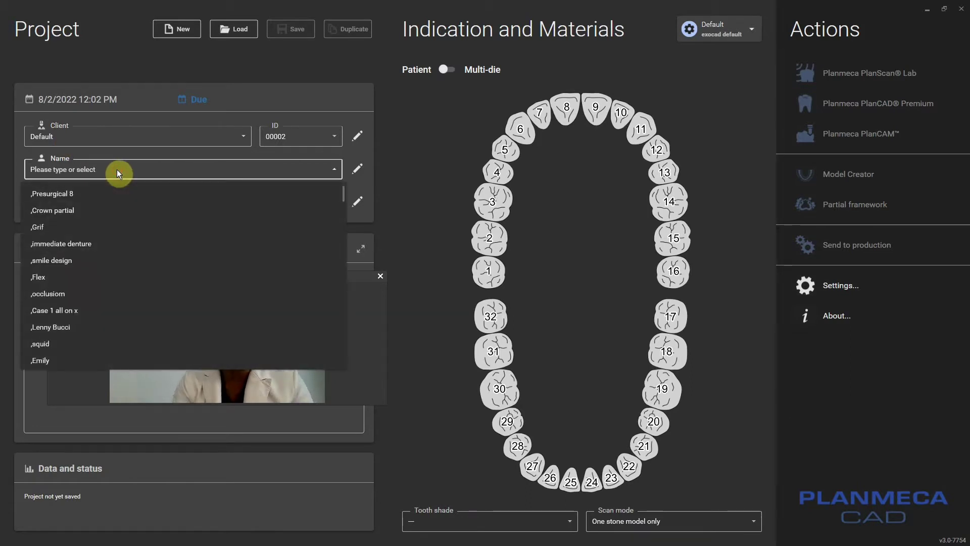
{"action": "type", "text": "stabaliza"}
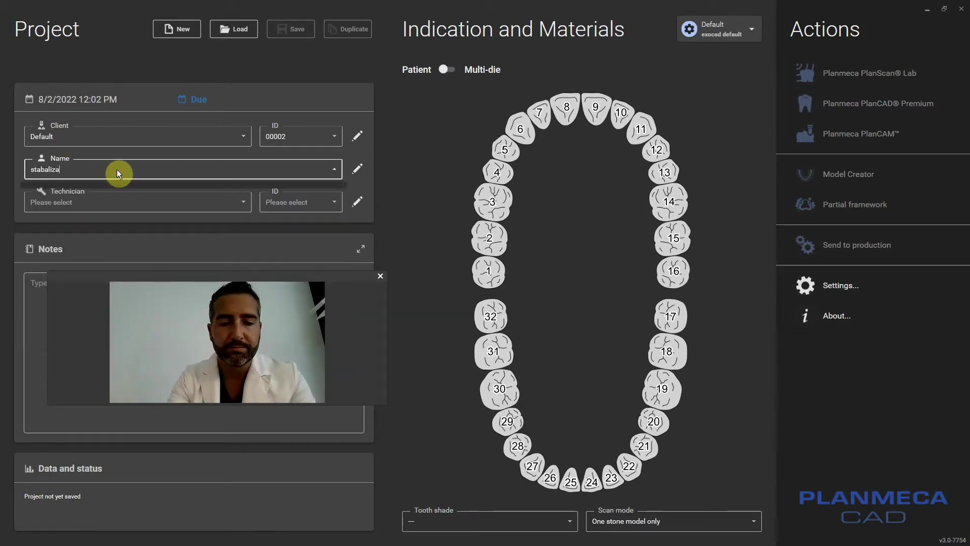
{"action": "type", "text": "tion splint"}
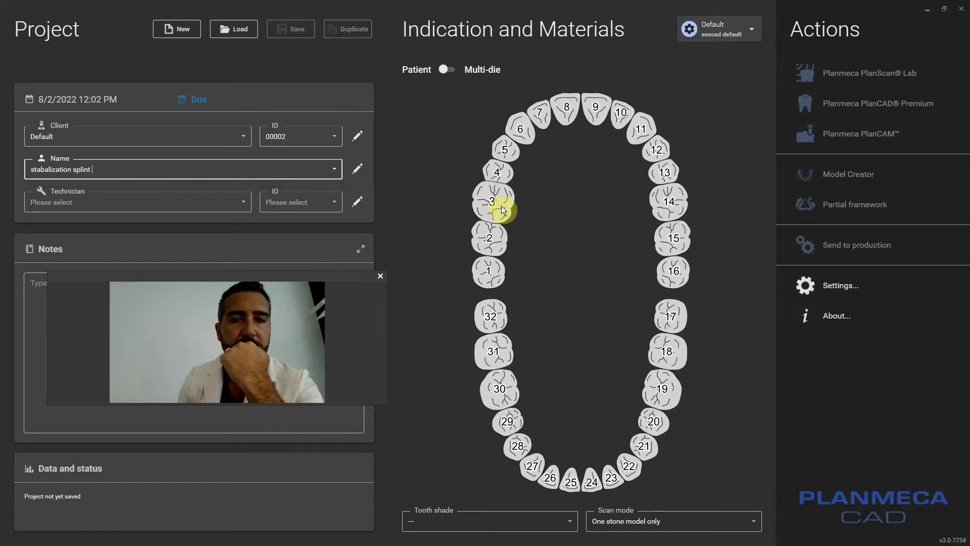
{"action": "left_click", "coordinate": [499, 353]}
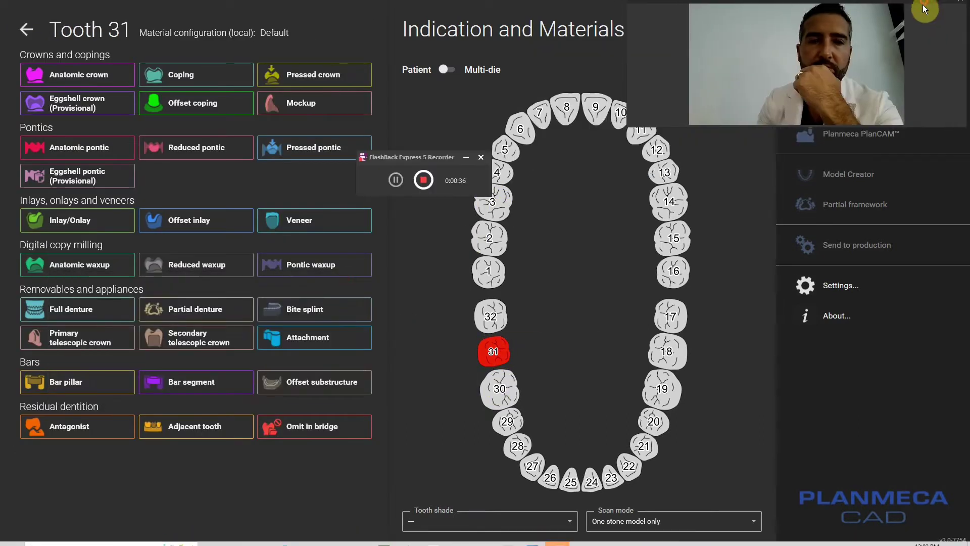
Assign tooth 31 a BITE_AD bite splint with 0.6 mm occlusal thickness and lowered peripheral thickness
{"action": "left_click", "coordinate": [327, 311]}
{"action": "left_click", "coordinate": [472, 123]}
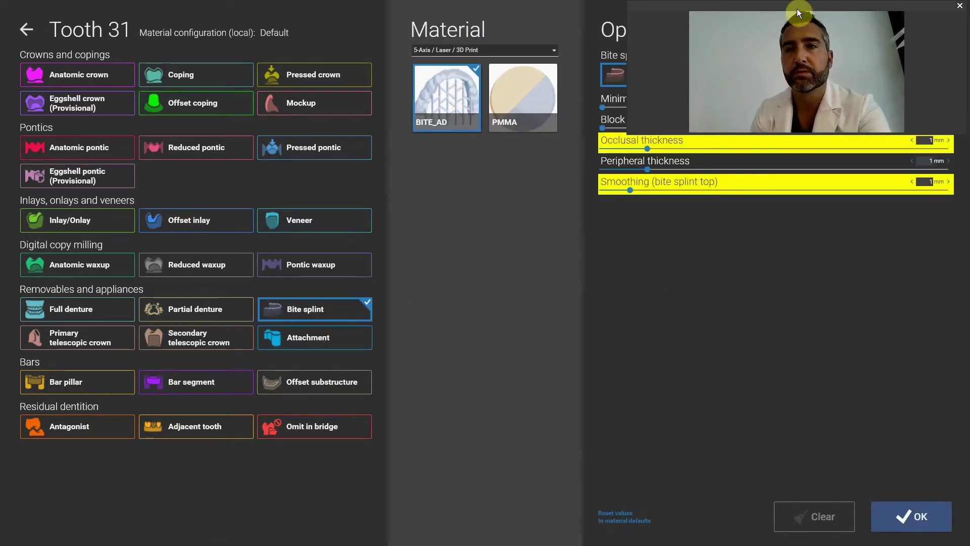
{"action": "left_click_drag", "start_coordinate": [743, 5], "coordinate": [279, 39]}
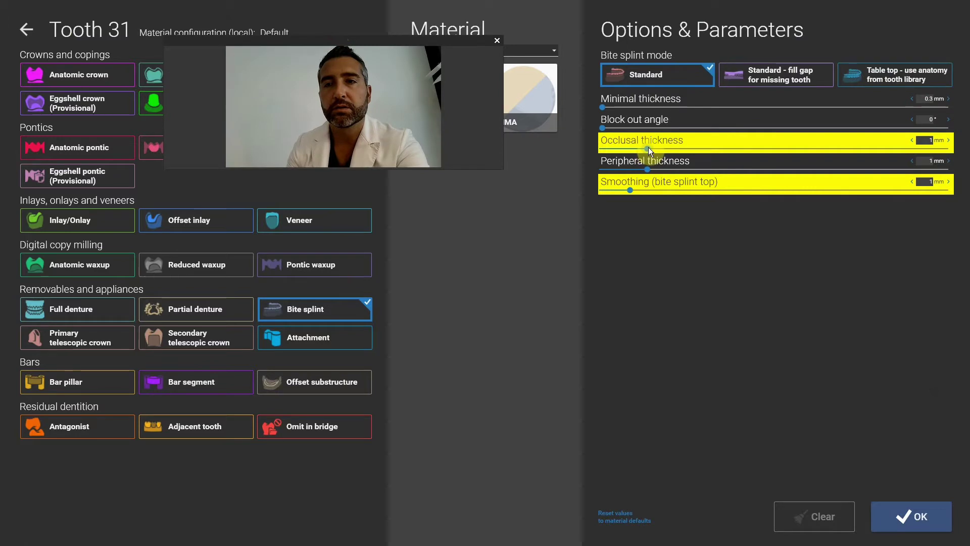
{"action": "left_click_drag", "start_coordinate": [647, 147], "coordinate": [616, 150]}
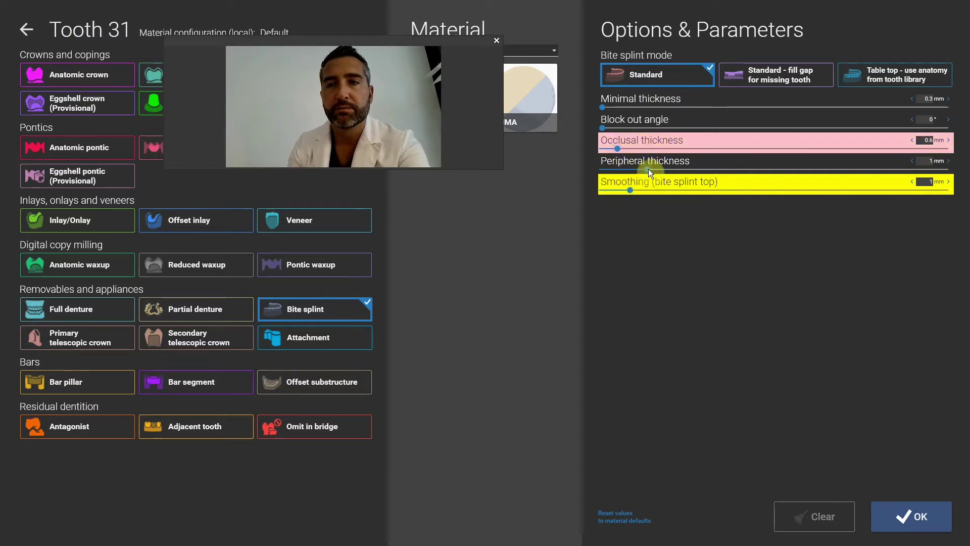
{"action": "left_click_drag", "start_coordinate": [648, 169], "coordinate": [620, 171]}
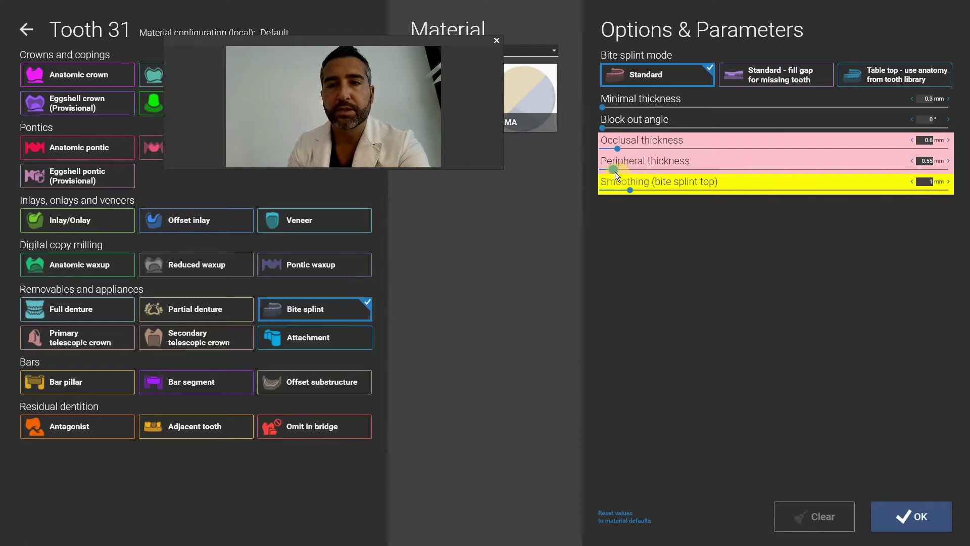
{"action": "left_click", "coordinate": [882, 506]}
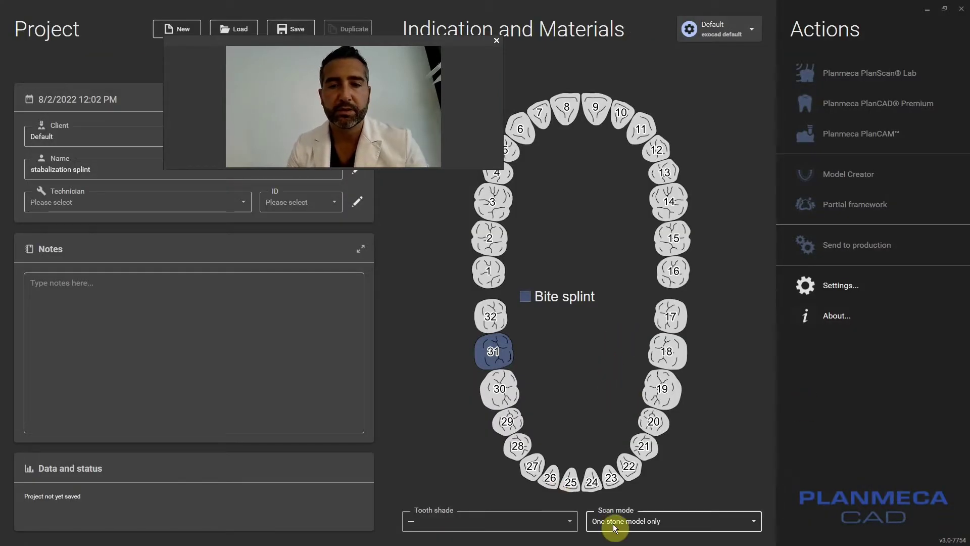
Mark tooth 9 as the antagonist
{"action": "left_click", "coordinate": [593, 118]}
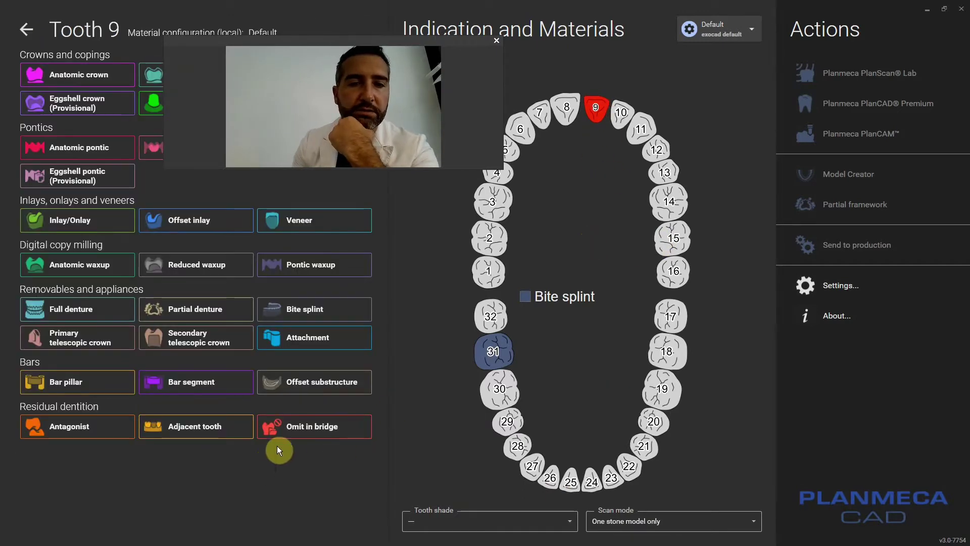
{"action": "left_click", "coordinate": [107, 431]}
{"action": "left_click", "coordinate": [923, 519]}
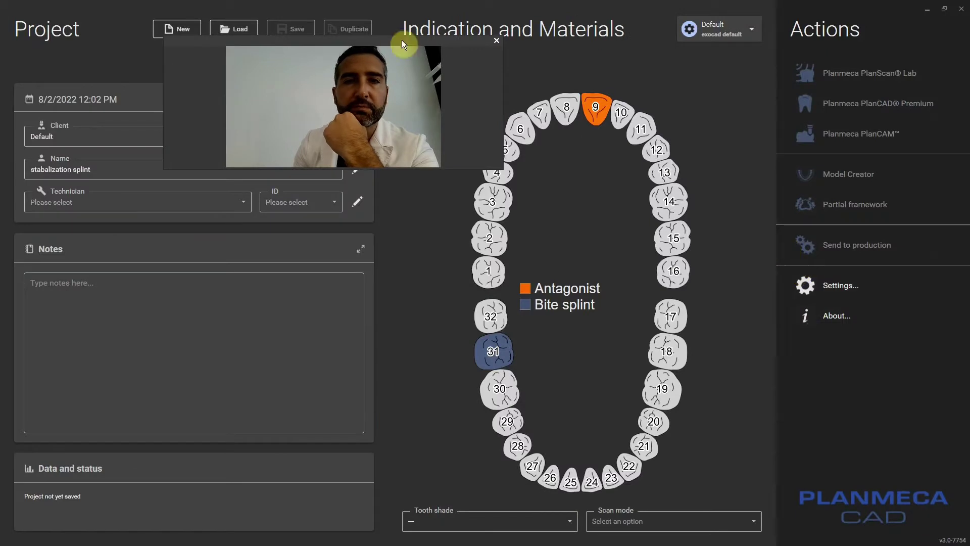
Set the scan mode to Digital impression scan and save the project
{"action": "left_click", "coordinate": [678, 519]}
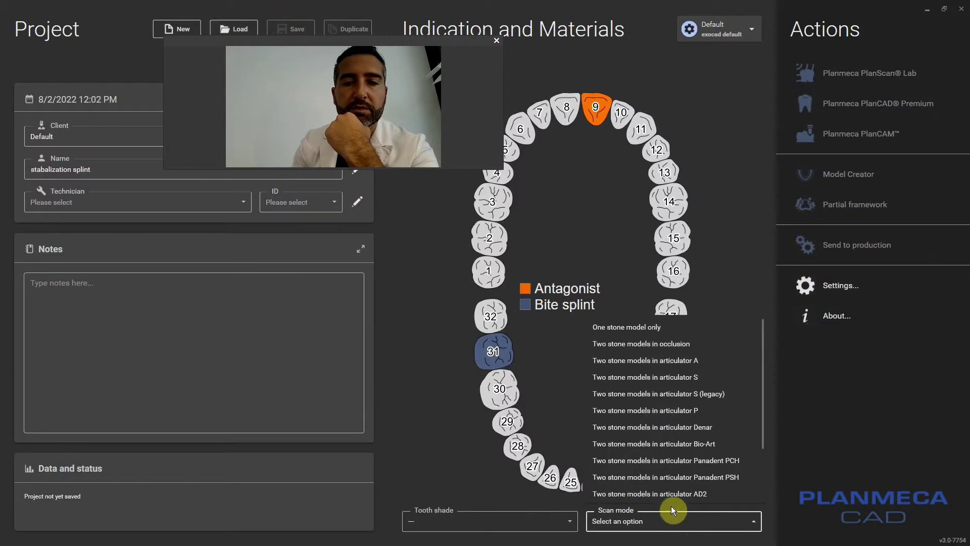
{"action": "scroll", "coordinate": [653, 455], "scroll_direction": "down", "scroll_amount": 2}
{"action": "left_click", "coordinate": [650, 475]}
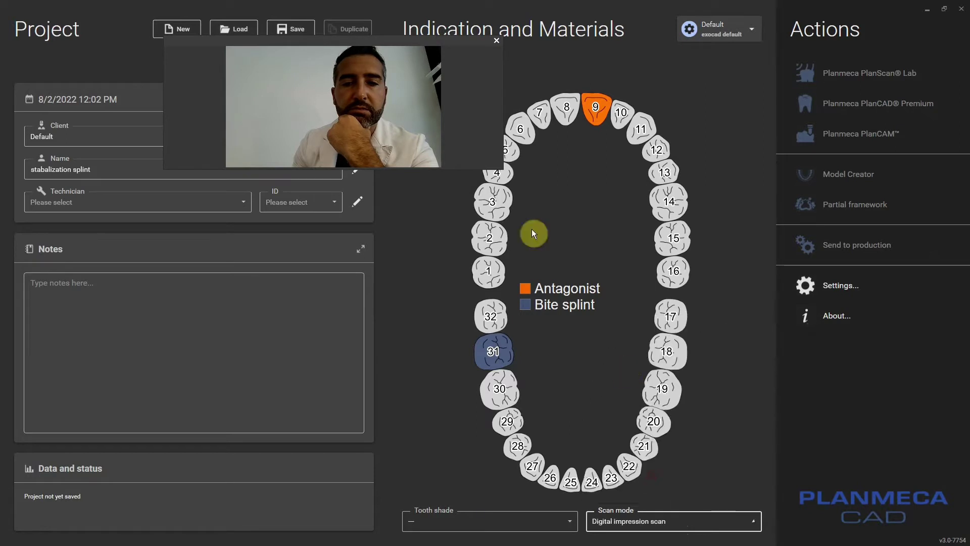
{"action": "left_click", "coordinate": [296, 32]}
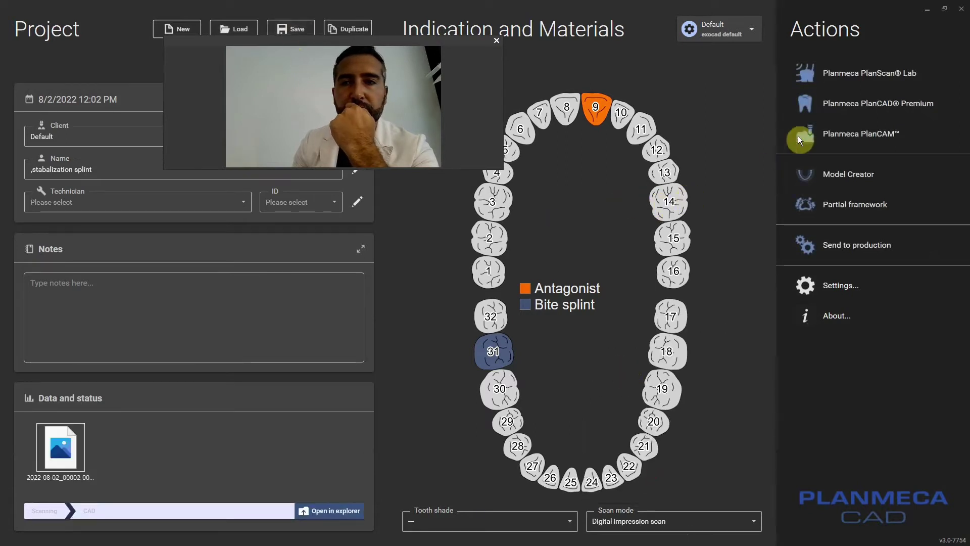
{"action": "left_click", "coordinate": [841, 107]}
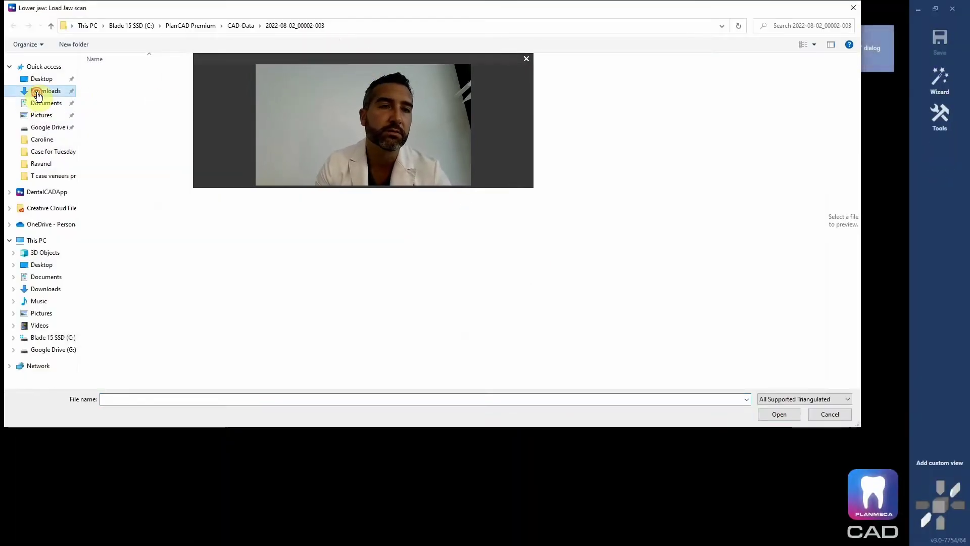
{"action": "left_click", "coordinate": [37, 96]}
{"action": "double_click", "coordinate": [97, 90]}
{"action": "double_click", "coordinate": [111, 77]}
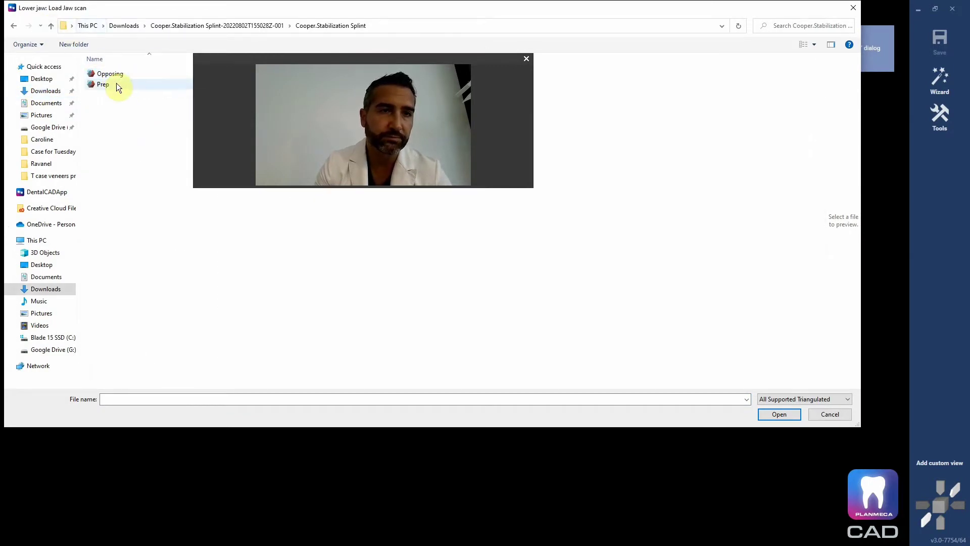
{"action": "double_click", "coordinate": [116, 84]}
{"action": "left_click", "coordinate": [117, 75]}
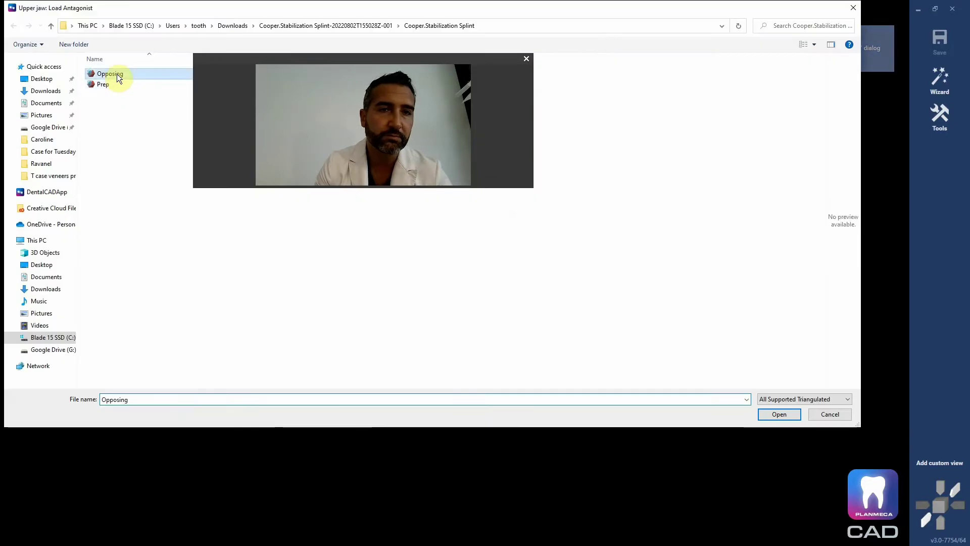
{"action": "double_click", "coordinate": [118, 77]}
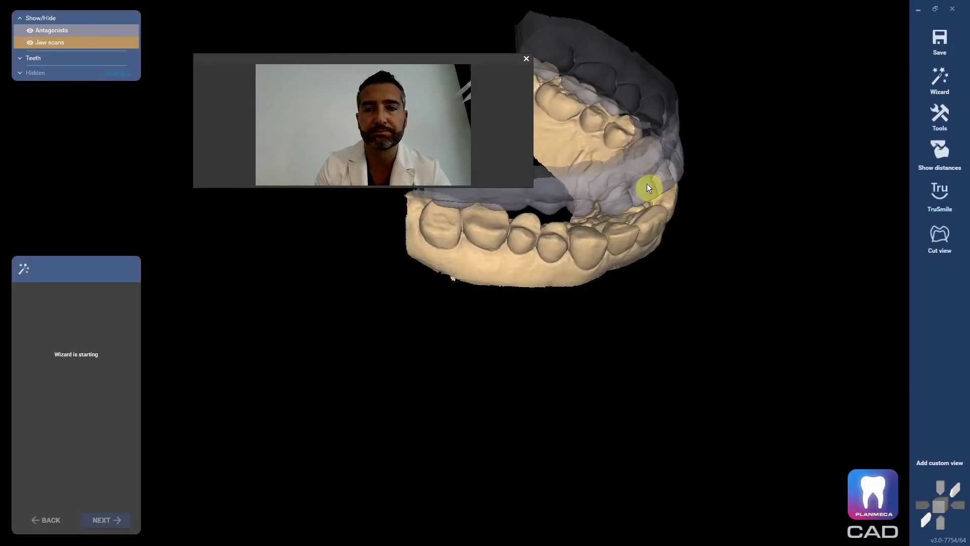
{"action": "right_click_drag", "start_coordinate": [634, 280], "coordinate": [884, 12]}
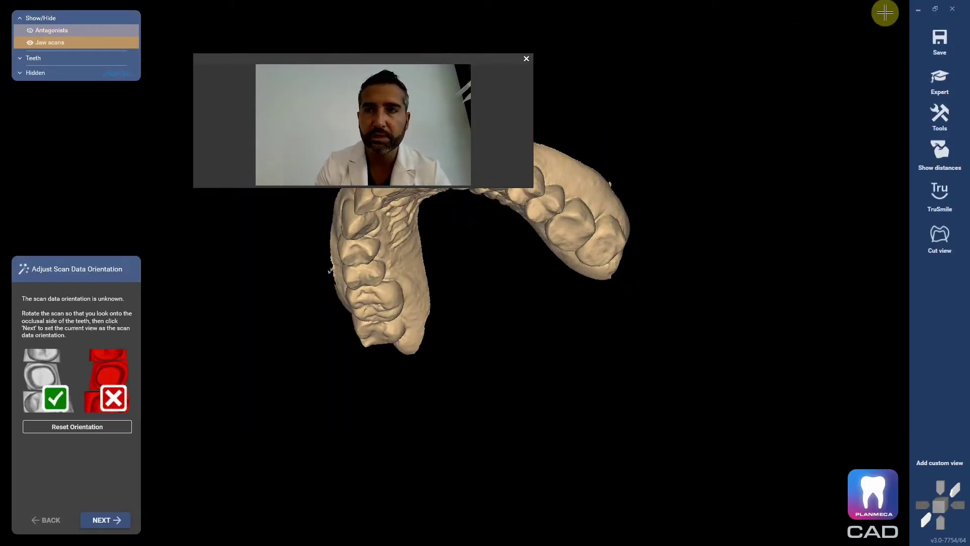
{"action": "left_click", "coordinate": [952, 9]}
{"action": "left_click", "coordinate": [526, 304]}
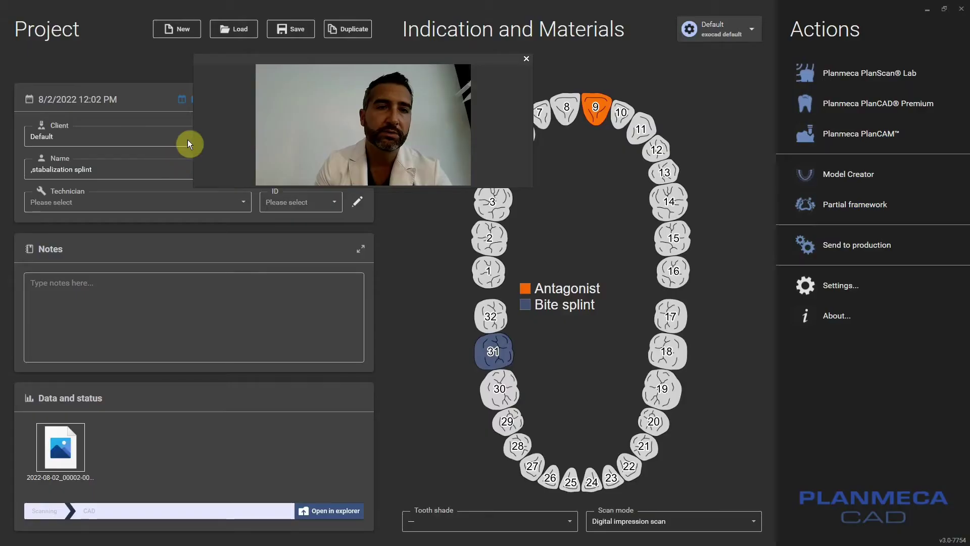
Relaunch the CAD design and load the lower jaw and Opposing scans from Downloads' Cooper.Stabilization Splint folder
{"action": "left_click", "coordinate": [927, 102]}
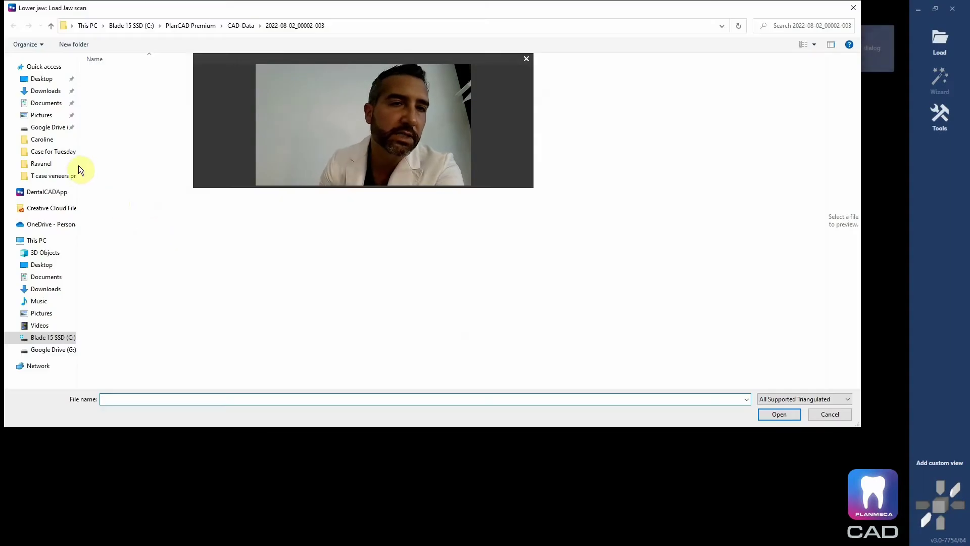
{"action": "left_click", "coordinate": [46, 91]}
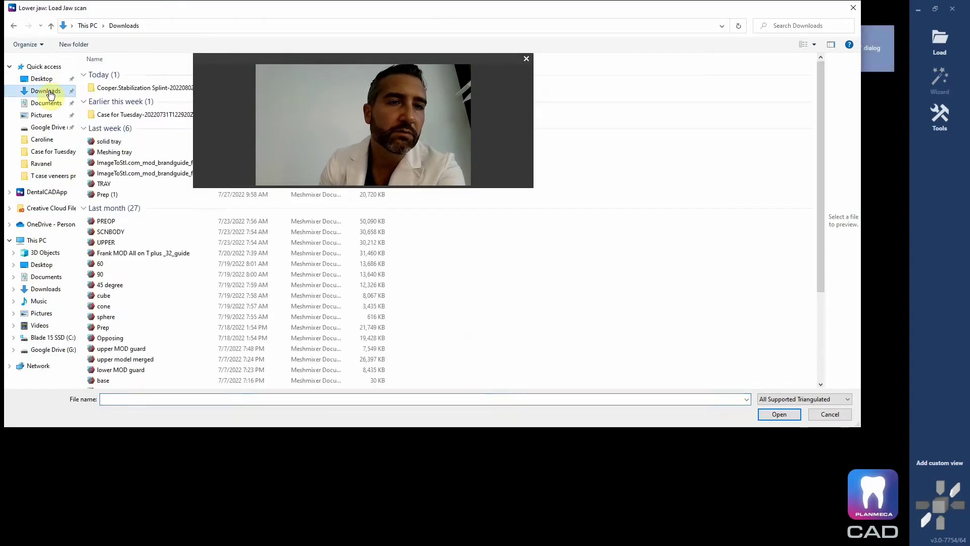
{"action": "double_click", "coordinate": [99, 90]}
{"action": "double_click", "coordinate": [105, 75]}
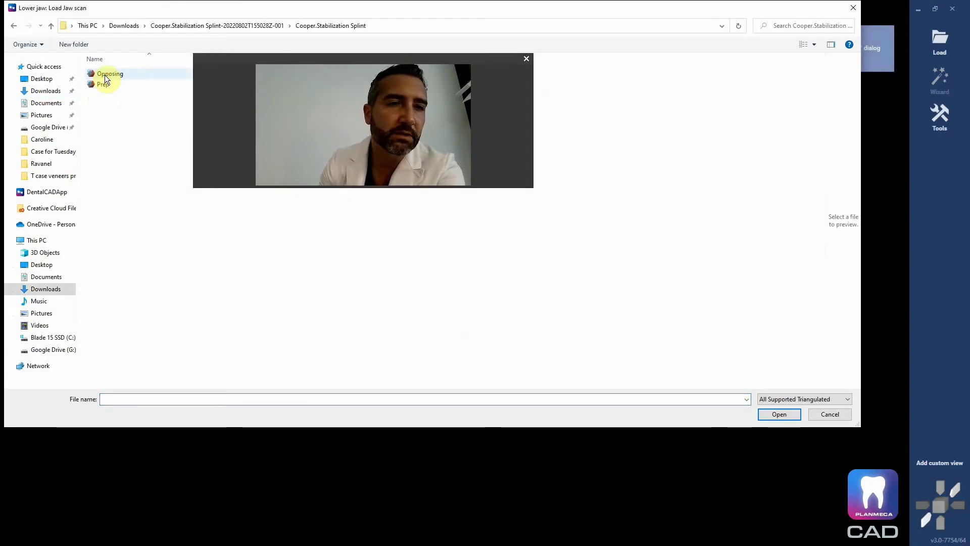
{"action": "double_click", "coordinate": [104, 75]}
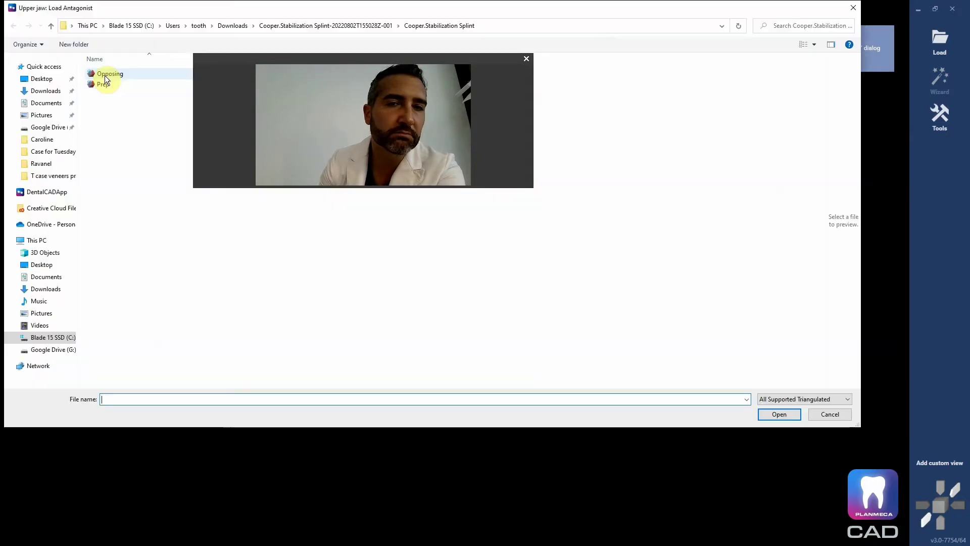
{"action": "double_click", "coordinate": [105, 76]}
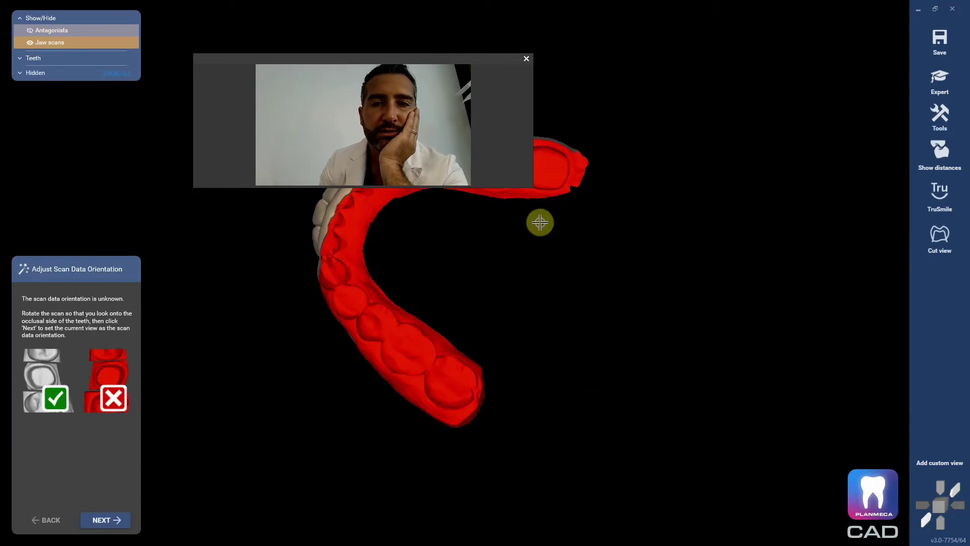
Rotate the scan to a top-down view of the biting surfaces and accept the orientation
{"action": "right_click_drag", "start_coordinate": [539, 230], "coordinate": [456, 244]}
{"action": "left_click", "coordinate": [118, 525]}
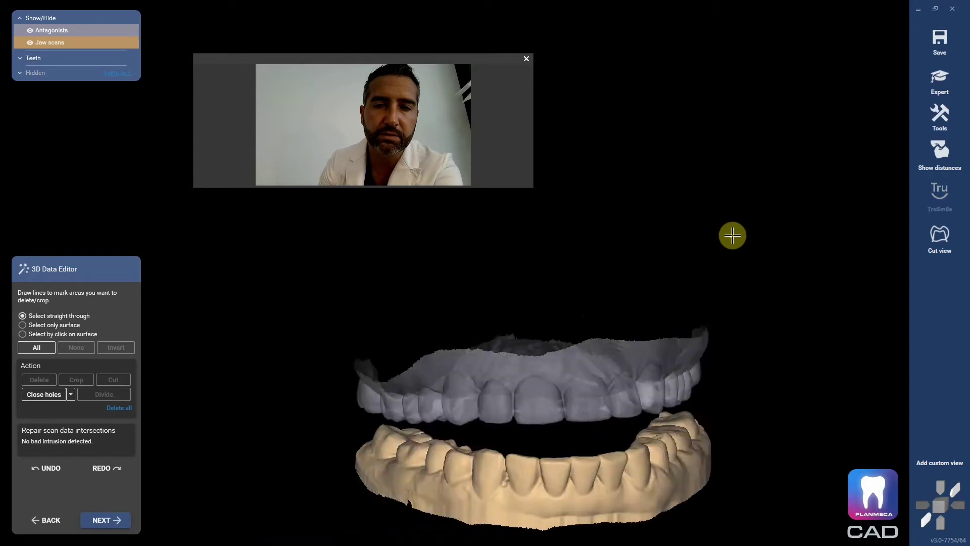
Advance from the 3D Data Editor to the Design Bite Splint Bottom step on the lower arch
{"action": "left_click", "coordinate": [691, 218]}
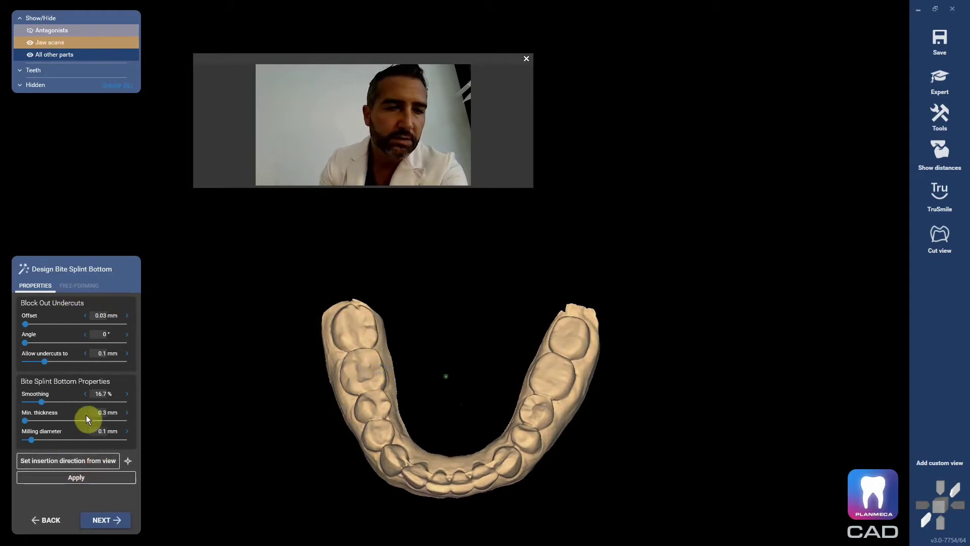
Apply the bite splint bottom over the lower arch, inspect it from a tilted view, and bring up the FREE-FORMING brushes
{"action": "left_click", "coordinate": [77, 476]}
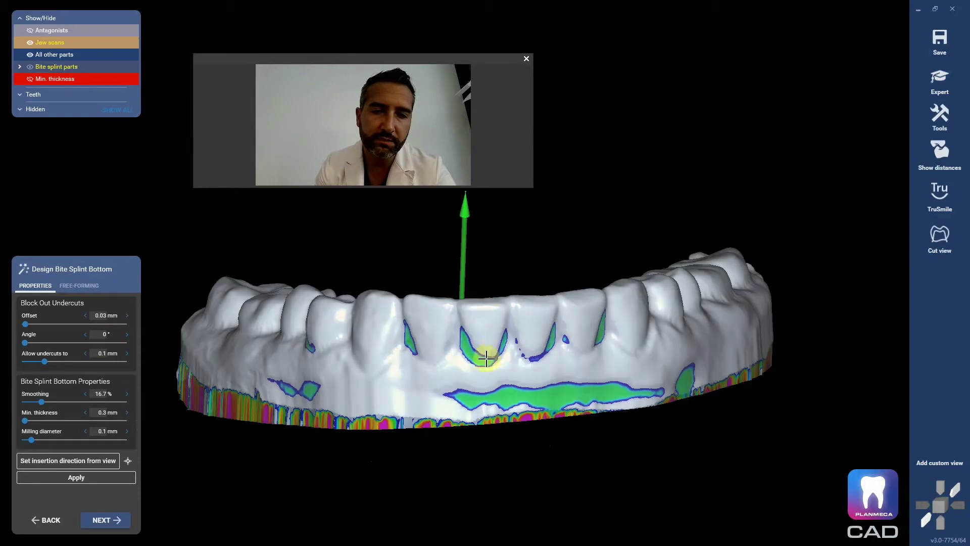
{"action": "left_click_drag", "start_coordinate": [518, 356], "coordinate": [511, 359]}
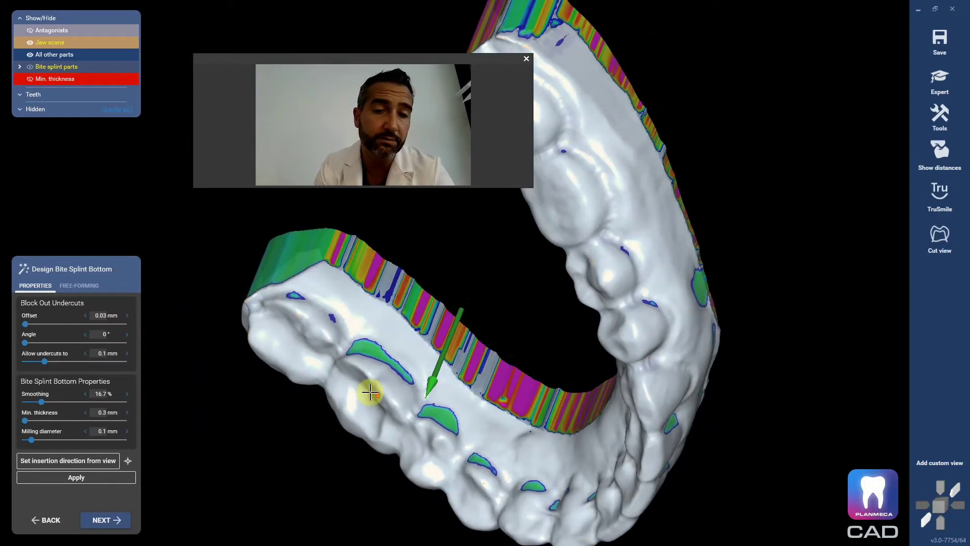
{"action": "scroll", "coordinate": [357, 314], "scroll_direction": "up", "scroll_amount": 5}
{"action": "left_click_drag", "start_coordinate": [360, 321], "coordinate": [379, 325]}
{"action": "left_click", "coordinate": [79, 285]}
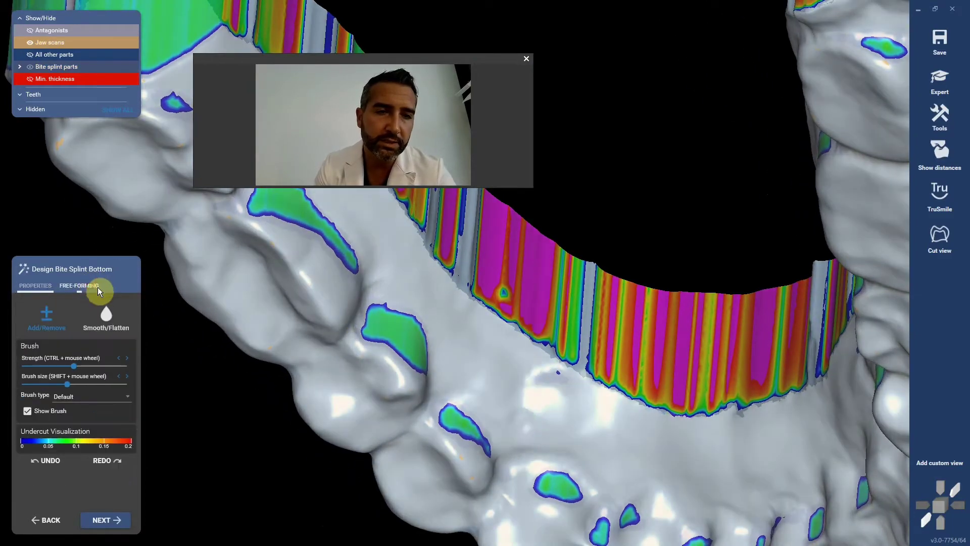
Revert the last free-forming stroke on the splint bottom and view the whole arch from low
{"action": "scroll", "coordinate": [440, 342], "scroll_direction": "up", "scroll_amount": 5}
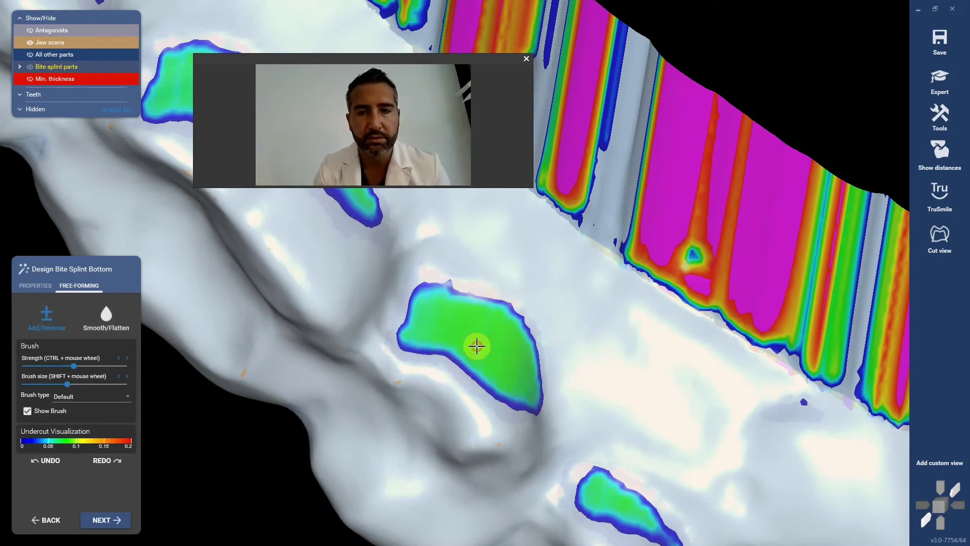
{"action": "scroll", "coordinate": [479, 347], "scroll_direction": "down", "scroll_amount": 4}
{"action": "scroll", "coordinate": [558, 403], "scroll_direction": "up", "scroll_amount": 4}
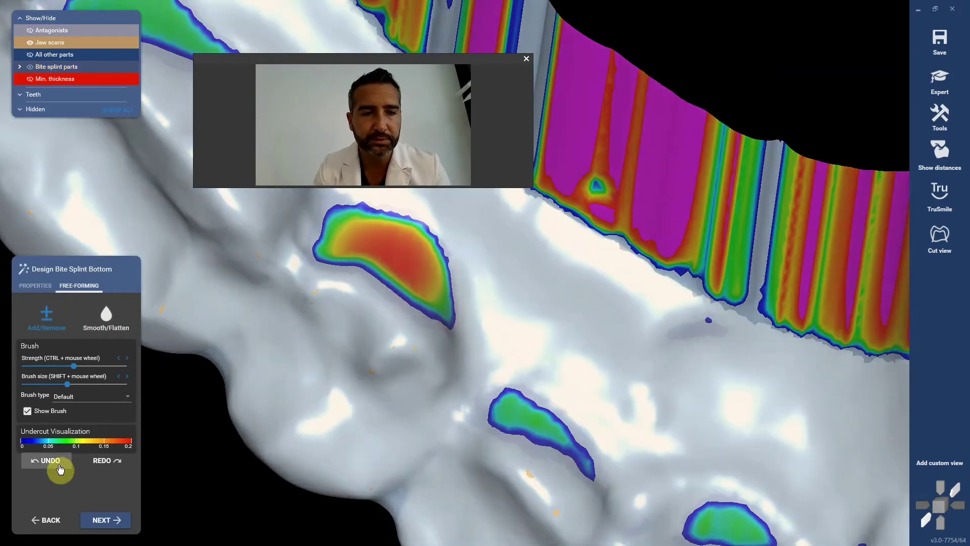
{"action": "left_click", "coordinate": [50, 460]}
{"action": "scroll", "coordinate": [396, 373], "scroll_direction": "down", "scroll_amount": 4}
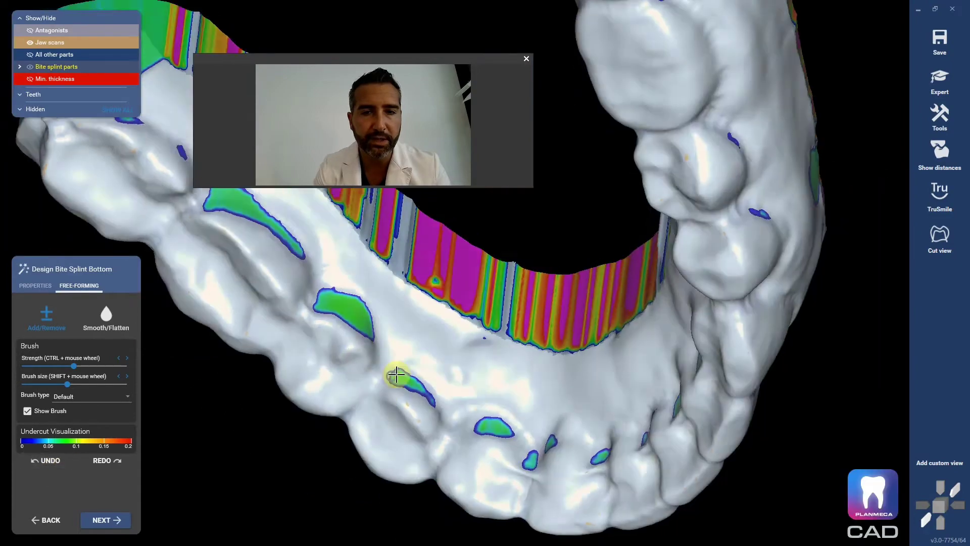
{"action": "scroll", "coordinate": [415, 372], "scroll_direction": "up", "scroll_amount": 4}
{"action": "scroll", "coordinate": [415, 372], "scroll_direction": "down", "scroll_amount": 3}
{"action": "right_click_drag", "start_coordinate": [429, 384], "coordinate": [448, 341]}
{"action": "scroll", "coordinate": [443, 392], "scroll_direction": "up", "scroll_amount": 3}
{"action": "scroll", "coordinate": [450, 398], "scroll_direction": "down", "scroll_amount": 3}
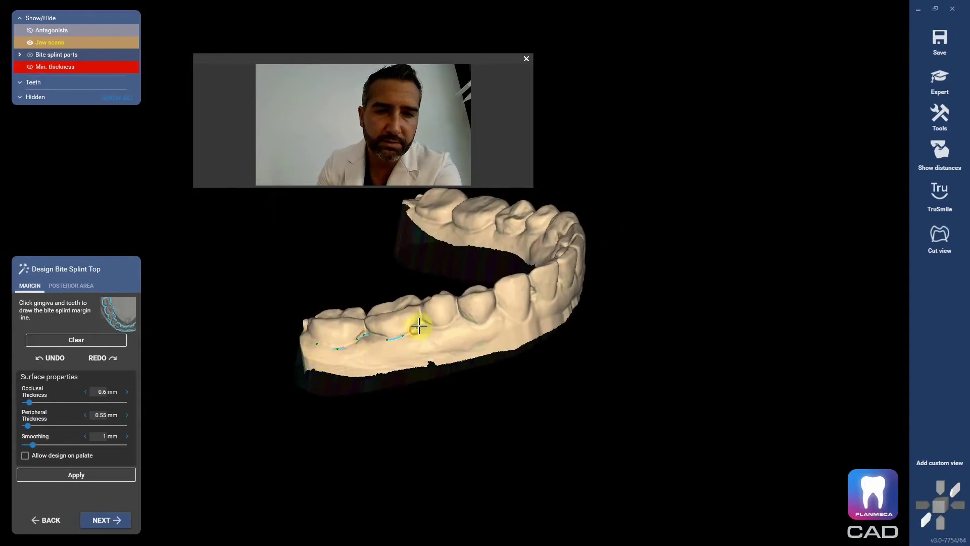
Extend the top margin line with points on the front teeth, turning the jaw toward the molars
{"action": "scroll", "coordinate": [472, 284], "scroll_direction": "up", "scroll_amount": 3}
{"action": "left_click", "coordinate": [496, 304]}
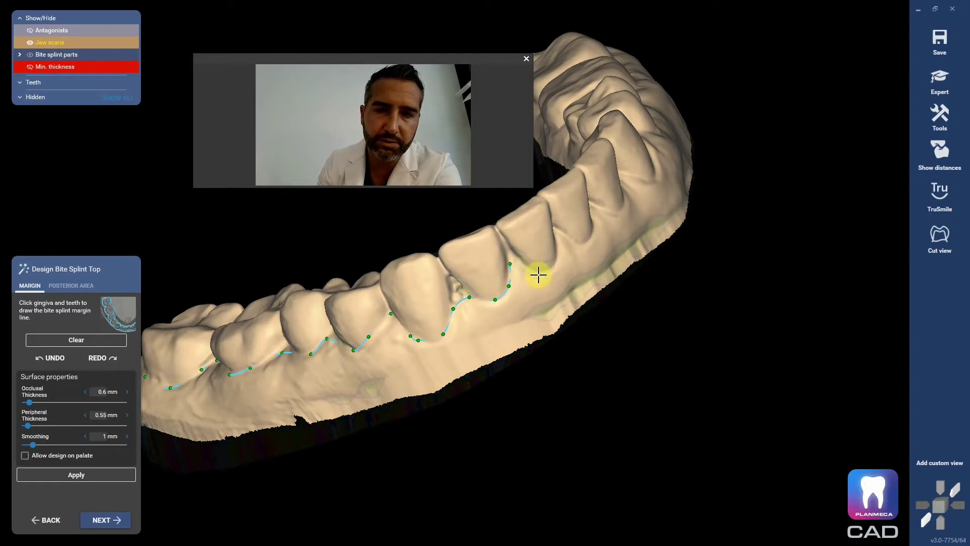
{"action": "right_click_drag", "start_coordinate": [539, 274], "coordinate": [458, 304]}
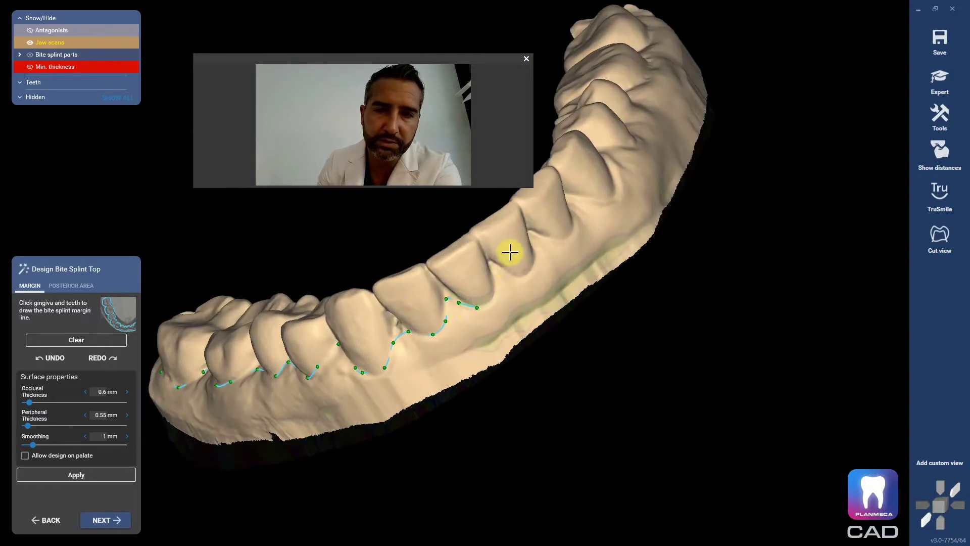
{"action": "left_click", "coordinate": [492, 298]}
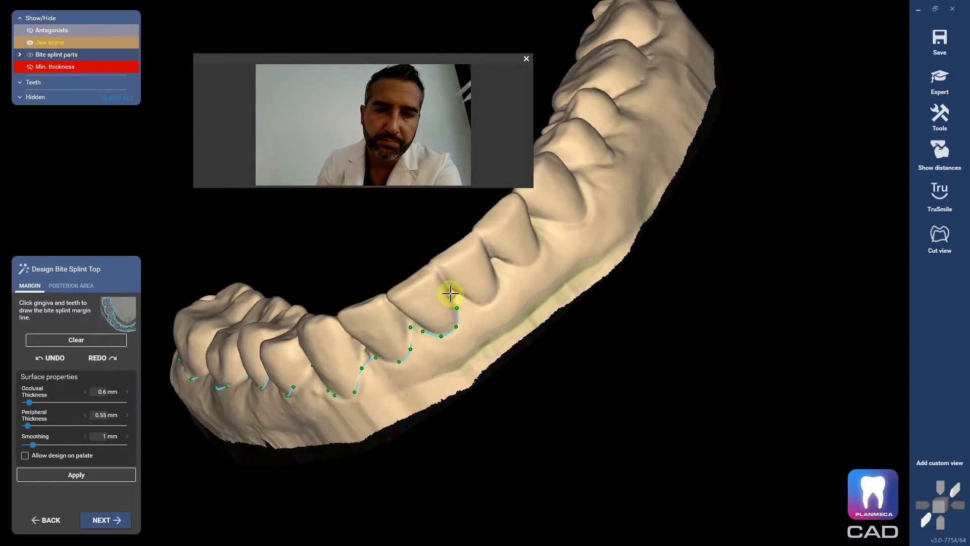
{"action": "right_click_drag", "start_coordinate": [495, 284], "coordinate": [440, 314]}
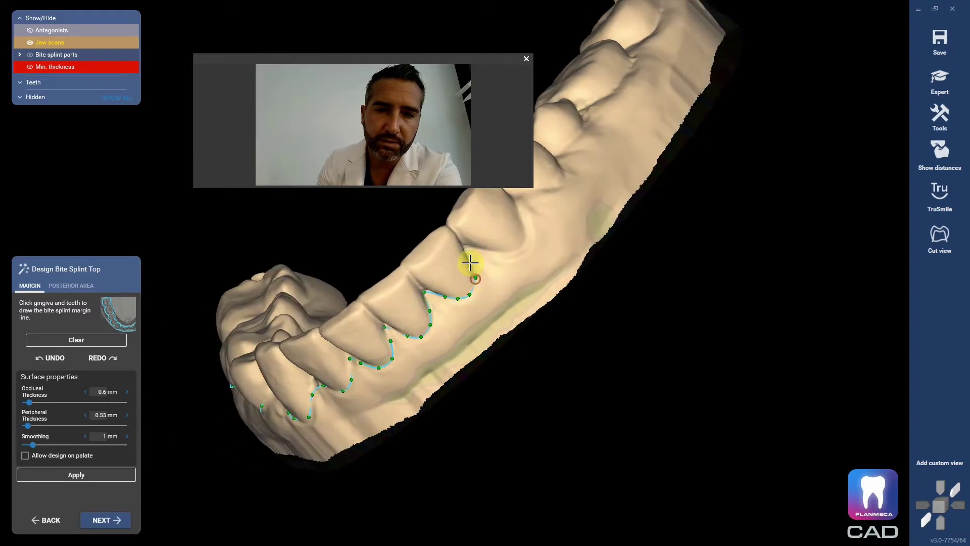
{"action": "right_click_drag", "start_coordinate": [470, 262], "coordinate": [458, 293]}
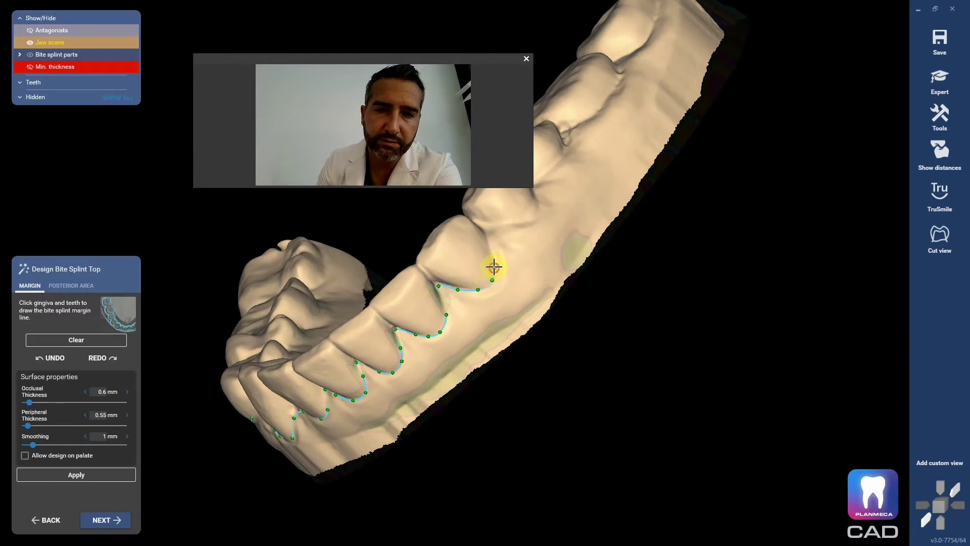
{"action": "right_click_drag", "start_coordinate": [505, 232], "coordinate": [478, 357]}
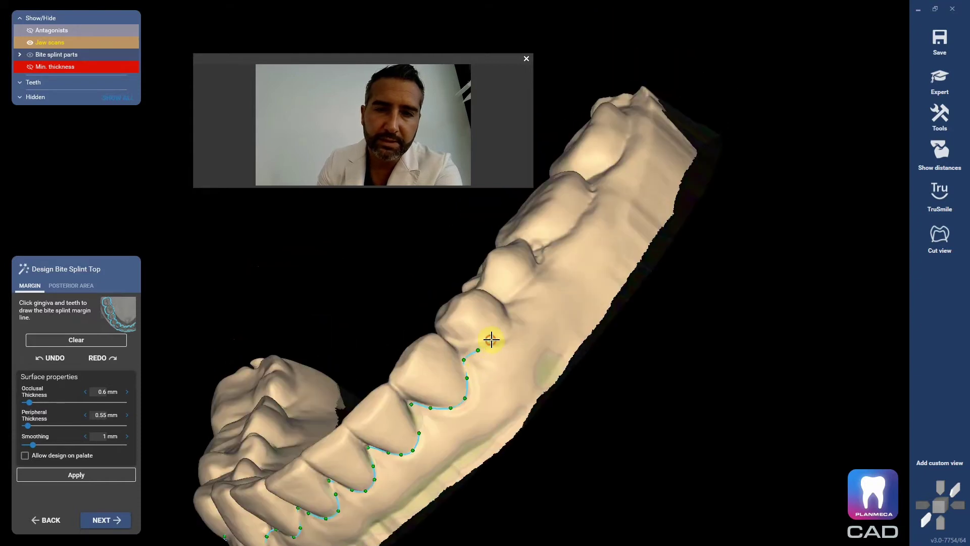
{"action": "right_click_drag", "start_coordinate": [506, 319], "coordinate": [467, 383]}
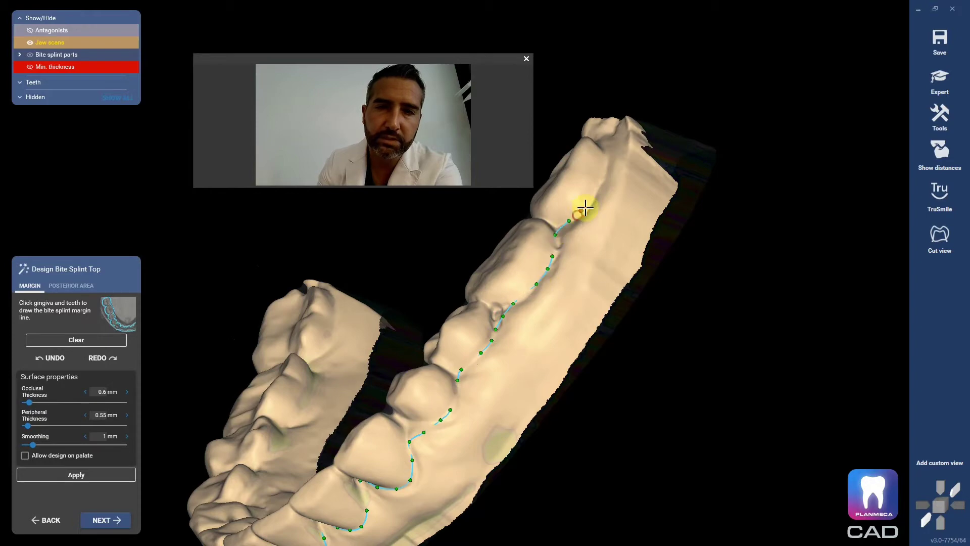
{"action": "right_click_drag", "start_coordinate": [585, 207], "coordinate": [602, 292]}
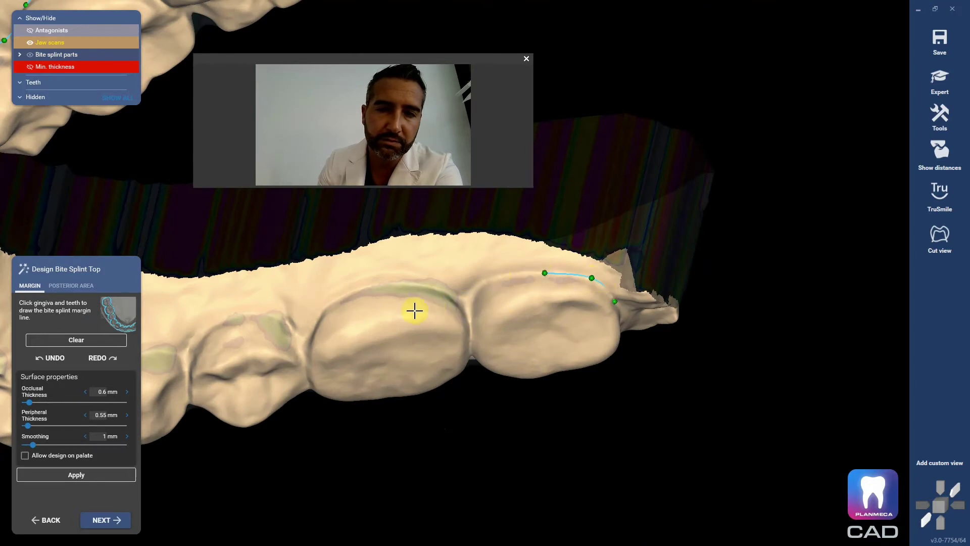
{"action": "right_click_drag", "start_coordinate": [414, 310], "coordinate": [534, 297]}
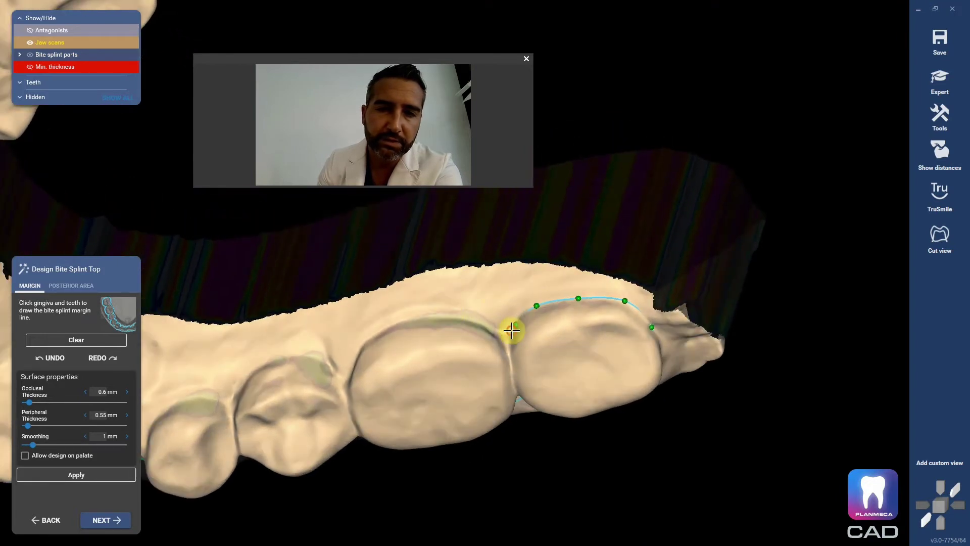
{"action": "right_click_drag", "start_coordinate": [463, 350], "coordinate": [482, 379]}
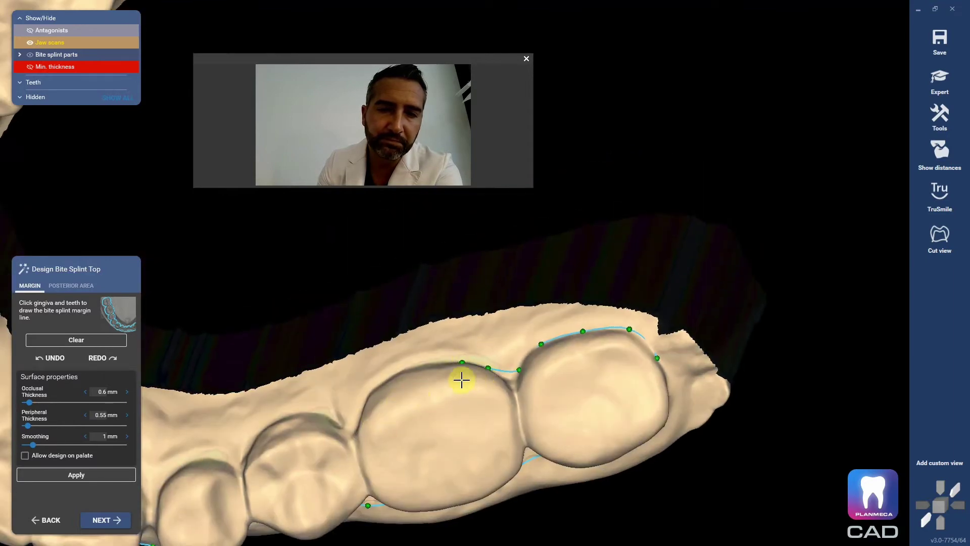
{"action": "scroll", "coordinate": [394, 423], "scroll_direction": "up", "scroll_amount": 3}
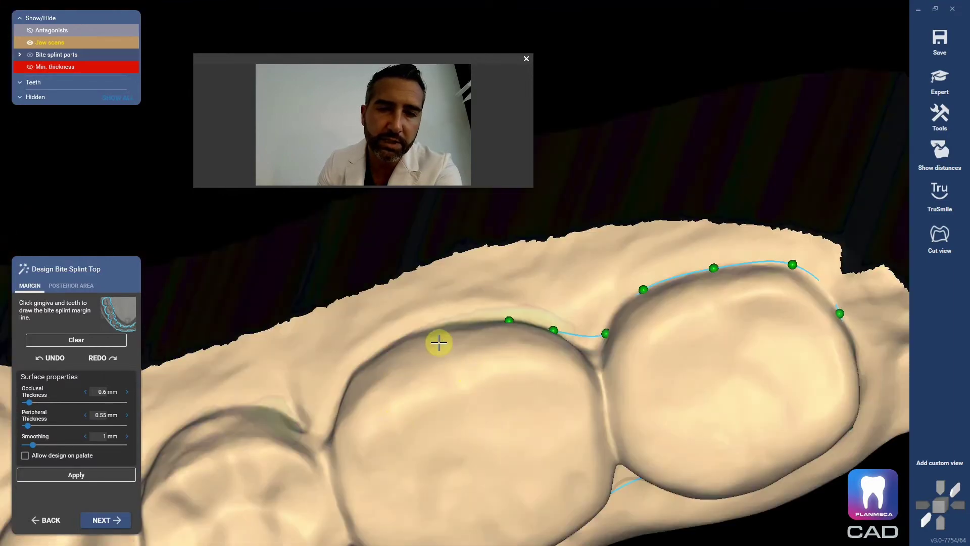
{"action": "right_click_drag", "start_coordinate": [438, 342], "coordinate": [418, 232]}
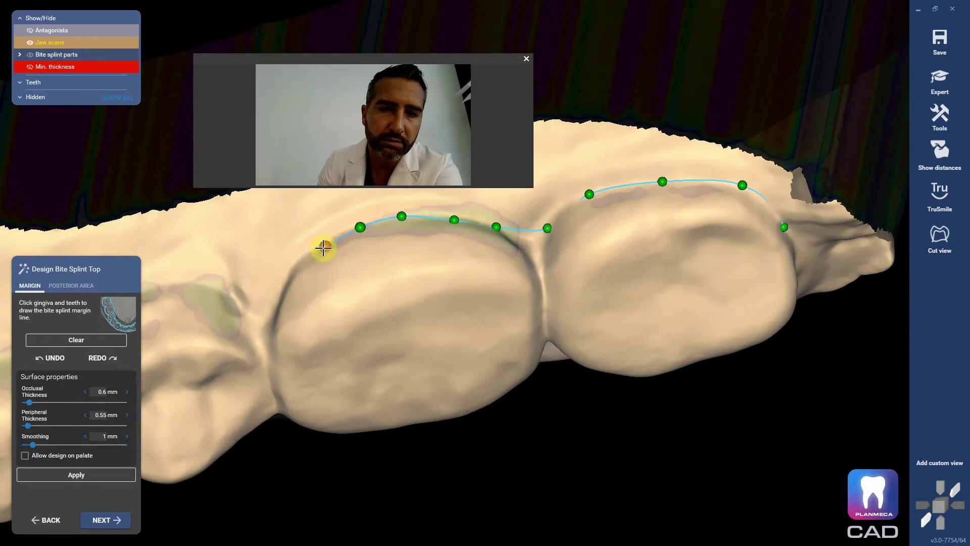
Add margin points along the molars and back teeth, following the line's end
{"action": "left_click", "coordinate": [313, 255]}
{"action": "left_click", "coordinate": [278, 301]}
{"action": "right_click_drag", "start_coordinate": [259, 320], "coordinate": [375, 328]}
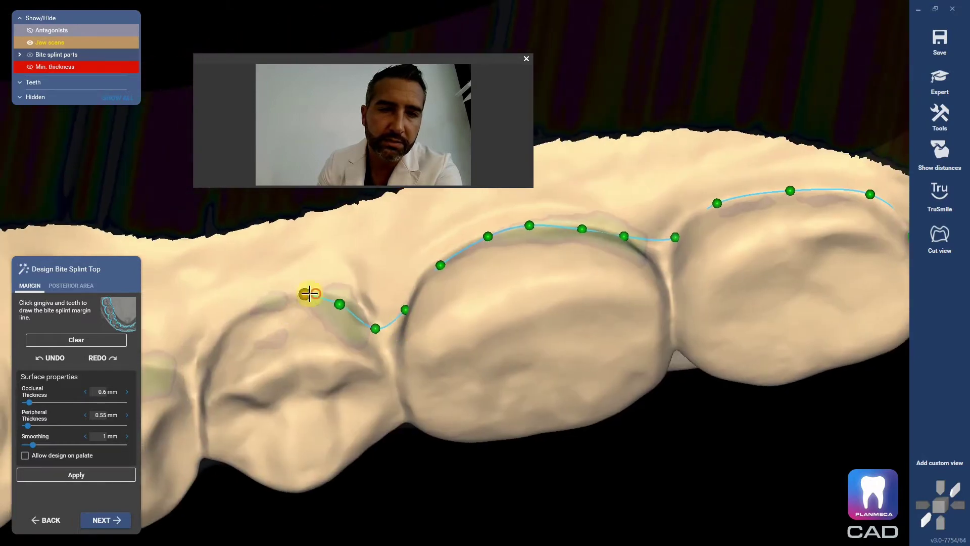
{"action": "left_click", "coordinate": [247, 310]}
{"action": "left_click", "coordinate": [216, 341]}
{"action": "right_click_drag", "start_coordinate": [216, 342], "coordinate": [376, 350]}
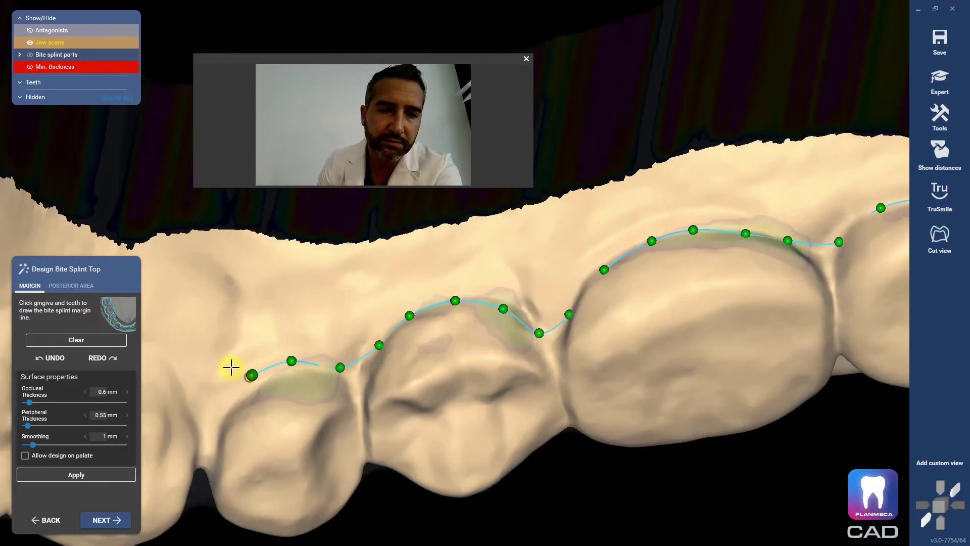
{"action": "right_click_drag", "start_coordinate": [231, 367], "coordinate": [414, 318]}
{"action": "left_click", "coordinate": [253, 344]}
{"action": "right_click_drag", "start_coordinate": [253, 344], "coordinate": [440, 422]}
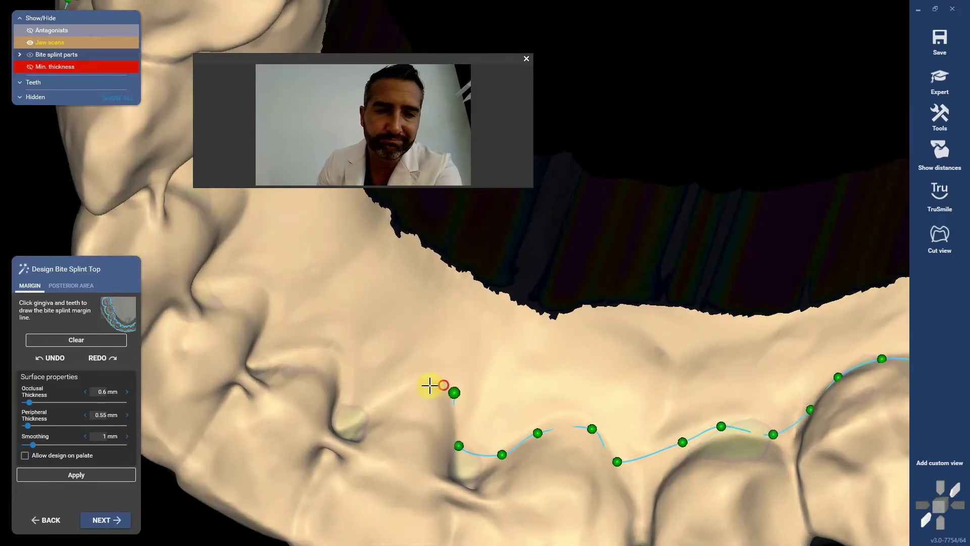
{"action": "left_click", "coordinate": [392, 402]}
{"action": "left_click", "coordinate": [335, 361]}
{"action": "left_click", "coordinate": [283, 349]}
{"action": "right_click_drag", "start_coordinate": [271, 336], "coordinate": [315, 420]}
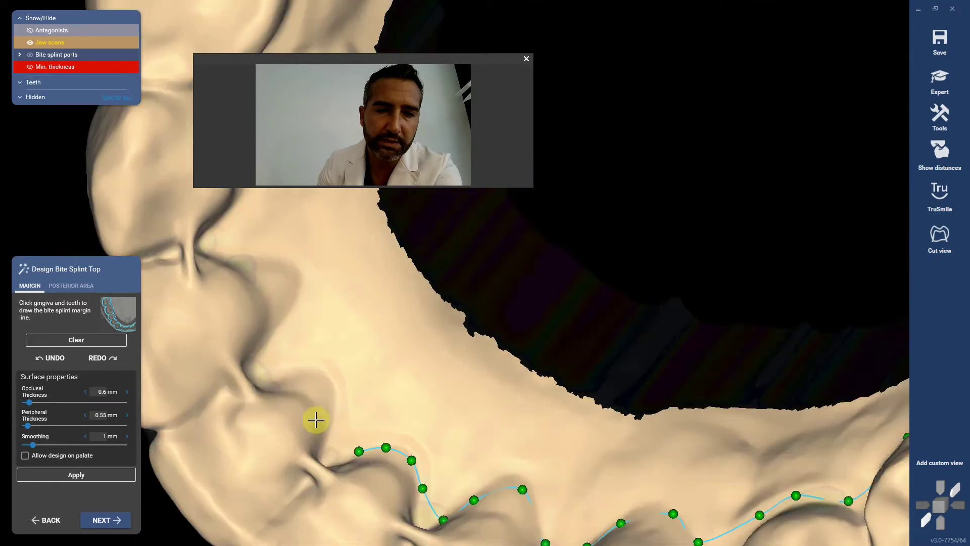
{"action": "left_click", "coordinate": [277, 281]}
Trace the margin line up and around the last molar
{"action": "right_click_drag", "start_coordinate": [238, 249], "coordinate": [274, 388]}
{"action": "left_click", "coordinate": [307, 439]}
{"action": "left_click", "coordinate": [342, 402]}
{"action": "left_click", "coordinate": [349, 344]}
{"action": "right_click_drag", "start_coordinate": [325, 309], "coordinate": [346, 414]}
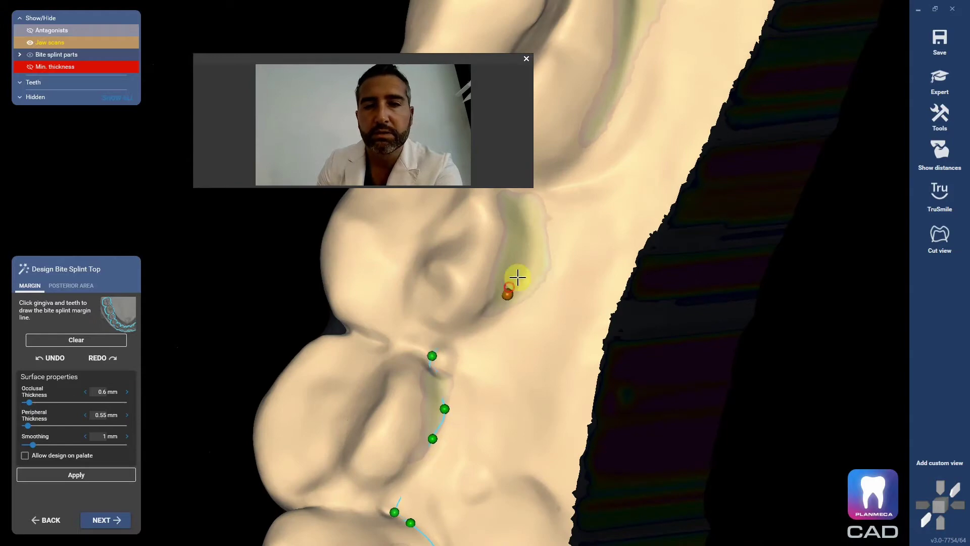
{"action": "right_click_drag", "start_coordinate": [529, 239], "coordinate": [480, 377]}
{"action": "left_click", "coordinate": [505, 345]}
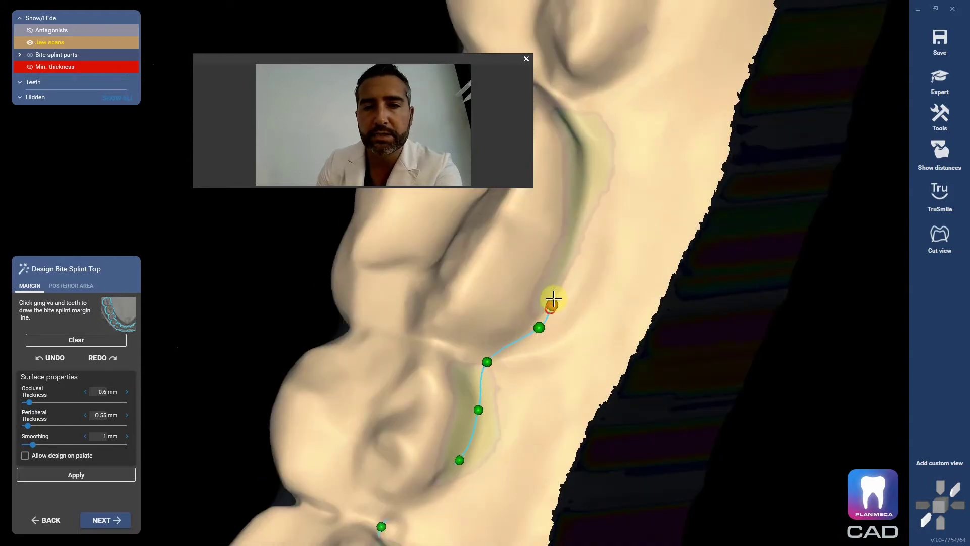
{"action": "left_click", "coordinate": [556, 270]}
{"action": "right_click_drag", "start_coordinate": [581, 213], "coordinate": [539, 376]}
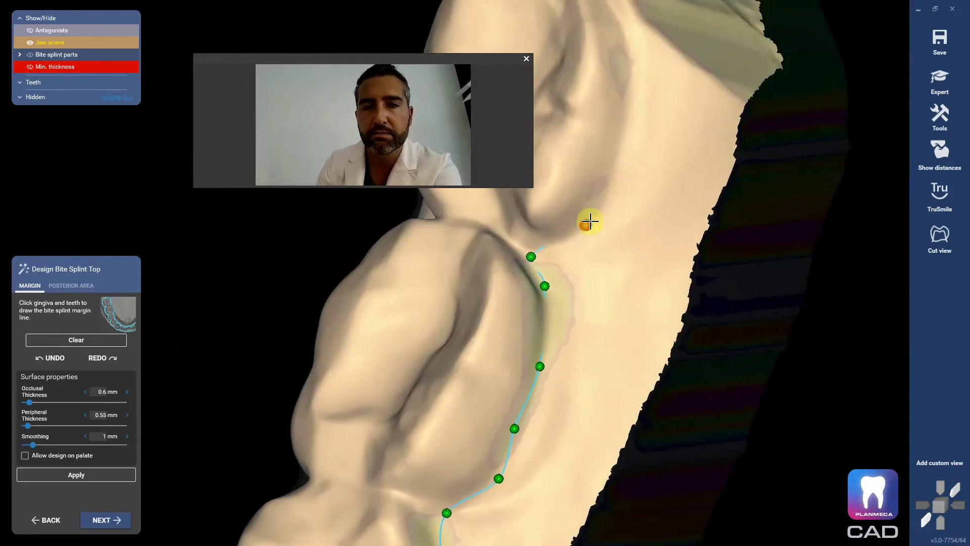
{"action": "left_click", "coordinate": [589, 221]}
{"action": "right_click_drag", "start_coordinate": [590, 221], "coordinate": [616, 266]}
{"action": "left_click", "coordinate": [617, 260]}
{"action": "left_click", "coordinate": [580, 201]}
{"action": "right_click_drag", "start_coordinate": [581, 201], "coordinate": [548, 363]}
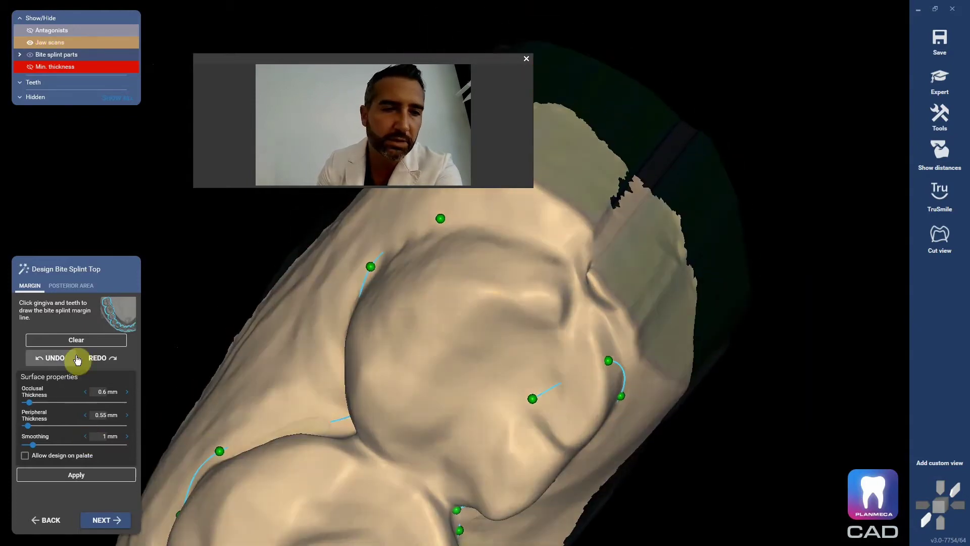
Replace the misplaced final margin point and close the margin line
{"action": "left_click", "coordinate": [77, 359]}
{"action": "left_click", "coordinate": [609, 328]}
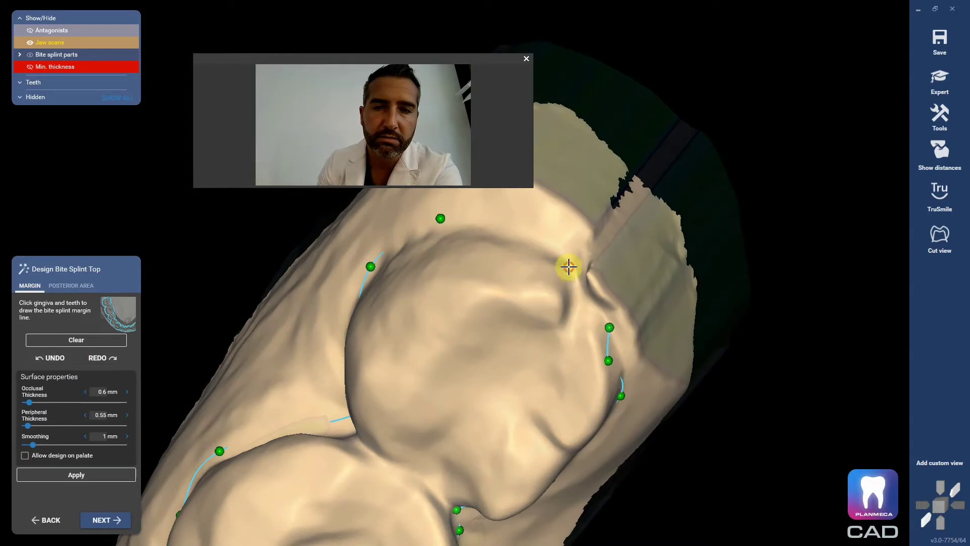
{"action": "left_click", "coordinate": [452, 221]}
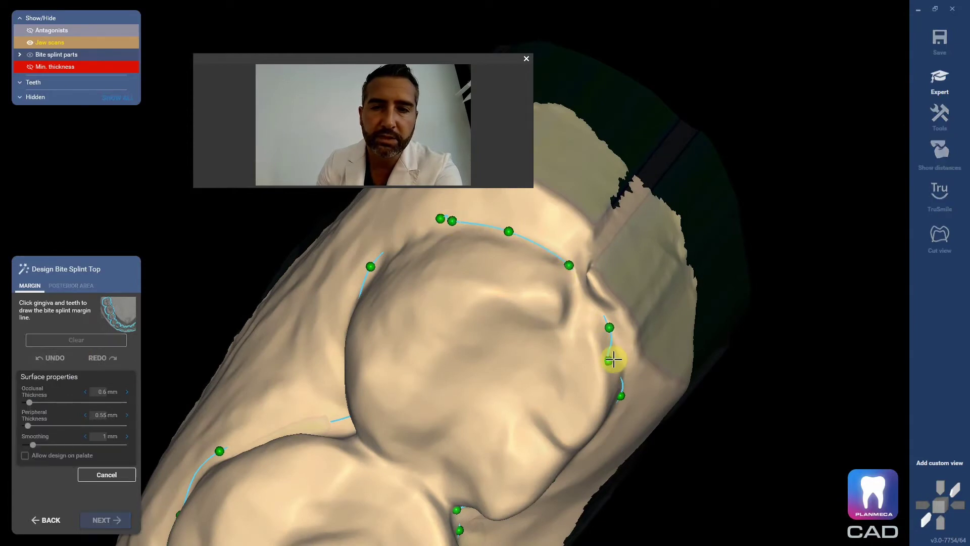
Orbit and zoom around the whole lower arch to inspect the splint top preview and margin points
{"action": "scroll", "coordinate": [619, 363], "scroll_direction": "down", "scroll_amount": 3}
{"action": "scroll", "coordinate": [616, 368], "scroll_direction": "up", "scroll_amount": 6}
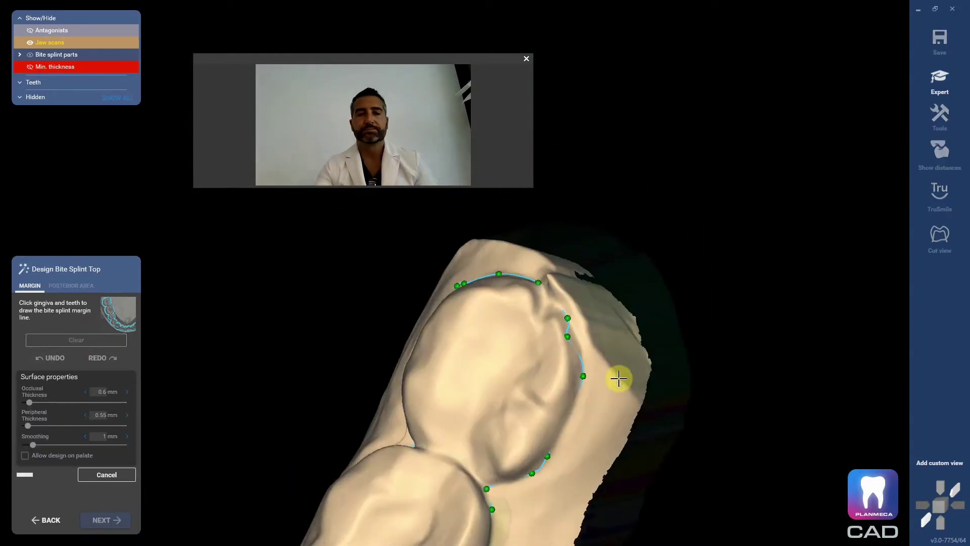
{"action": "scroll", "coordinate": [522, 264], "scroll_direction": "down", "scroll_amount": 5}
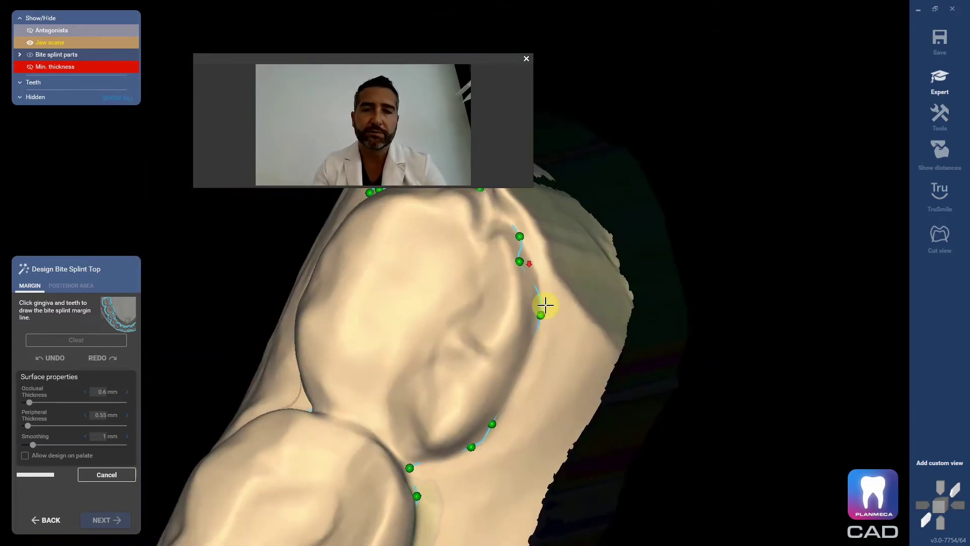
{"action": "right_click_drag", "start_coordinate": [541, 303], "coordinate": [468, 389]}
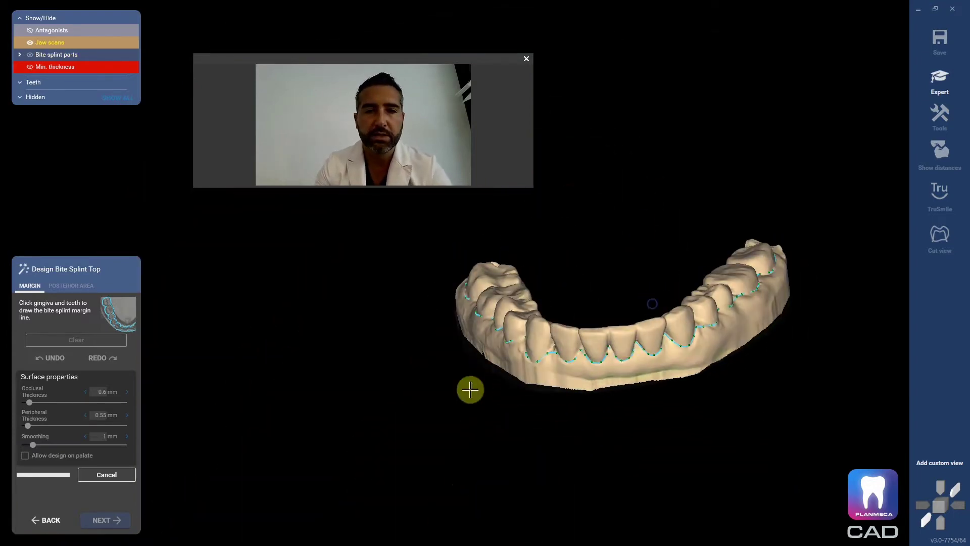
{"action": "right_click_drag", "start_coordinate": [243, 381], "coordinate": [450, 370]}
{"action": "scroll", "coordinate": [611, 283], "scroll_direction": "up", "scroll_amount": 5}
{"action": "right_click_drag", "start_coordinate": [611, 283], "coordinate": [364, 385]}
{"action": "scroll", "coordinate": [514, 300], "scroll_direction": "up", "scroll_amount": 5}
{"action": "scroll", "coordinate": [515, 303], "scroll_direction": "down", "scroll_amount": 3}
{"action": "scroll", "coordinate": [364, 386], "scroll_direction": "up", "scroll_amount": 3}
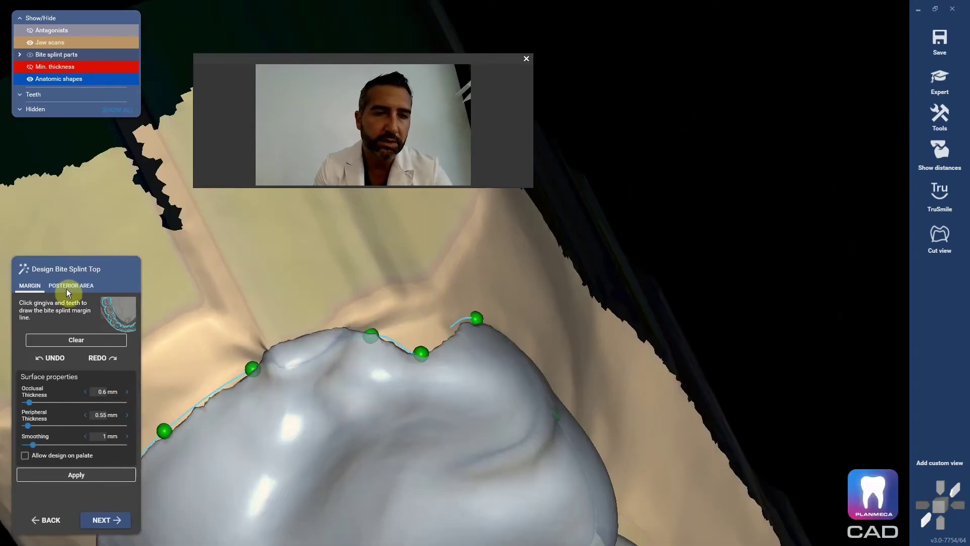
{"action": "scroll", "coordinate": [401, 403], "scroll_direction": "down", "scroll_amount": 3}
{"action": "right_click_drag", "start_coordinate": [401, 403], "coordinate": [483, 383]}
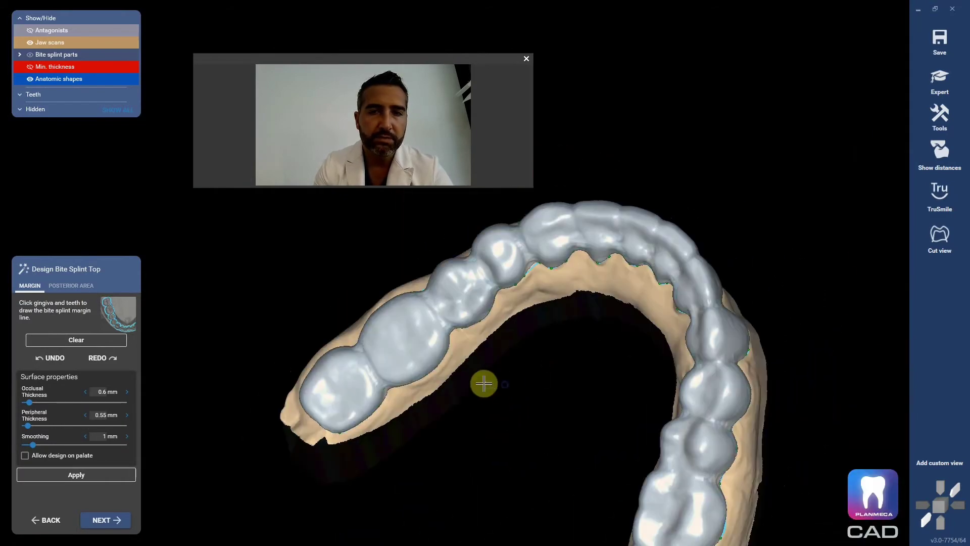
Flatten the splint over the posterior teeth with a 0.4 mm impression depth
{"action": "left_click", "coordinate": [83, 289]}
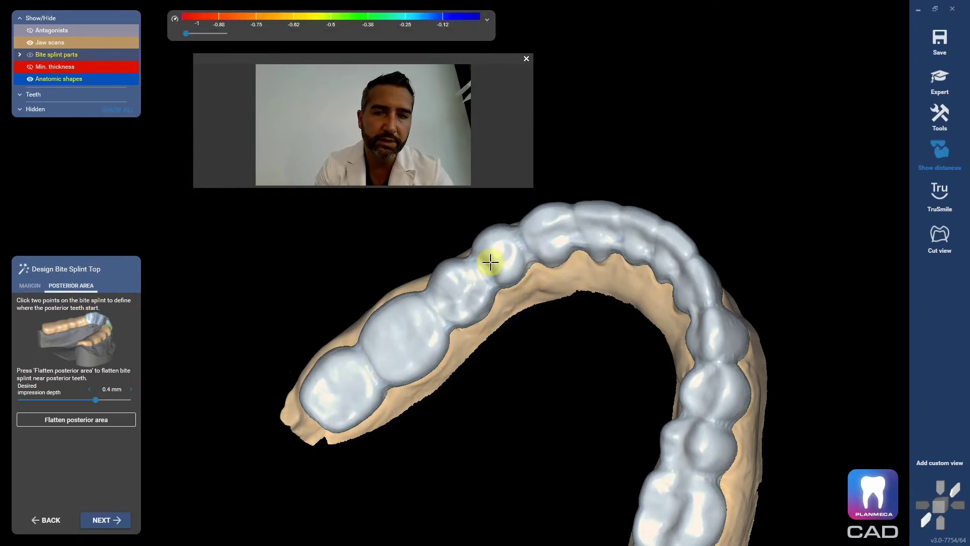
{"action": "left_click", "coordinate": [113, 421]}
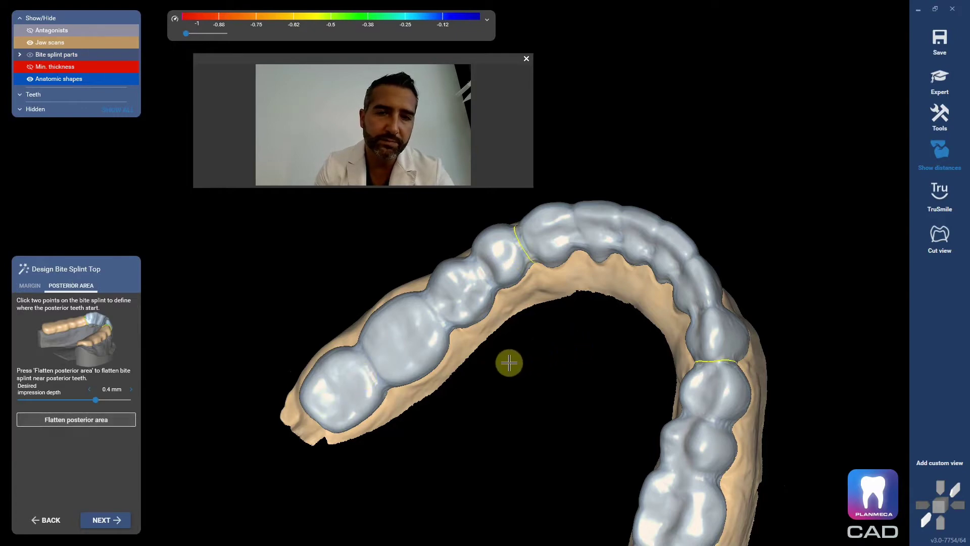
{"action": "right_click_drag", "start_coordinate": [535, 362], "coordinate": [566, 357]}
{"action": "right_click_drag", "start_coordinate": [544, 289], "coordinate": [520, 334]}
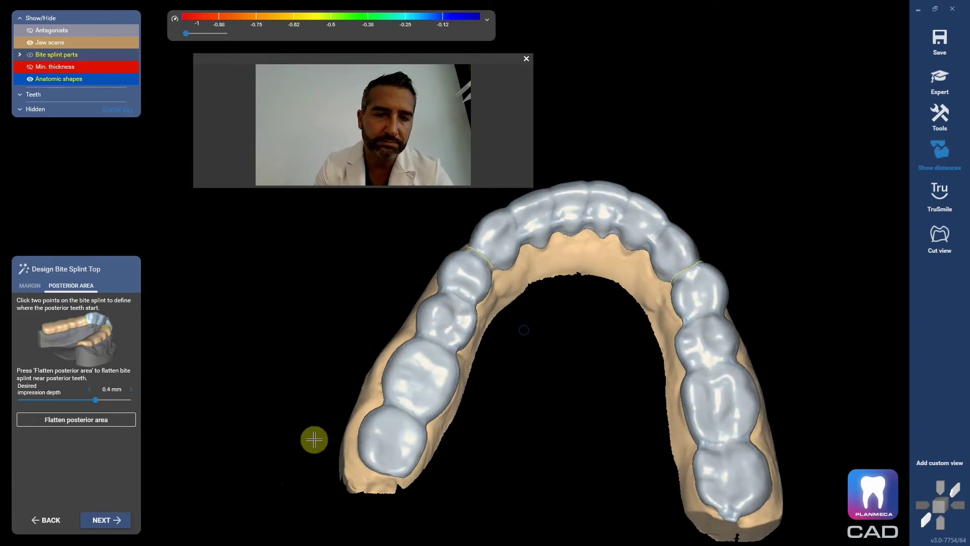
Check the flattened splint against the upper jaw, then advance to free-forming the splint top
{"action": "key", "text": "a"}
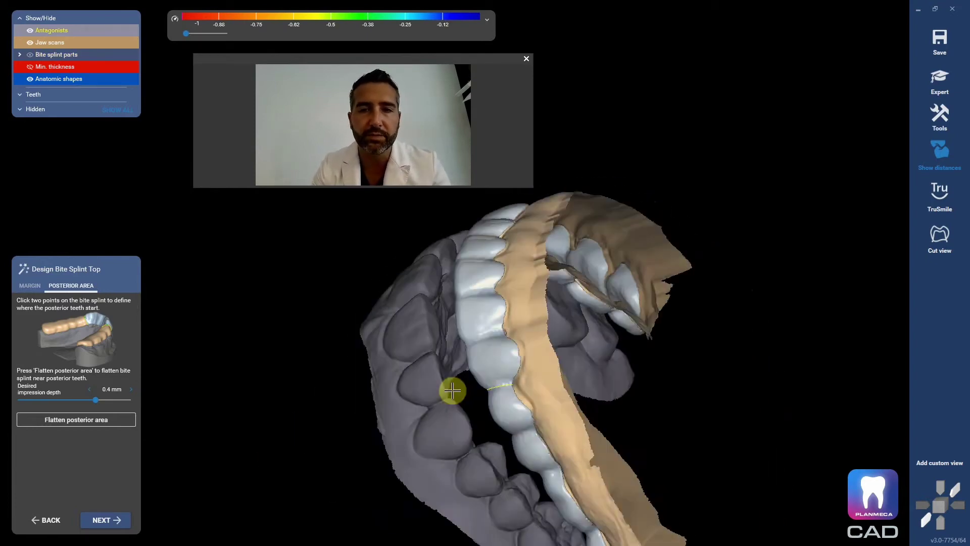
{"action": "right_click_drag", "start_coordinate": [465, 387], "coordinate": [470, 329]}
{"action": "key", "text": "a"}
{"action": "left_click", "coordinate": [122, 519]}
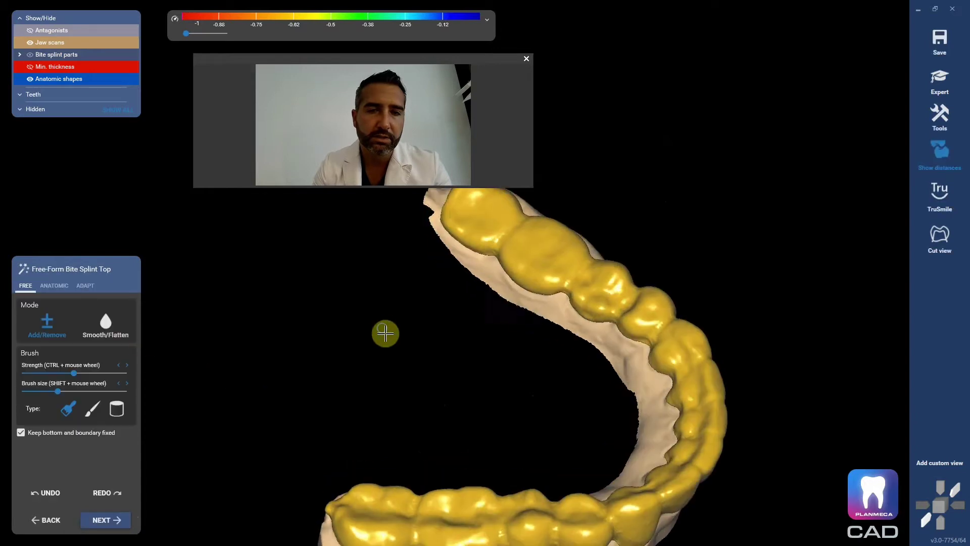
Set brush strength and size to maximum and smooth the splint's front end
{"action": "left_click_drag", "start_coordinate": [75, 373], "coordinate": [127, 374]}
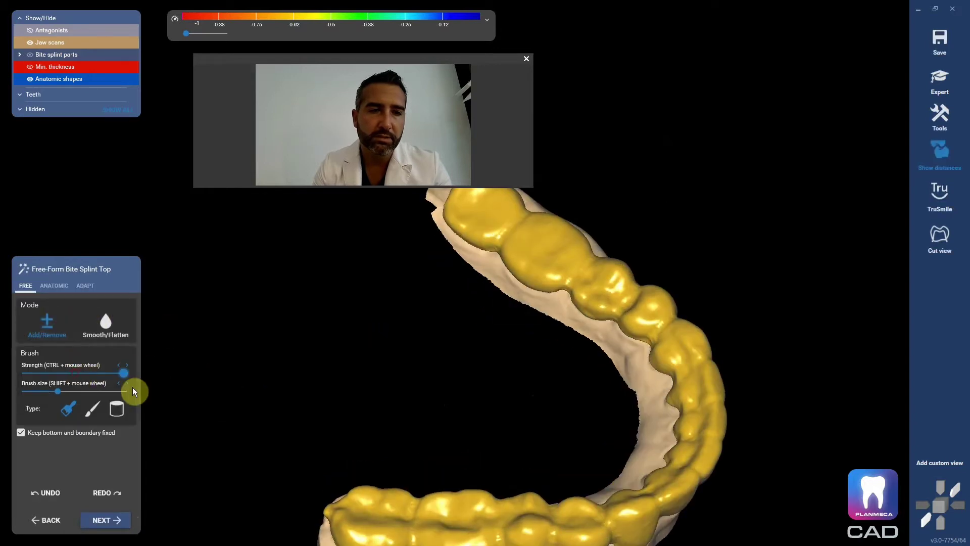
{"action": "left_click_drag", "start_coordinate": [55, 392], "coordinate": [131, 393]}
{"action": "mouse_move", "coordinate": [379, 331]}
{"action": "right_mouse_down"}
{"action": "mouse_move", "coordinate": [363, 236]}
{"action": "mouse_move", "coordinate": [373, 251]}
{"action": "right_mouse_up"}
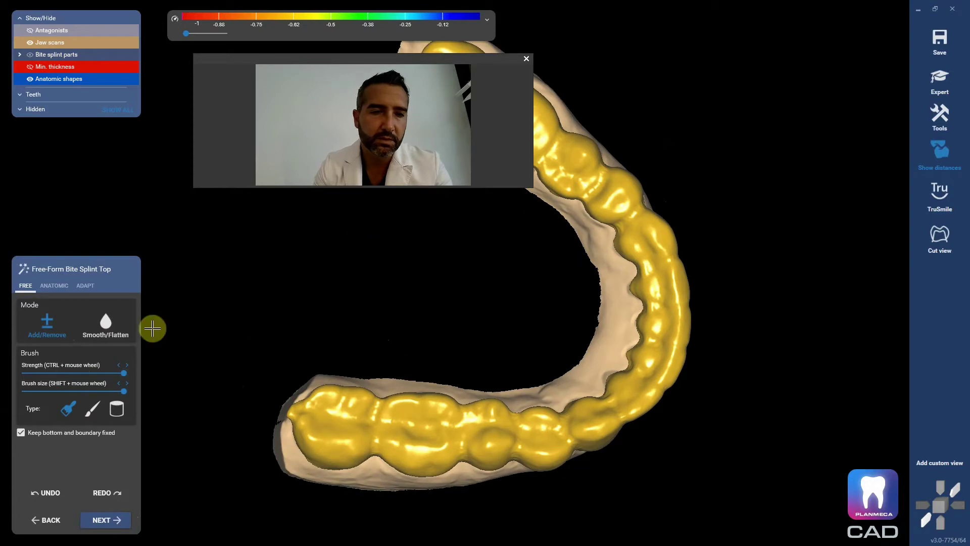
{"action": "left_click", "coordinate": [121, 322]}
{"action": "left_click_drag", "start_coordinate": [297, 401], "coordinate": [293, 415]}
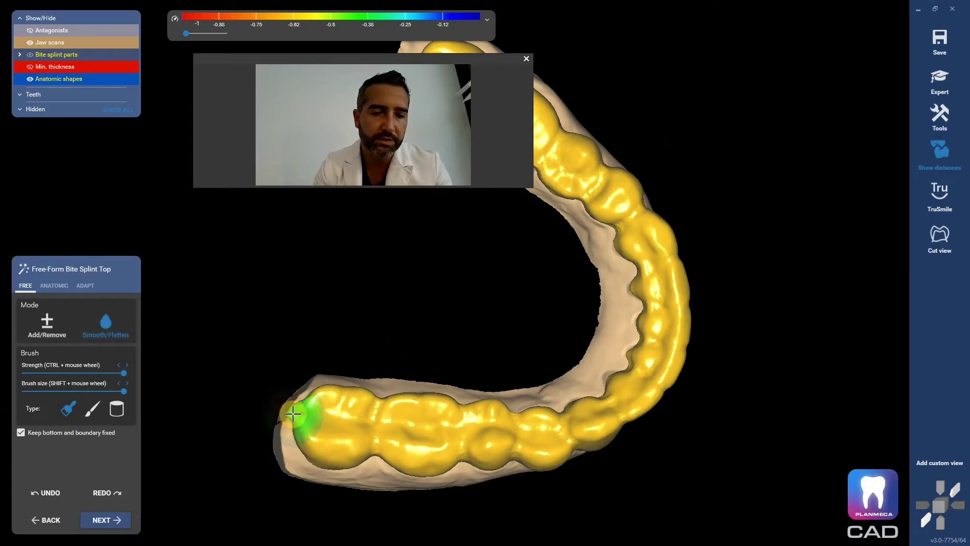
Reduce the brush to about a third of its size and smooth the front end again
{"action": "scroll", "coordinate": [220, 390], "scroll_direction": "up", "scroll_amount": 5}
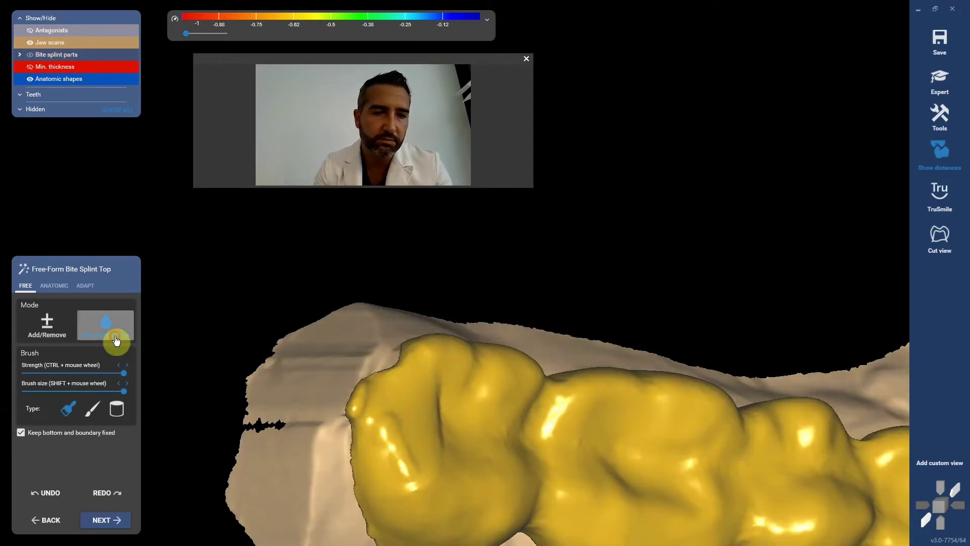
{"action": "left_click", "coordinate": [44, 392]}
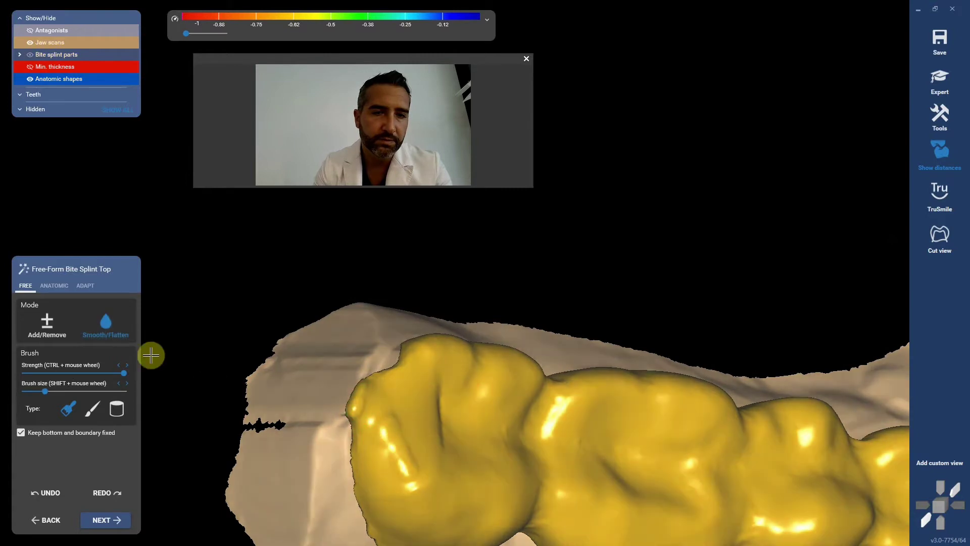
{"action": "left_click_drag", "start_coordinate": [342, 386], "coordinate": [364, 422]}
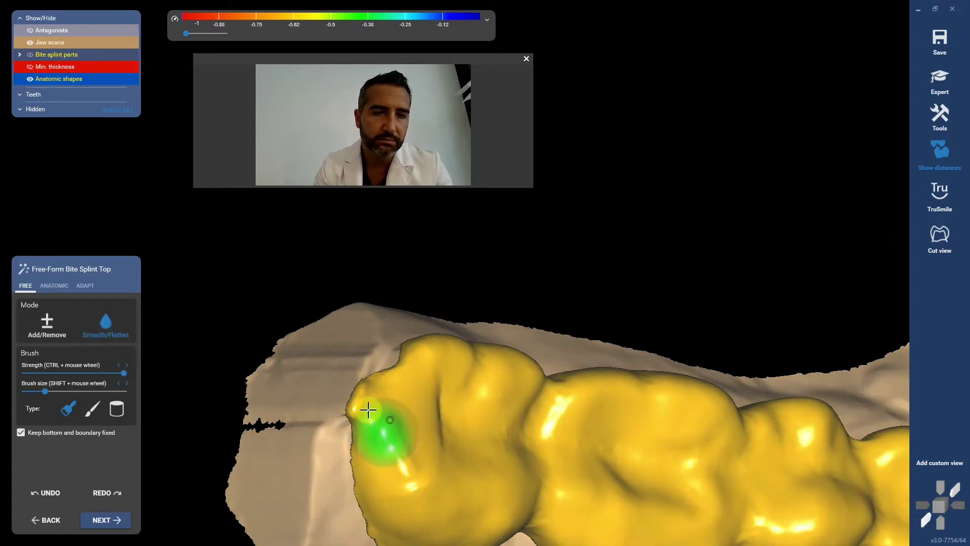
{"action": "right_click_drag", "start_coordinate": [364, 403], "coordinate": [379, 375]}
{"action": "scroll", "coordinate": [360, 357], "scroll_direction": "up", "scroll_amount": 5}
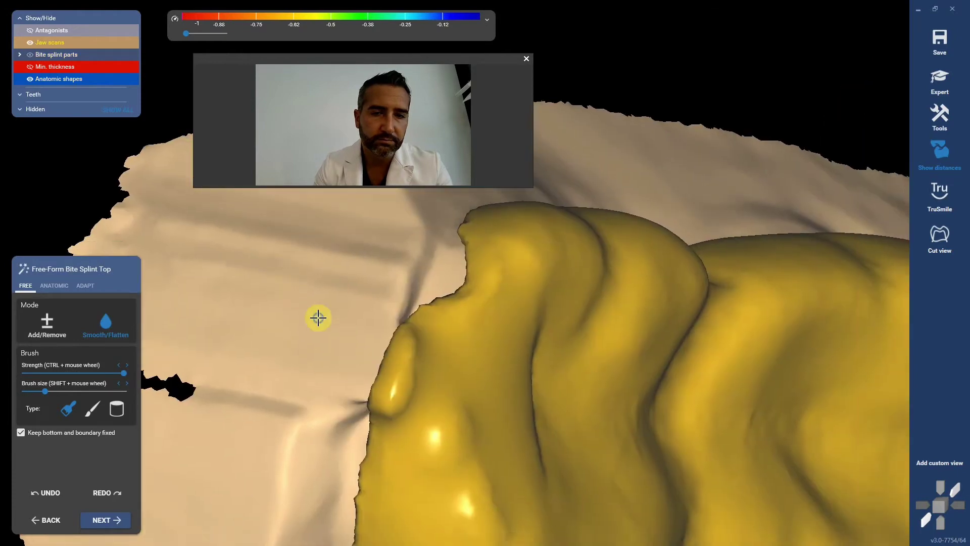
{"action": "scroll", "coordinate": [303, 303], "scroll_direction": "down", "scroll_amount": 5}
{"action": "scroll", "coordinate": [713, 436], "scroll_direction": "down", "scroll_amount": 1}
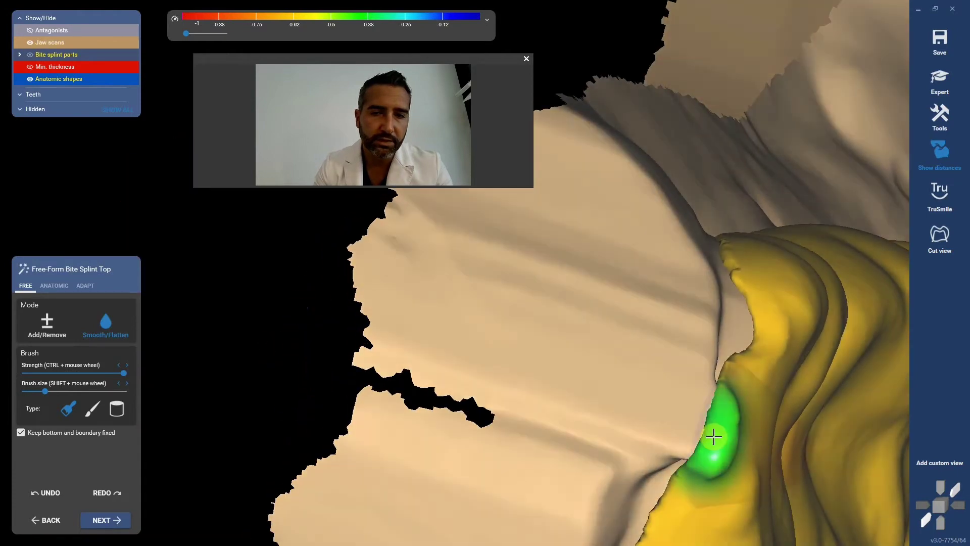
Add material to the splint top surface with the Add/Remove brush
{"action": "left_click", "coordinate": [68, 328]}
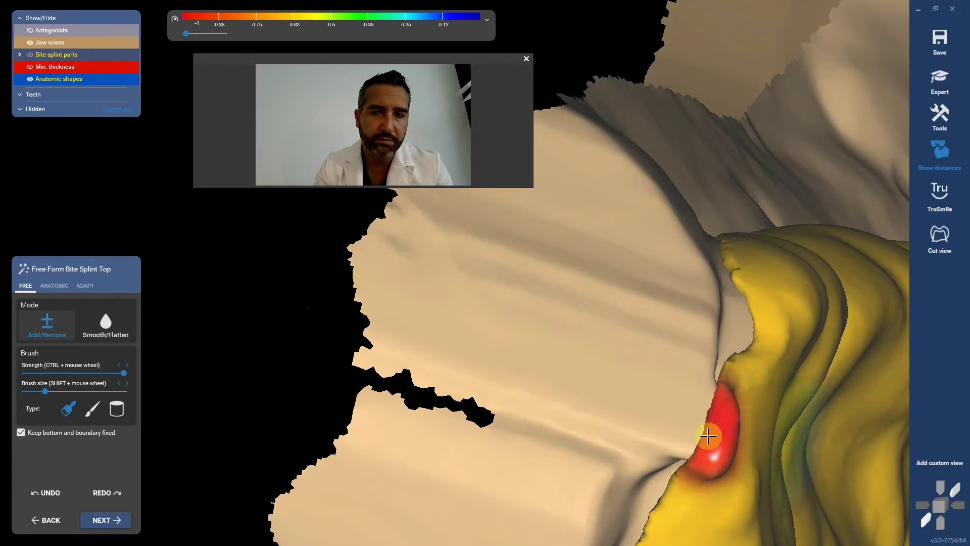
{"action": "right_click_drag", "start_coordinate": [704, 415], "coordinate": [701, 372]}
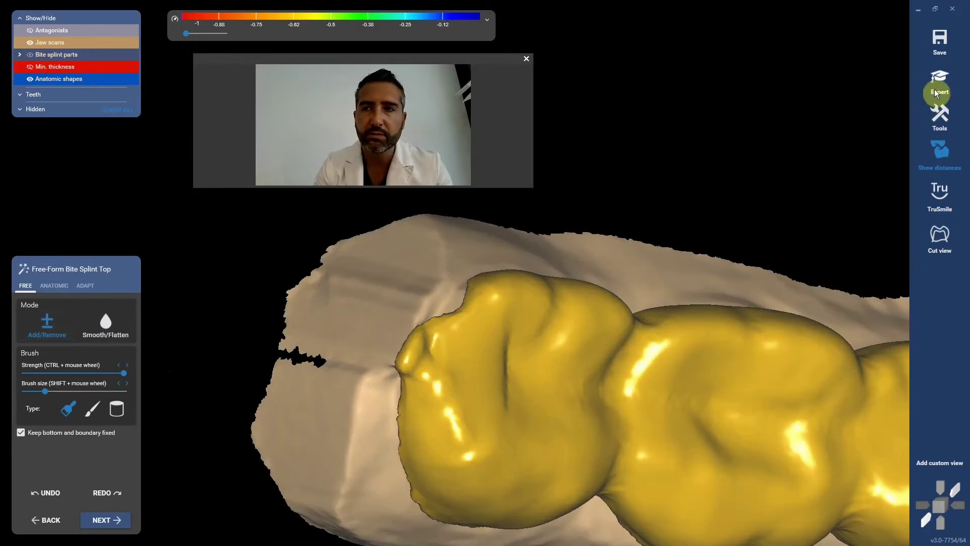
{"action": "left_click_drag", "start_coordinate": [551, 318], "coordinate": [597, 339]}
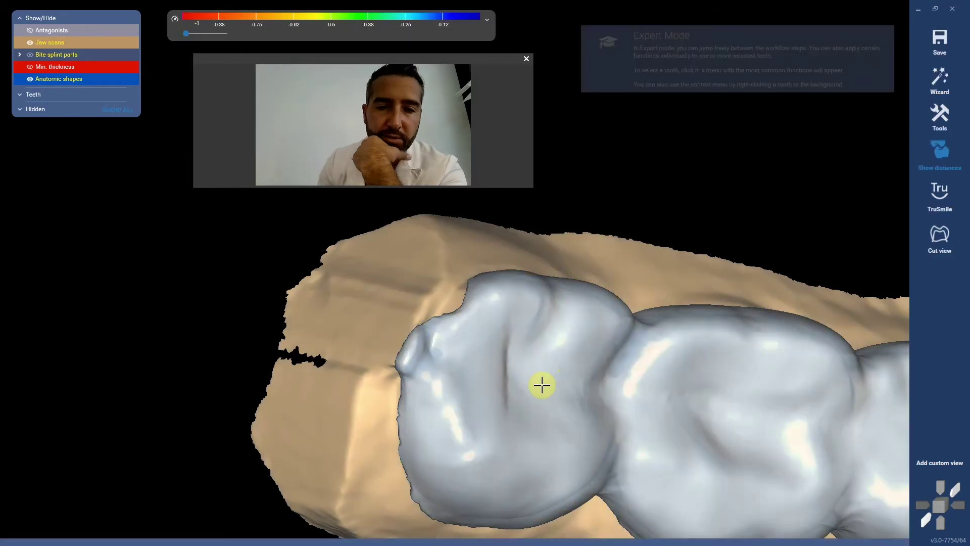
Select the lower jaw, open and close Design Bite Splint Bottom, then reopen Design Bite Splint Top
{"action": "left_click", "coordinate": [507, 393]}
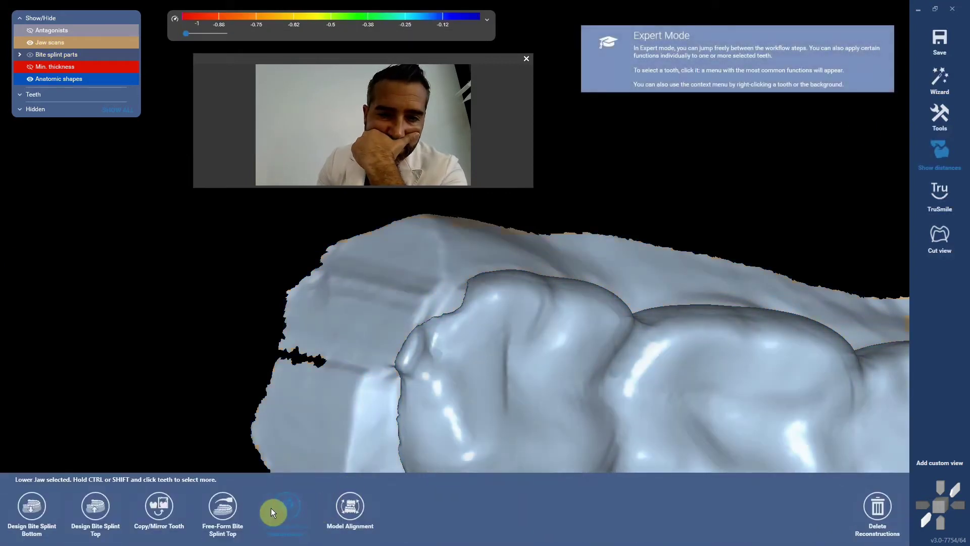
{"action": "left_click", "coordinate": [106, 508]}
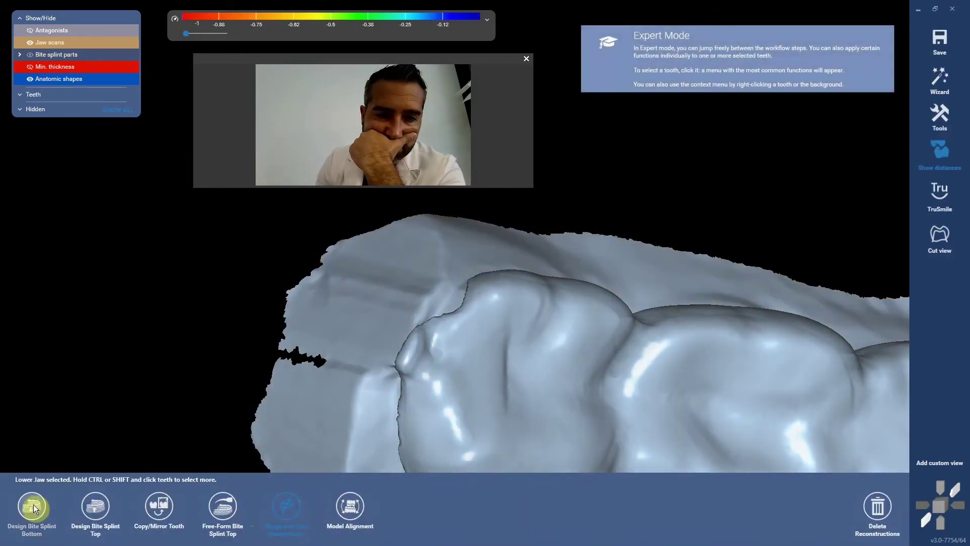
{"action": "scroll", "coordinate": [417, 332], "scroll_direction": "up", "scroll_amount": 5}
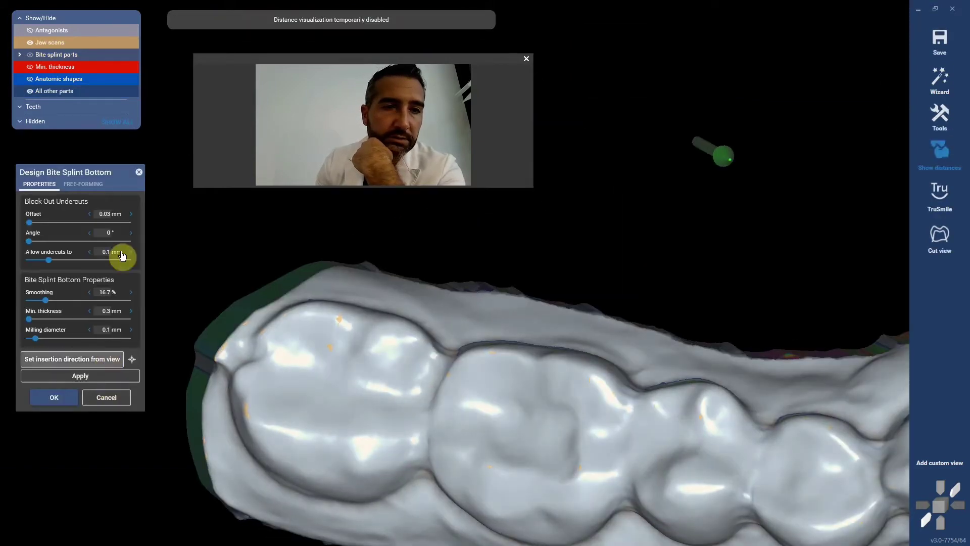
{"action": "left_click", "coordinate": [140, 173]}
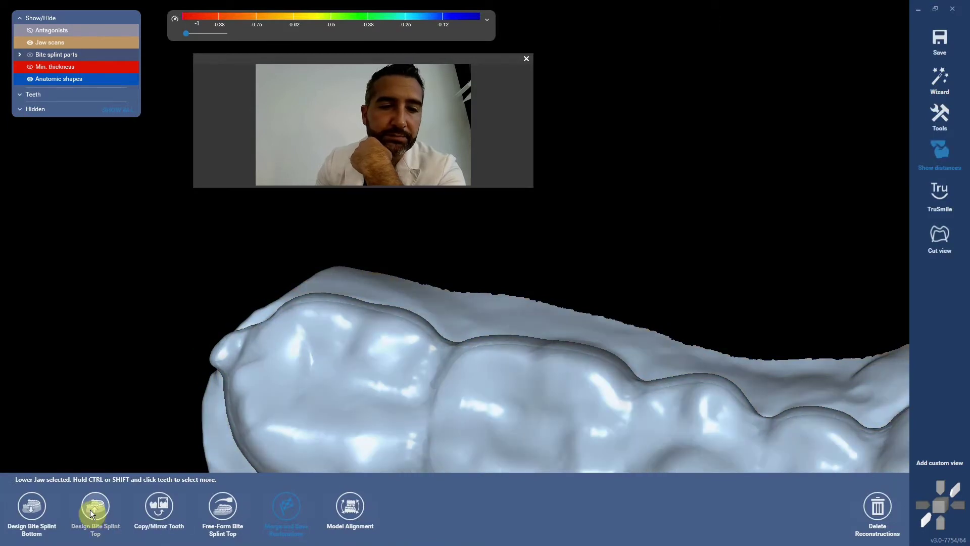
{"action": "left_click", "coordinate": [95, 511]}
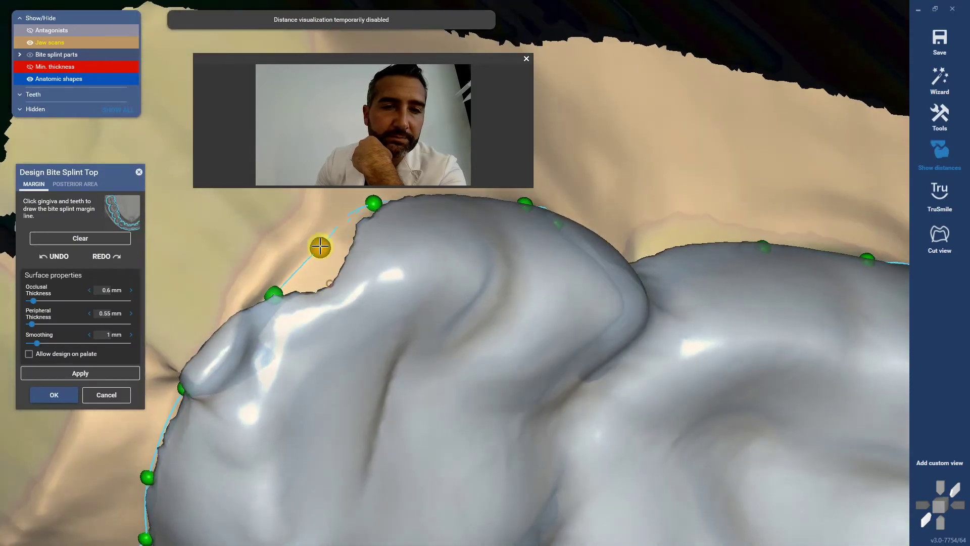
Add two new margin points along the splint edge near the front
{"action": "scroll", "coordinate": [321, 247], "scroll_direction": "up", "scroll_amount": 2}
{"action": "right_click_drag", "start_coordinate": [284, 292], "coordinate": [294, 321]}
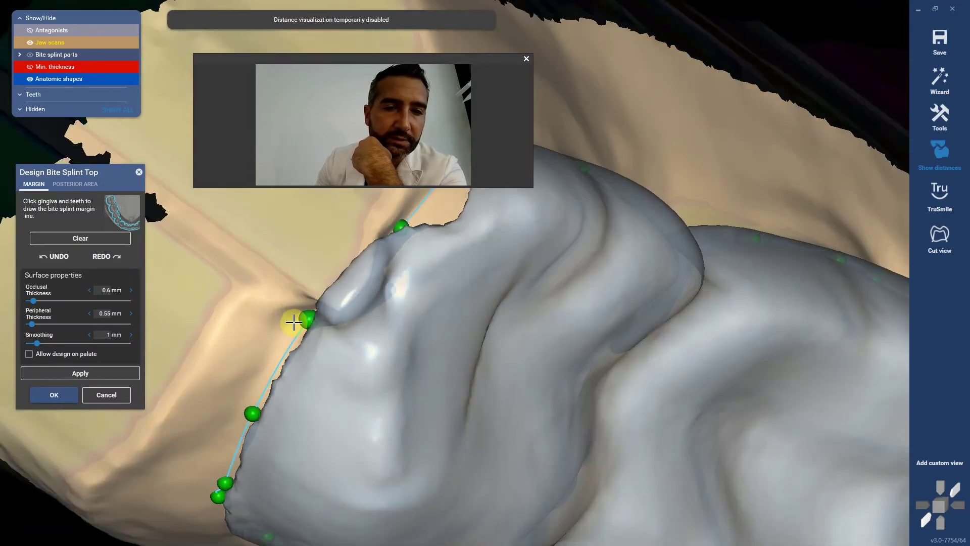
{"action": "left_click", "coordinate": [328, 325]}
{"action": "left_click", "coordinate": [414, 227]}
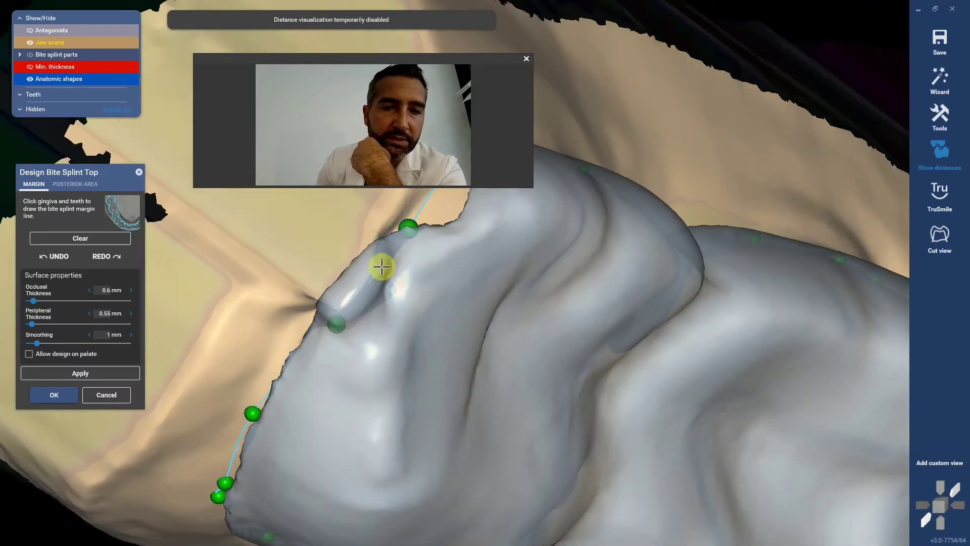
Show the upper jaw and recompute the splint with 2.78 mm occlusal, 0.96 mm peripheral thickness
{"action": "right_click_drag", "start_coordinate": [381, 267], "coordinate": [409, 356]}
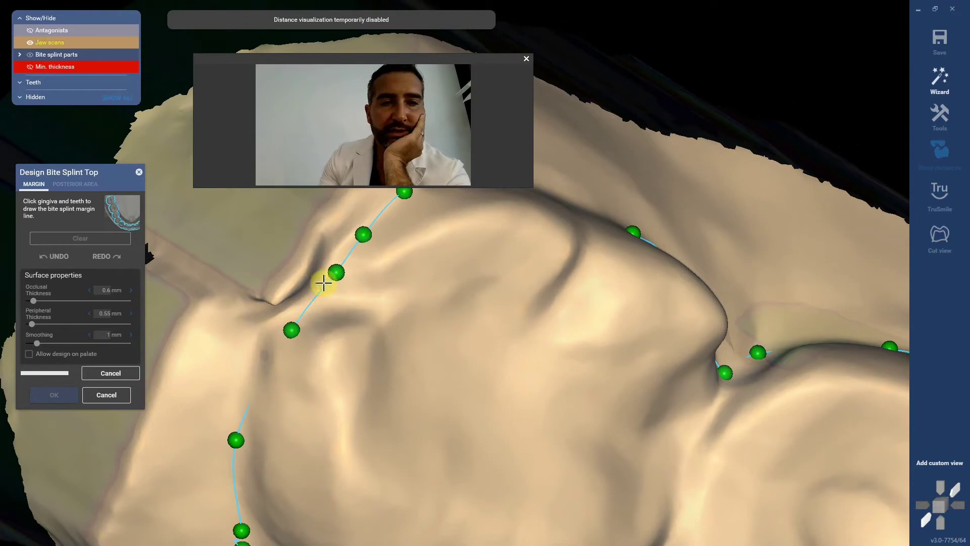
{"action": "right_click_drag", "start_coordinate": [325, 277], "coordinate": [524, 311]}
{"action": "key", "text": "a"}
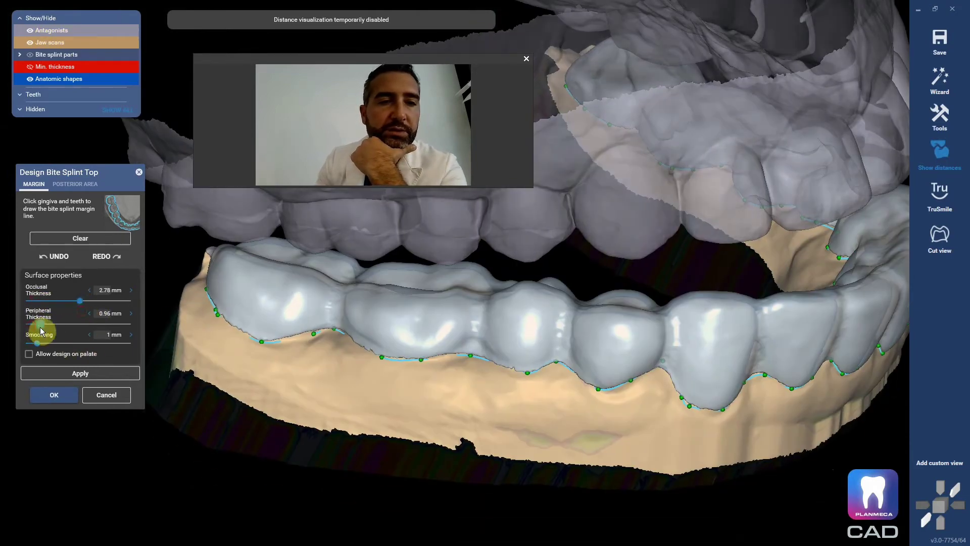
{"action": "left_click", "coordinate": [79, 373]}
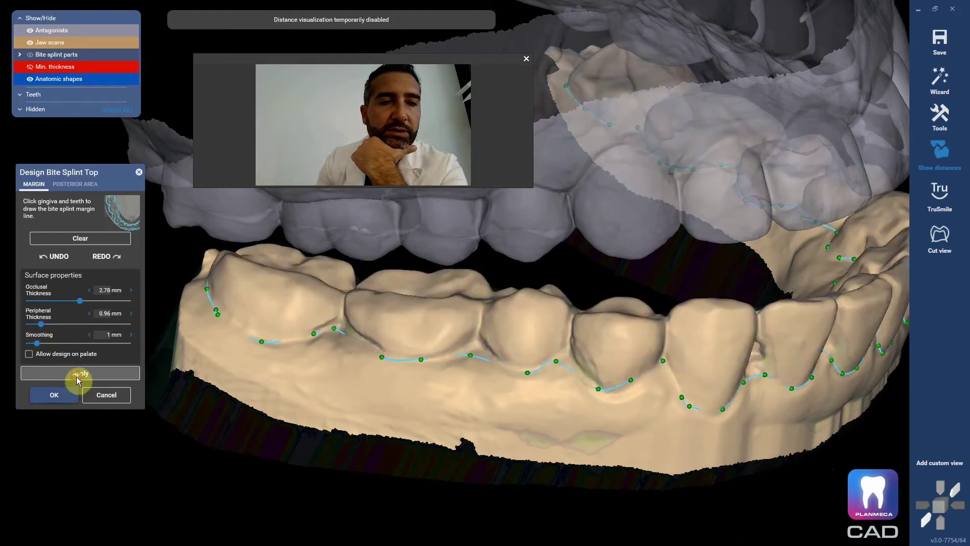
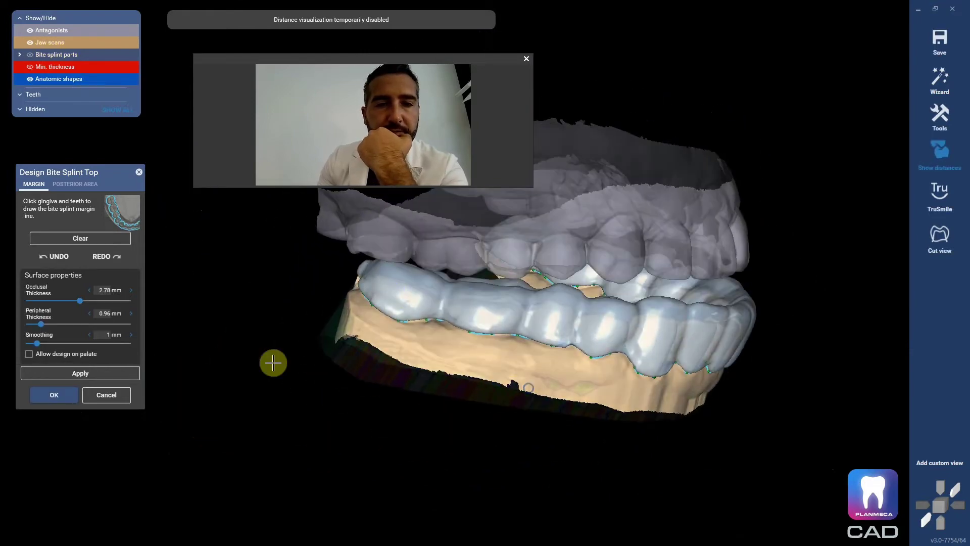
Check the margin, accept the Design Bite Splint Top result and continue the wizard
{"action": "scroll", "coordinate": [362, 335], "scroll_direction": "up", "scroll_amount": 10}
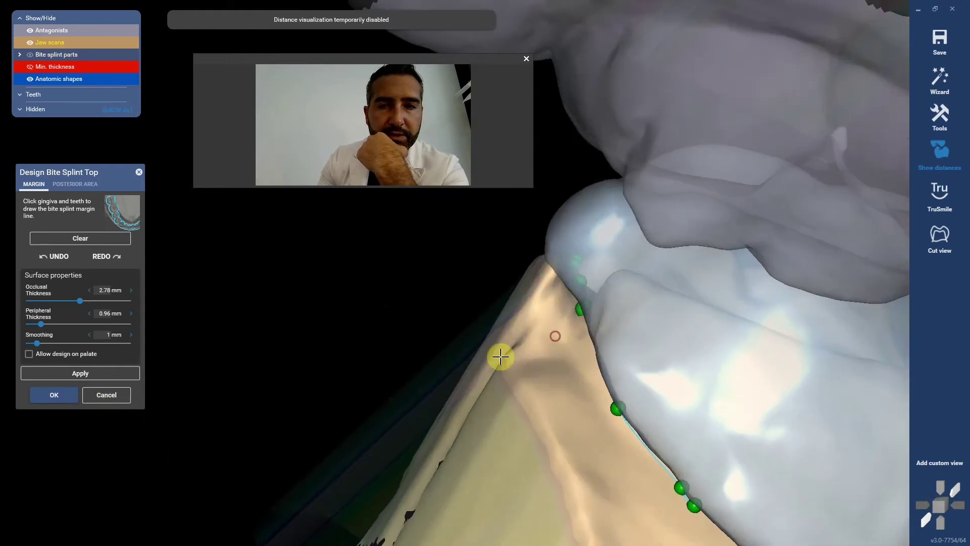
{"action": "scroll", "coordinate": [553, 370], "scroll_direction": "up", "scroll_amount": 3}
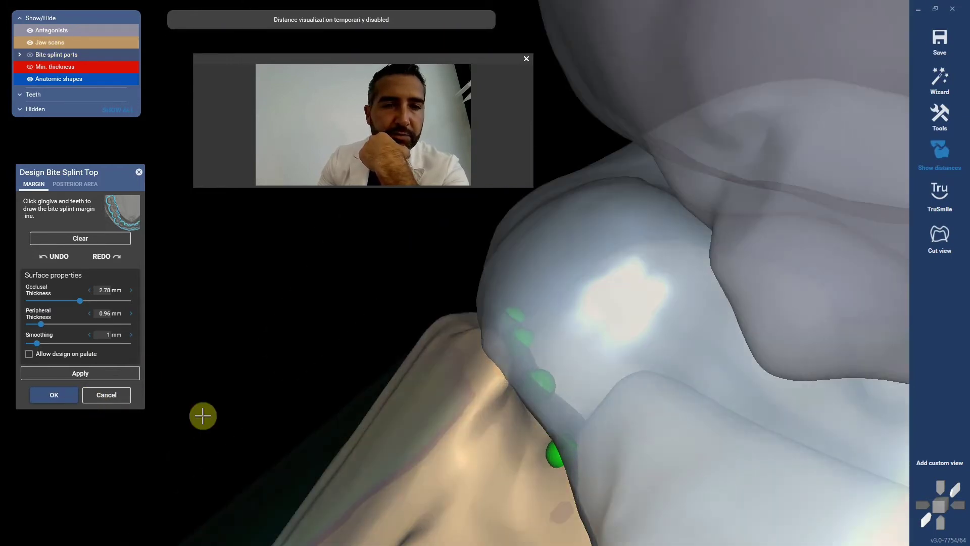
{"action": "left_click", "coordinate": [60, 399]}
{"action": "left_click", "coordinate": [939, 76]}
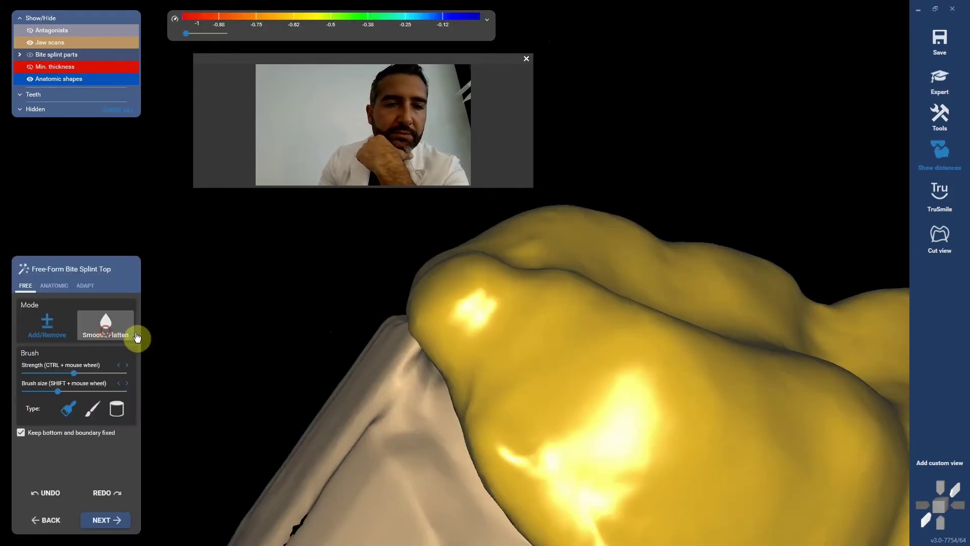
Select the Smooth/Flatten brush and raise its Strength and Brush size
{"action": "left_click", "coordinate": [136, 336]}
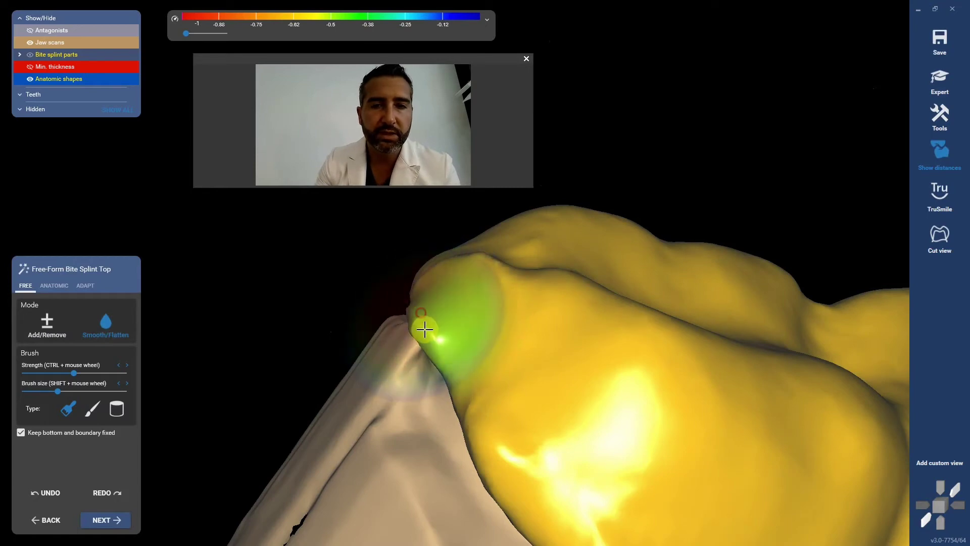
{"action": "scroll", "coordinate": [427, 325], "scroll_direction": "down", "scroll_amount": 3}
{"action": "right_click_drag", "start_coordinate": [439, 320], "coordinate": [293, 462]}
{"action": "scroll", "coordinate": [457, 316], "scroll_direction": "down", "scroll_amount": 3}
{"action": "right_click_drag", "start_coordinate": [456, 316], "coordinate": [339, 327]}
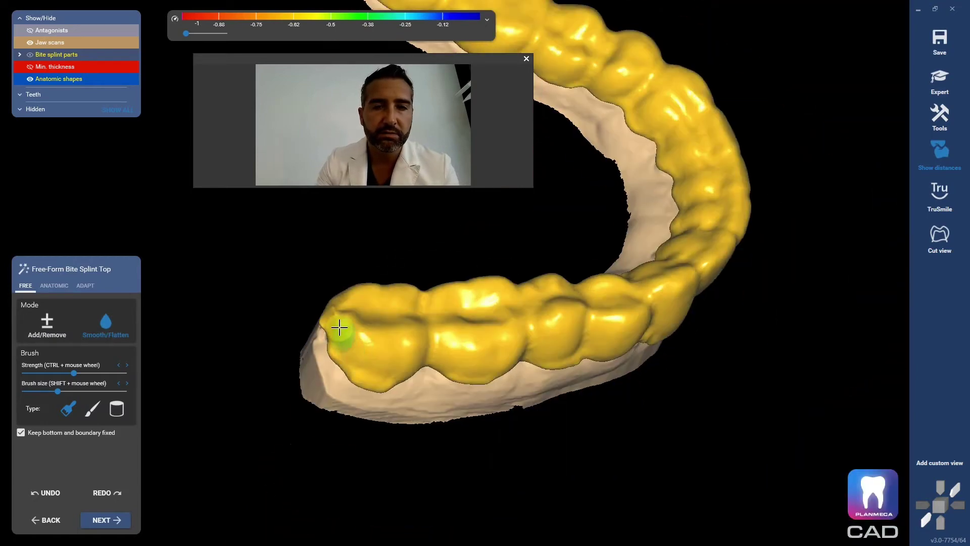
{"action": "right_click_drag", "start_coordinate": [401, 312], "coordinate": [100, 353]}
{"action": "left_click_drag", "start_coordinate": [105, 371], "coordinate": [115, 373]}
{"action": "left_click_drag", "start_coordinate": [55, 389], "coordinate": [102, 391]}
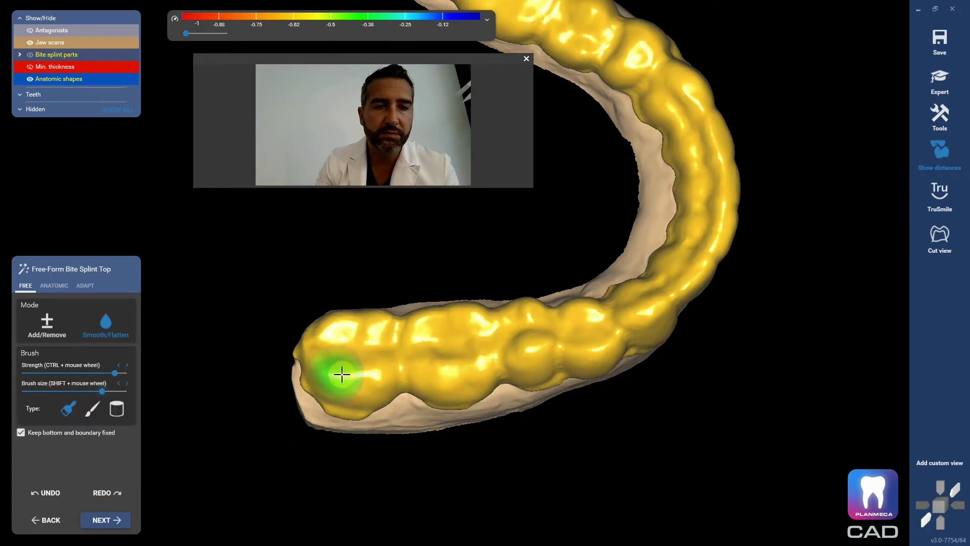
Smooth the splint's biting surface from its left end toward the middle
{"action": "mouse_move", "coordinate": [361, 371]}
{"action": "left_mouse_down"}
{"action": "mouse_move", "coordinate": [398, 356]}
{"action": "mouse_move", "coordinate": [358, 337]}
{"action": "mouse_move", "coordinate": [340, 347]}
{"action": "mouse_move", "coordinate": [488, 351]}
{"action": "mouse_move", "coordinate": [549, 331]}
{"action": "mouse_move", "coordinate": [446, 332]}
{"action": "mouse_move", "coordinate": [546, 332]}
{"action": "left_mouse_up"}
{"action": "mouse_move", "coordinate": [559, 325]}
{"action": "right_mouse_down"}
{"action": "mouse_move", "coordinate": [600, 455]}
{"action": "mouse_move", "coordinate": [584, 434]}
{"action": "mouse_move", "coordinate": [688, 360]}
{"action": "right_mouse_up"}
{"action": "mouse_move", "coordinate": [688, 360]}
{"action": "left_mouse_down"}
{"action": "mouse_move", "coordinate": [536, 263]}
{"action": "mouse_move", "coordinate": [500, 259]}
{"action": "mouse_move", "coordinate": [691, 346]}
{"action": "mouse_move", "coordinate": [652, 333]}
{"action": "left_mouse_up"}
{"action": "mouse_move", "coordinate": [652, 333]}
{"action": "right_mouse_down"}
{"action": "mouse_move", "coordinate": [637, 373]}
{"action": "mouse_move", "coordinate": [660, 385]}
{"action": "mouse_move", "coordinate": [548, 444]}
{"action": "right_mouse_up"}
{"action": "scroll", "coordinate": [549, 444], "scroll_direction": "up", "scroll_amount": 5}
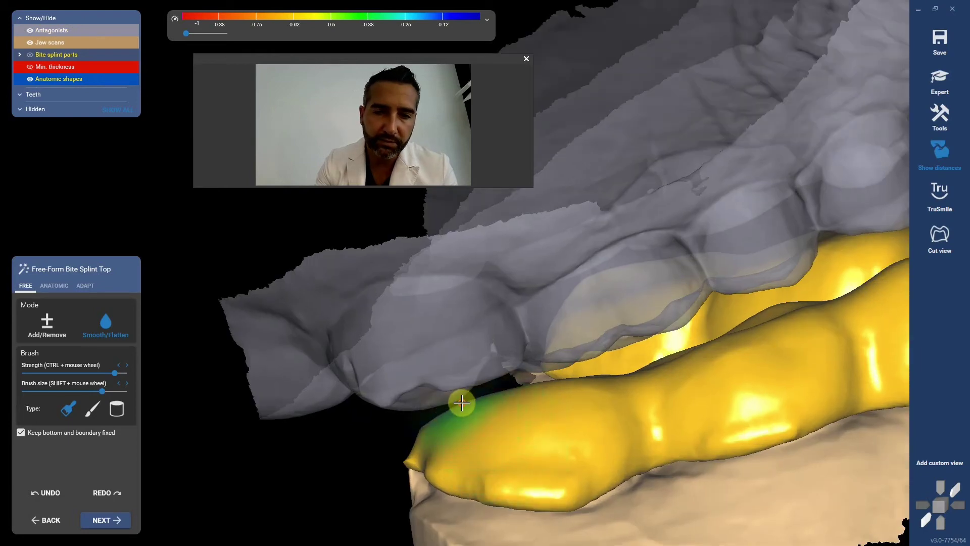
{"action": "mouse_move", "coordinate": [478, 405]}
{"action": "right_mouse_down"}
{"action": "mouse_move", "coordinate": [539, 394]}
{"action": "mouse_move", "coordinate": [598, 404]}
{"action": "mouse_move", "coordinate": [316, 375]}
{"action": "mouse_move", "coordinate": [697, 348]}
{"action": "mouse_move", "coordinate": [721, 309]}
{"action": "mouse_move", "coordinate": [687, 310]}
{"action": "mouse_move", "coordinate": [368, 339]}
{"action": "mouse_move", "coordinate": [677, 324]}
{"action": "mouse_move", "coordinate": [796, 341]}
{"action": "mouse_move", "coordinate": [703, 407]}
{"action": "mouse_move", "coordinate": [574, 335]}
{"action": "mouse_move", "coordinate": [627, 364]}
{"action": "mouse_move", "coordinate": [620, 332]}
{"action": "mouse_move", "coordinate": [673, 362]}
{"action": "mouse_move", "coordinate": [567, 346]}
{"action": "mouse_move", "coordinate": [77, 348]}
{"action": "right_mouse_up"}
{"action": "scroll", "coordinate": [318, 365], "scroll_direction": "up", "scroll_amount": 3}
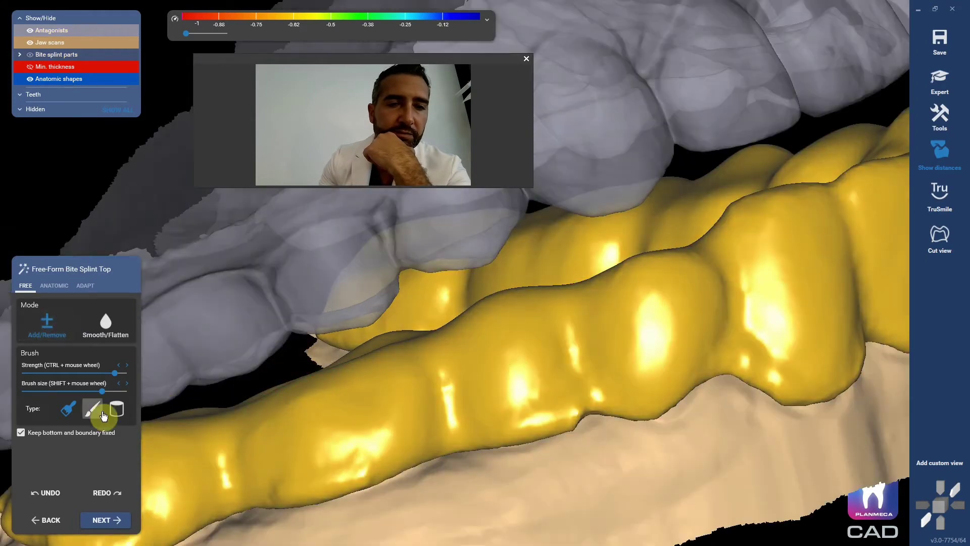
Max out Add/Remove Strength and Brush size, then add material along the splint surface
{"action": "left_click_drag", "start_coordinate": [103, 391], "coordinate": [282, 385]}
{"action": "right_click_drag", "start_coordinate": [282, 385], "coordinate": [326, 375]}
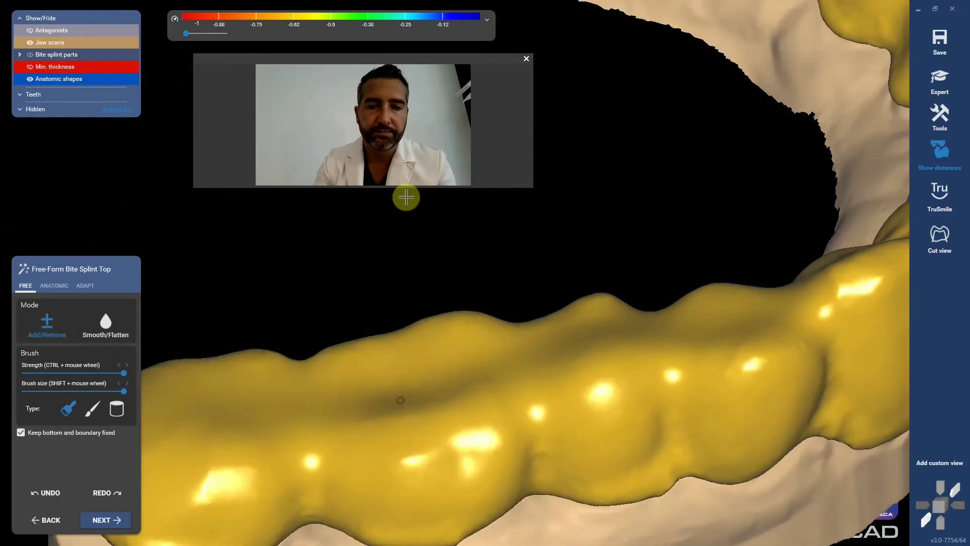
{"action": "mouse_move", "coordinate": [293, 389]}
{"action": "left_mouse_down"}
{"action": "mouse_move", "coordinate": [658, 318]}
{"action": "mouse_move", "coordinate": [496, 349]}
{"action": "mouse_move", "coordinate": [532, 313]}
{"action": "left_mouse_up"}
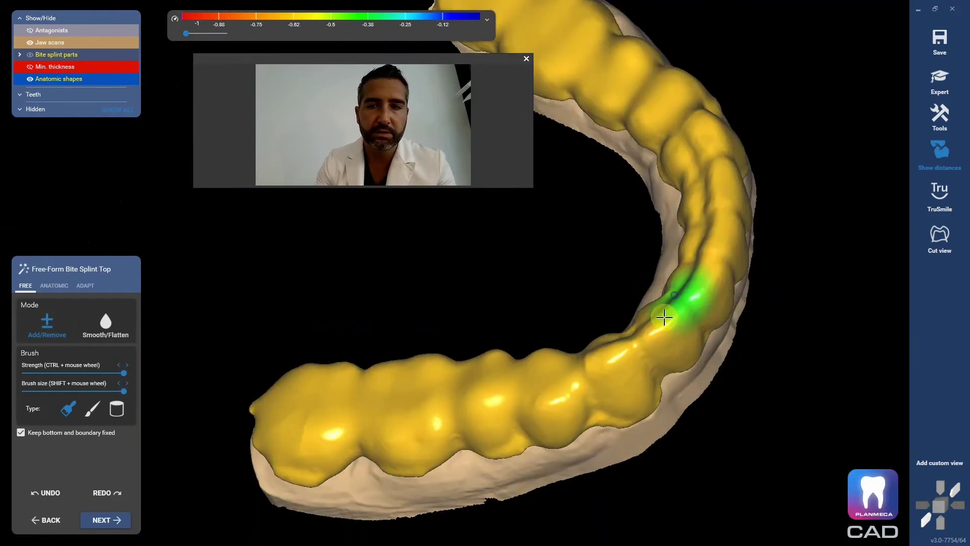
{"action": "mouse_move", "coordinate": [664, 317]}
{"action": "left_mouse_down"}
{"action": "mouse_move", "coordinate": [618, 356]}
{"action": "mouse_move", "coordinate": [679, 301]}
{"action": "left_mouse_up"}
{"action": "left_click_drag", "start_coordinate": [716, 202], "coordinate": [708, 155]}
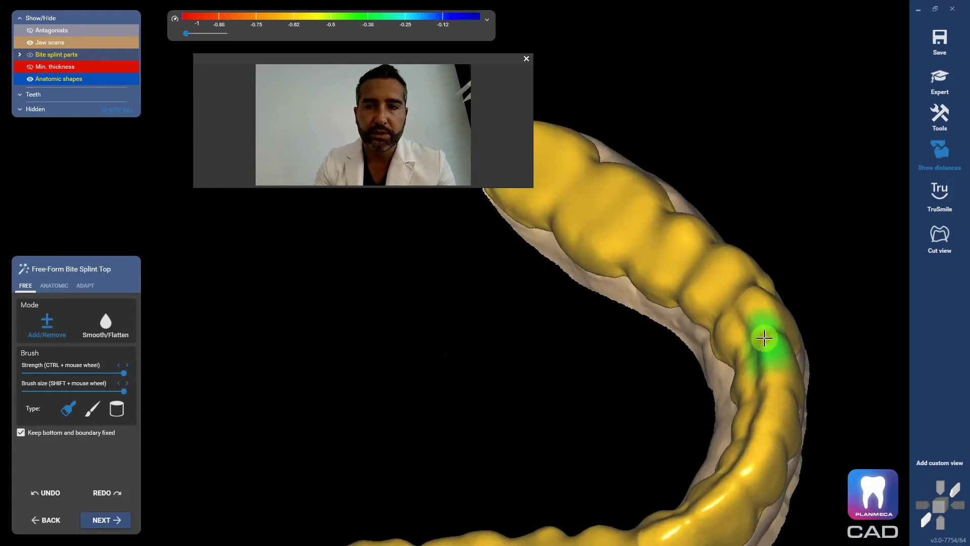
{"action": "mouse_move", "coordinate": [762, 340]}
{"action": "left_mouse_down"}
{"action": "mouse_move", "coordinate": [728, 283]}
{"action": "mouse_move", "coordinate": [654, 234]}
{"action": "left_mouse_up"}
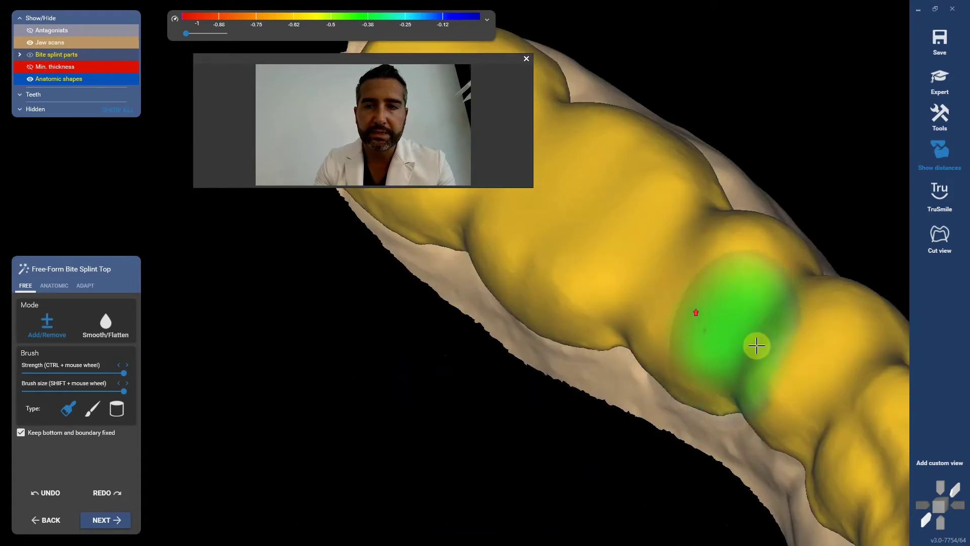
{"action": "mouse_move", "coordinate": [753, 342]}
{"action": "left_mouse_down"}
{"action": "mouse_move", "coordinate": [739, 317]}
{"action": "mouse_move", "coordinate": [754, 336]}
{"action": "left_mouse_up"}
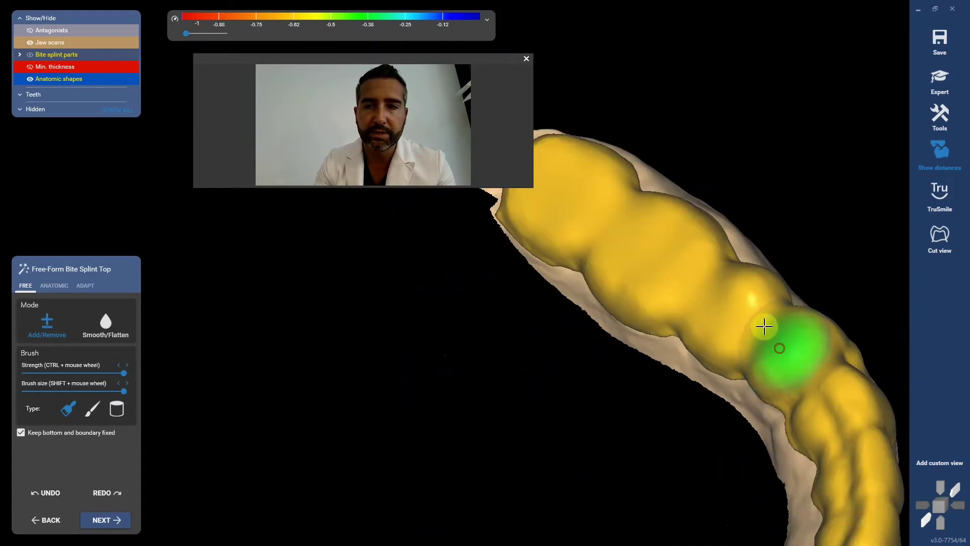
{"action": "mouse_move", "coordinate": [762, 325]}
{"action": "left_mouse_down"}
{"action": "mouse_move", "coordinate": [560, 184]}
{"action": "mouse_move", "coordinate": [643, 232]}
{"action": "mouse_move", "coordinate": [775, 337]}
{"action": "left_mouse_up"}
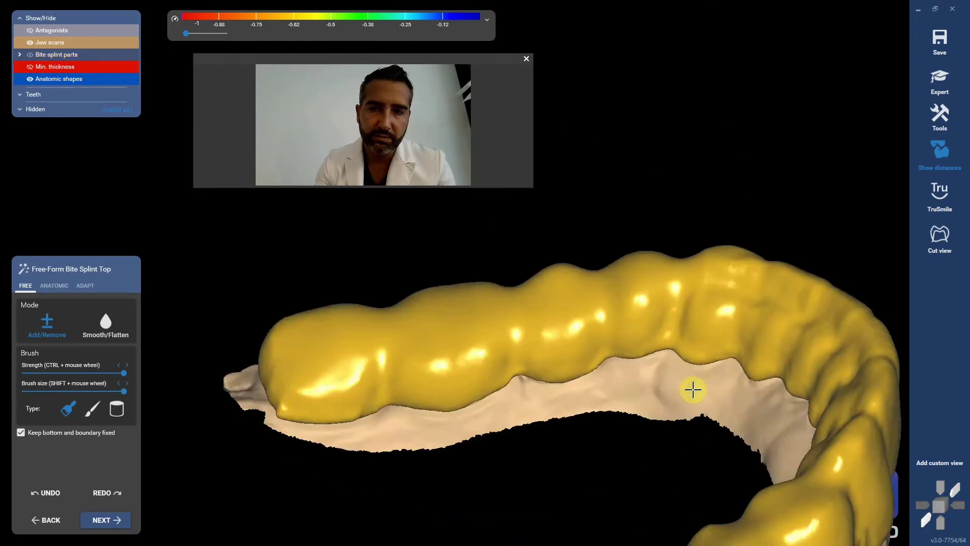
{"action": "mouse_move", "coordinate": [692, 385]}
{"action": "left_mouse_down"}
{"action": "mouse_move", "coordinate": [558, 290]}
{"action": "mouse_move", "coordinate": [314, 336]}
{"action": "mouse_move", "coordinate": [448, 372]}
{"action": "mouse_move", "coordinate": [556, 296]}
{"action": "mouse_move", "coordinate": [662, 274]}
{"action": "mouse_move", "coordinate": [325, 346]}
{"action": "mouse_move", "coordinate": [341, 405]}
{"action": "mouse_move", "coordinate": [381, 449]}
{"action": "left_mouse_up"}
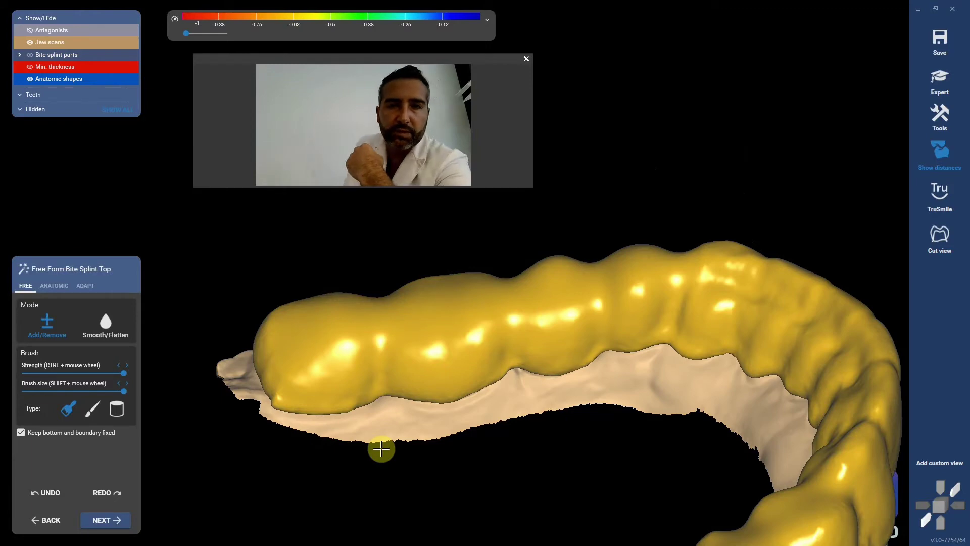
Show the opposing jaw scan and add material along the splint under the opposing teeth
{"action": "right_click_drag", "start_coordinate": [386, 447], "coordinate": [317, 348]}
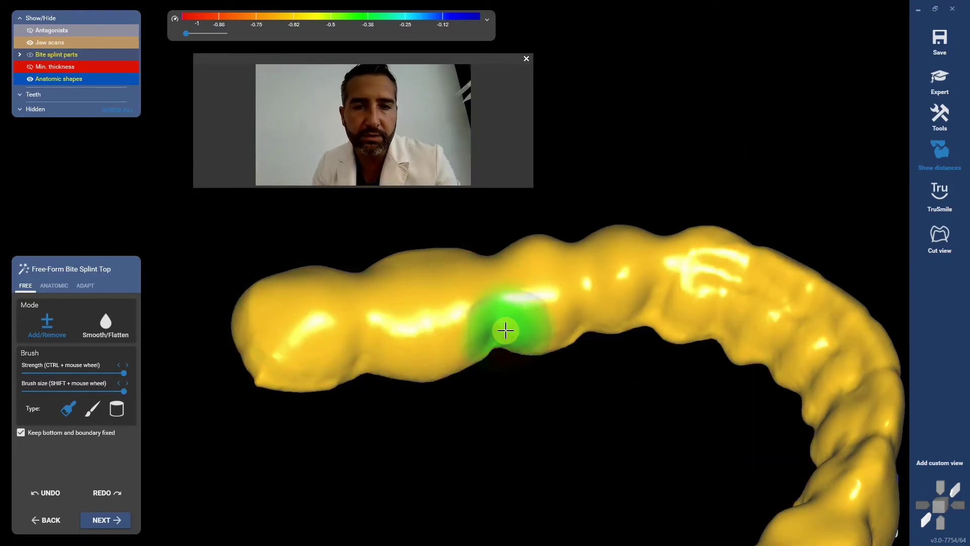
{"action": "key", "text": "a"}
{"action": "right_click_drag", "start_coordinate": [491, 343], "coordinate": [342, 459]}
{"action": "scroll", "coordinate": [552, 493], "scroll_direction": "up", "scroll_amount": 5}
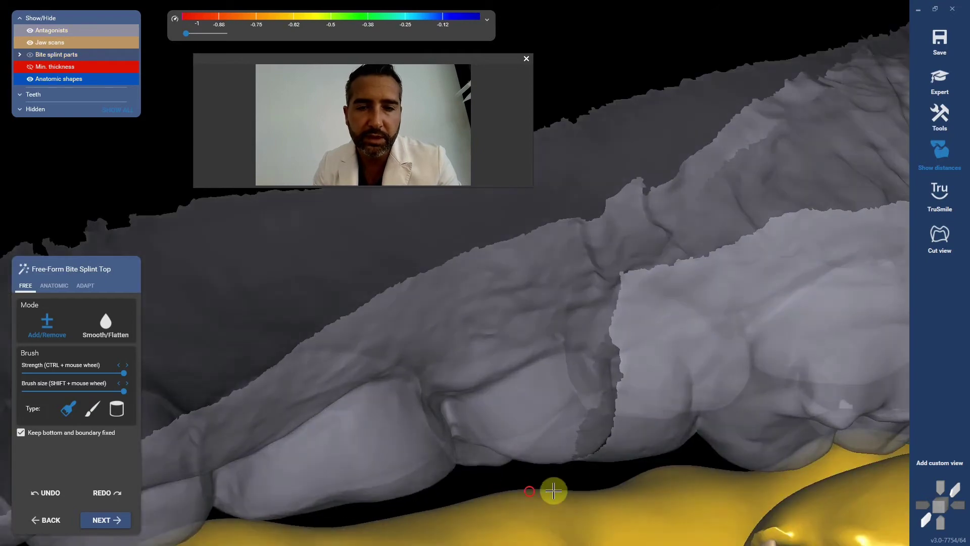
{"action": "mouse_move", "coordinate": [632, 461]}
{"action": "right_mouse_down"}
{"action": "mouse_move", "coordinate": [539, 323]}
{"action": "mouse_move", "coordinate": [511, 323]}
{"action": "right_mouse_up"}
{"action": "left_click_drag", "start_coordinate": [500, 345], "coordinate": [642, 331]}
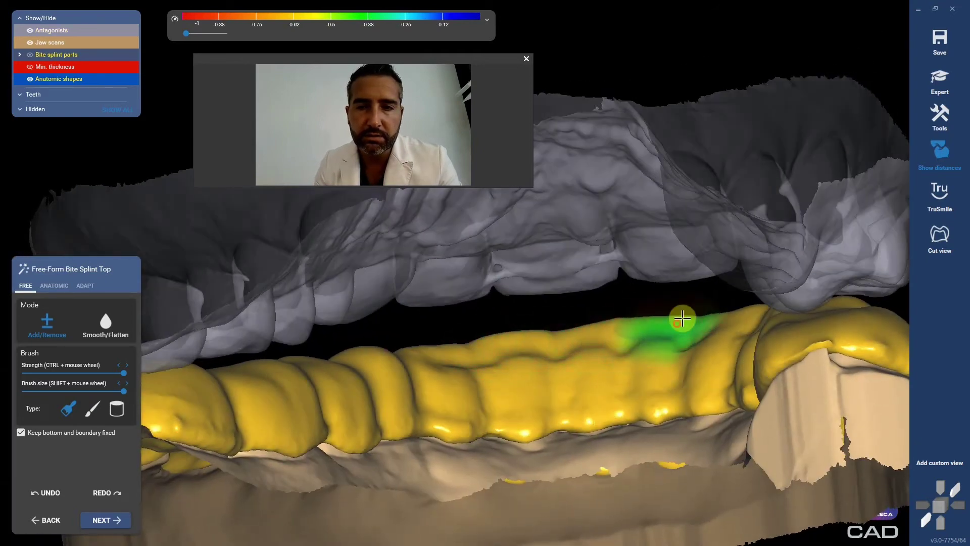
{"action": "right_click_drag", "start_coordinate": [682, 319], "coordinate": [621, 347]}
{"action": "left_click_drag", "start_coordinate": [621, 346], "coordinate": [588, 329]}
Build up the splint back and forth along the arch
{"action": "left_click_drag", "start_coordinate": [503, 338], "coordinate": [353, 340]}
{"action": "right_click_drag", "start_coordinate": [354, 340], "coordinate": [494, 335]}
{"action": "mouse_move", "coordinate": [493, 335]}
{"action": "left_mouse_down"}
{"action": "mouse_move", "coordinate": [410, 339]}
{"action": "mouse_move", "coordinate": [593, 304]}
{"action": "left_mouse_up"}
{"action": "right_click_drag", "start_coordinate": [593, 303], "coordinate": [684, 294]}
{"action": "left_click_drag", "start_coordinate": [684, 294], "coordinate": [533, 313]}
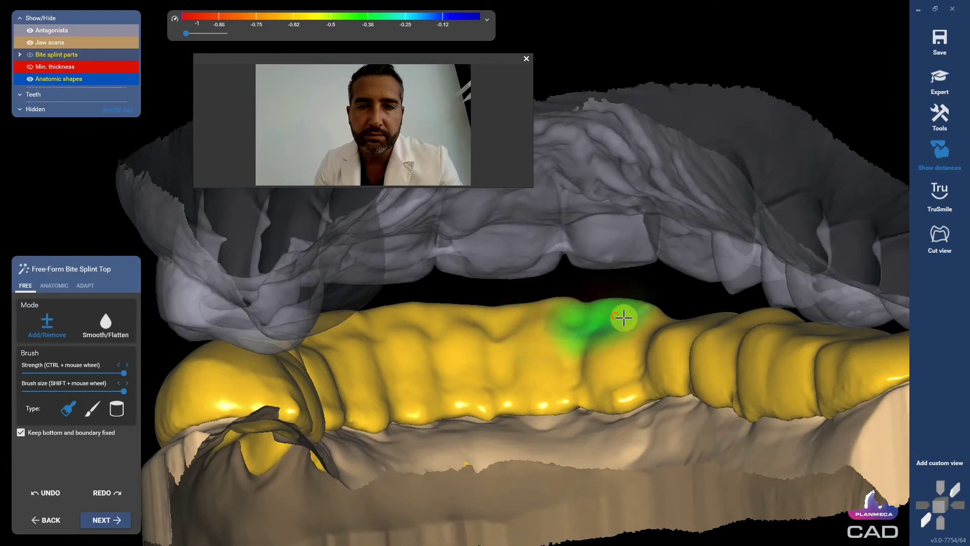
{"action": "mouse_move", "coordinate": [697, 333]}
{"action": "right_mouse_down"}
{"action": "mouse_move", "coordinate": [697, 323]}
{"action": "mouse_move", "coordinate": [559, 303]}
{"action": "right_mouse_up"}
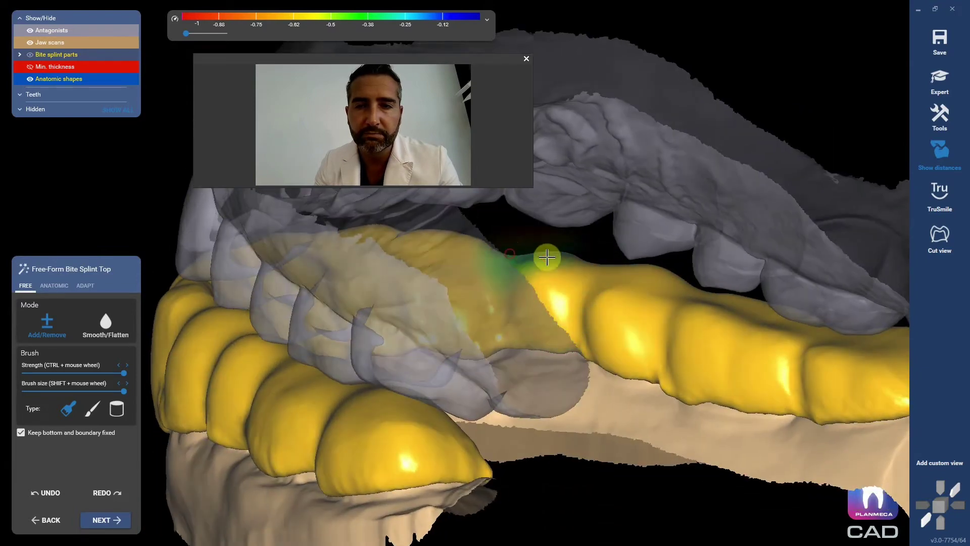
{"action": "right_click_drag", "start_coordinate": [450, 328], "coordinate": [688, 342]}
Switch the brush to removing material and toggle the Antagonists and Jaw scans to check fit
{"action": "key", "text": "a"}
{"action": "key", "text": "a"}
{"action": "key", "text": "a"}
{"action": "key", "text": "shift"}
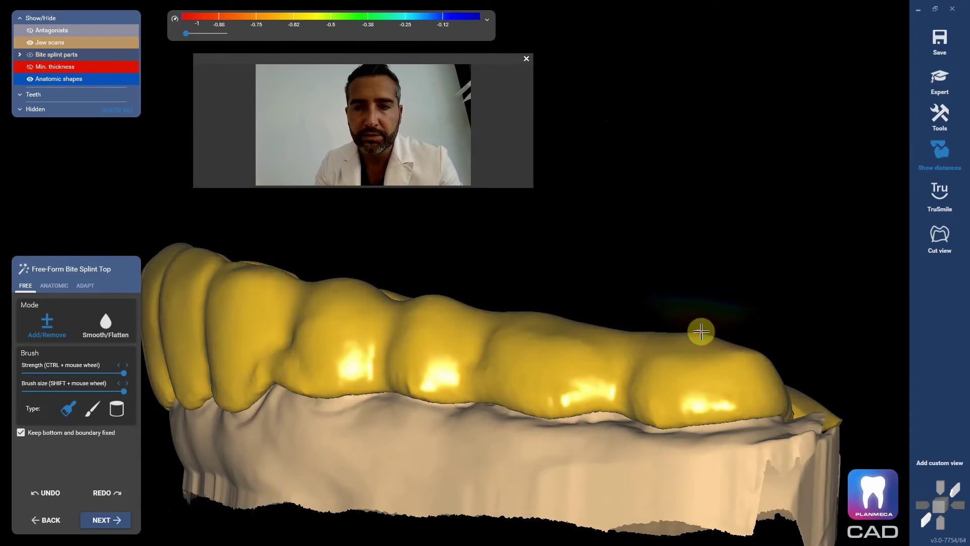
{"action": "right_click_drag", "start_coordinate": [699, 329], "coordinate": [584, 381]}
{"action": "key", "text": "shift"}
{"action": "scroll", "coordinate": [511, 381], "scroll_direction": "down", "scroll_amount": 5}
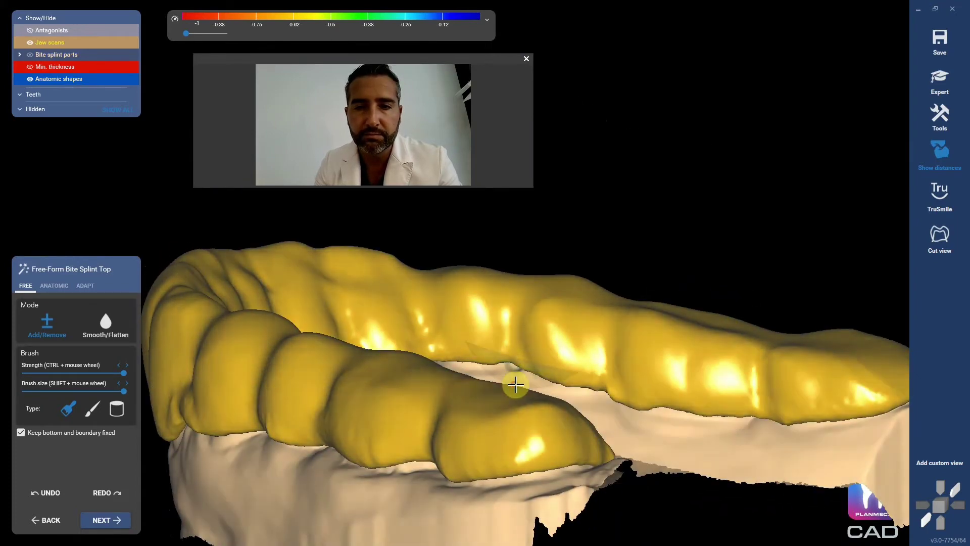
{"action": "key", "text": "j"}
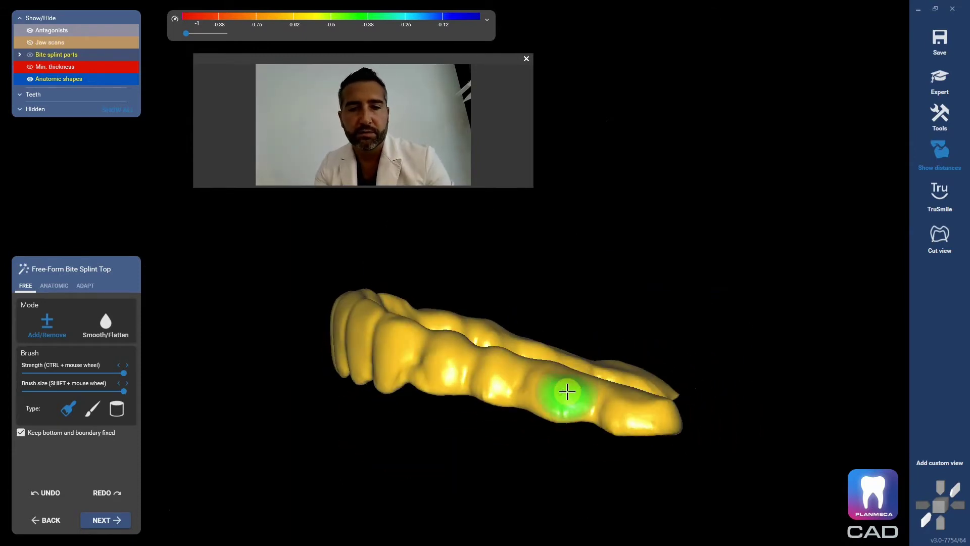
{"action": "key", "text": "a"}
{"action": "scroll", "coordinate": [743, 419], "scroll_direction": "up", "scroll_amount": 5}
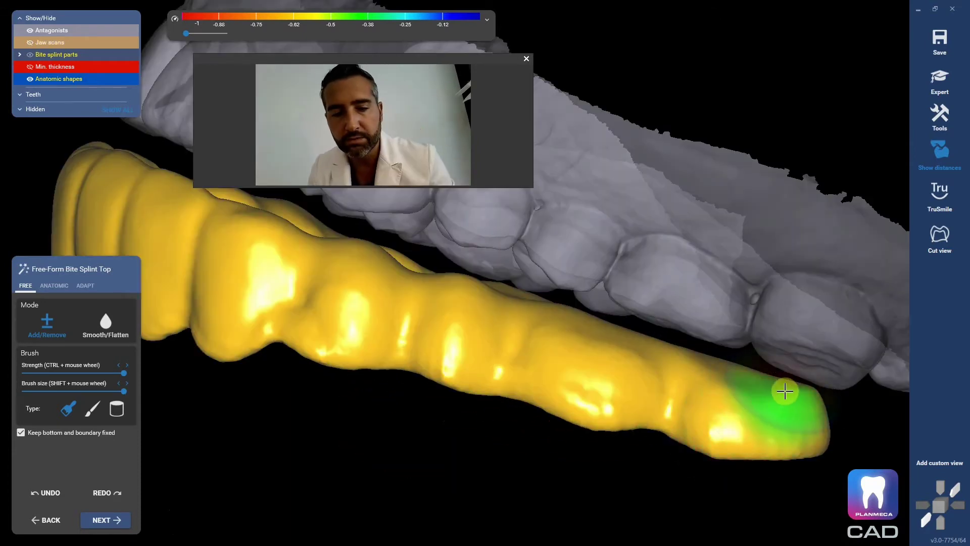
Remove material at the splint tip, the middle, and where it meets the opposing teeth
{"action": "left_click", "coordinate": [802, 390]}
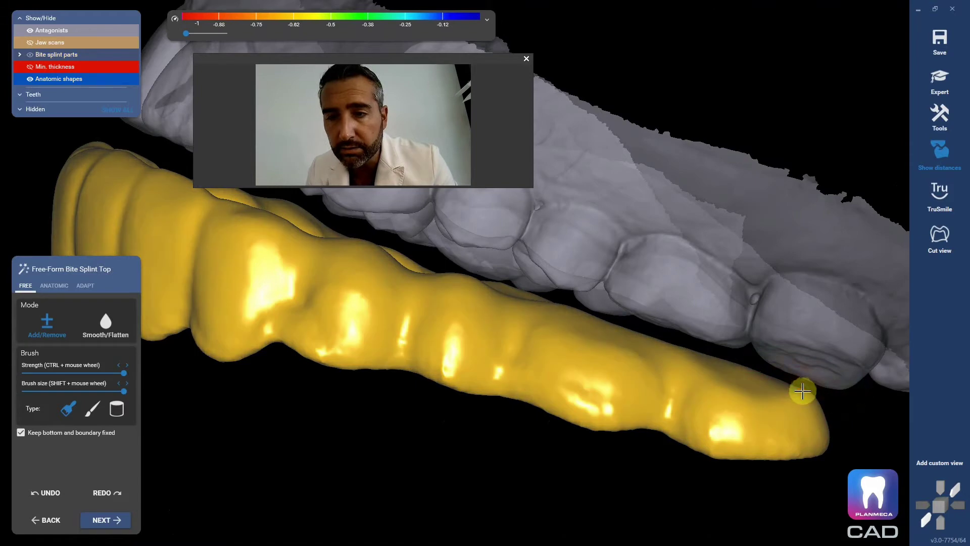
{"action": "left_click", "coordinate": [562, 316]}
{"action": "mouse_move", "coordinate": [465, 286]}
{"action": "right_mouse_down"}
{"action": "mouse_move", "coordinate": [537, 335]}
{"action": "mouse_move", "coordinate": [403, 420]}
{"action": "right_mouse_up"}
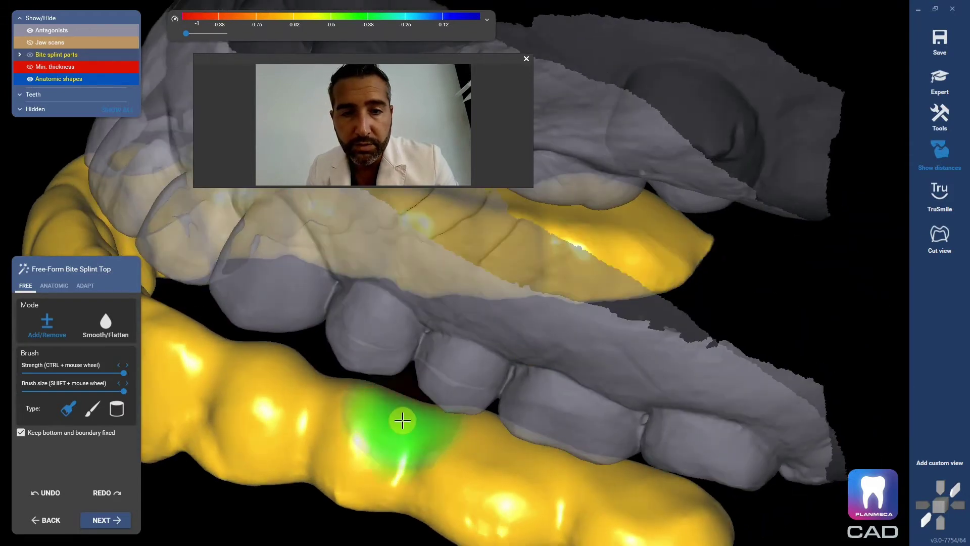
{"action": "right_click_drag", "start_coordinate": [314, 381], "coordinate": [385, 354]}
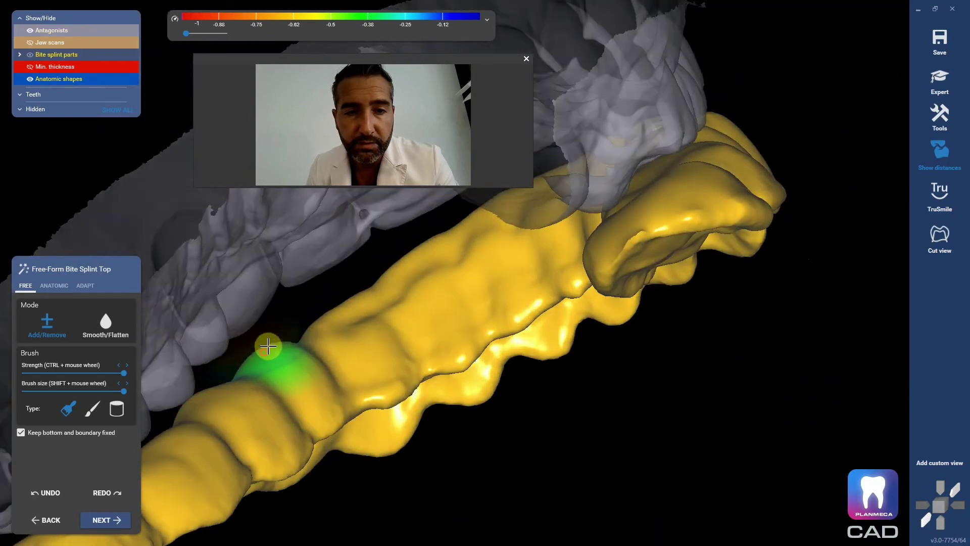
{"action": "right_click_drag", "start_coordinate": [320, 325], "coordinate": [473, 328]}
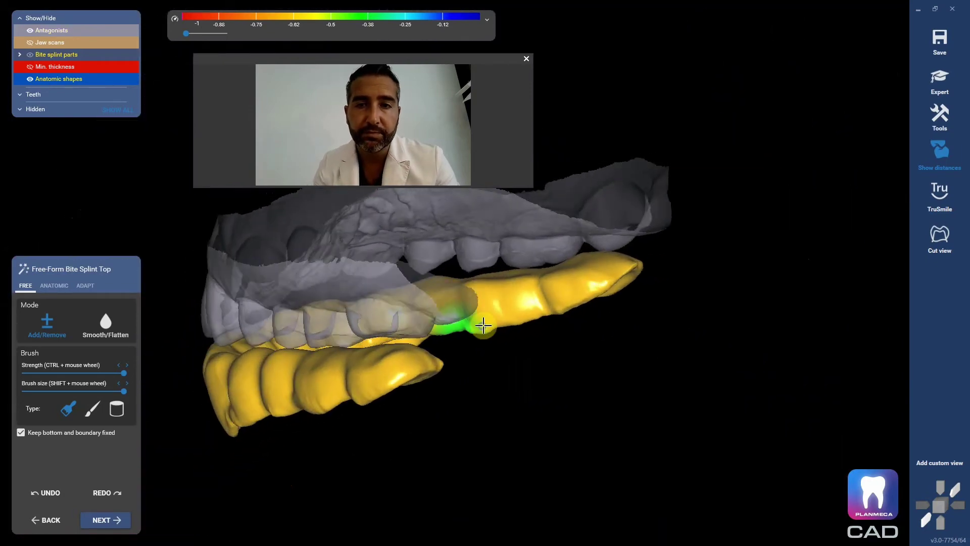
{"action": "scroll", "coordinate": [615, 268], "scroll_direction": "up", "scroll_amount": 5}
{"action": "right_click_drag", "start_coordinate": [616, 269], "coordinate": [580, 275]}
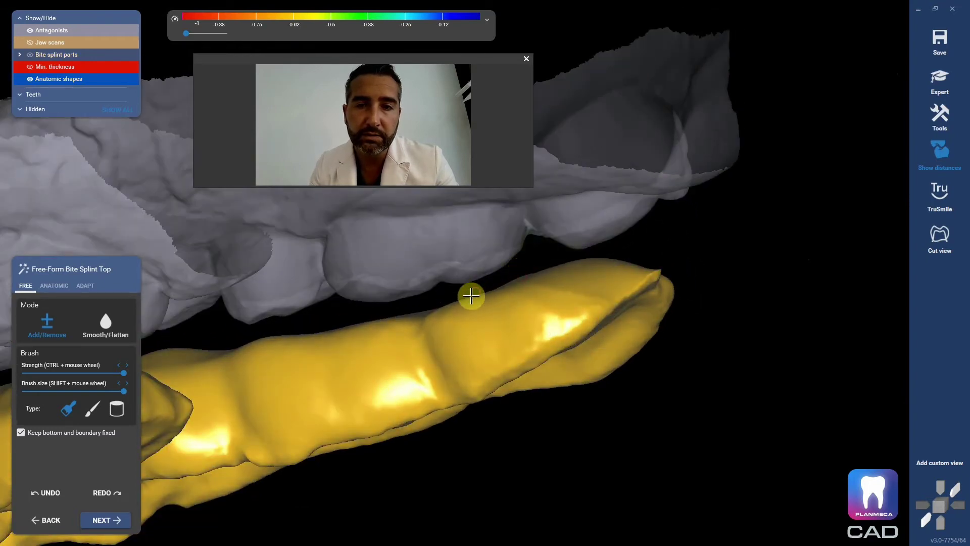
{"action": "right_click_drag", "start_coordinate": [569, 264], "coordinate": [609, 288]}
{"action": "scroll", "coordinate": [509, 258], "scroll_direction": "down", "scroll_amount": 3}
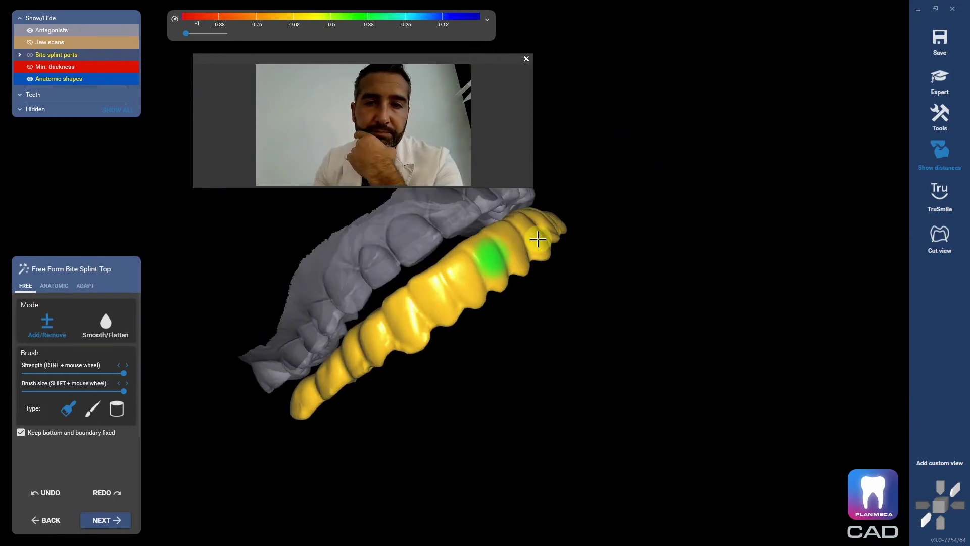
{"action": "scroll", "coordinate": [536, 241], "scroll_direction": "up", "scroll_amount": 3}
{"action": "left_click", "coordinate": [432, 321]}
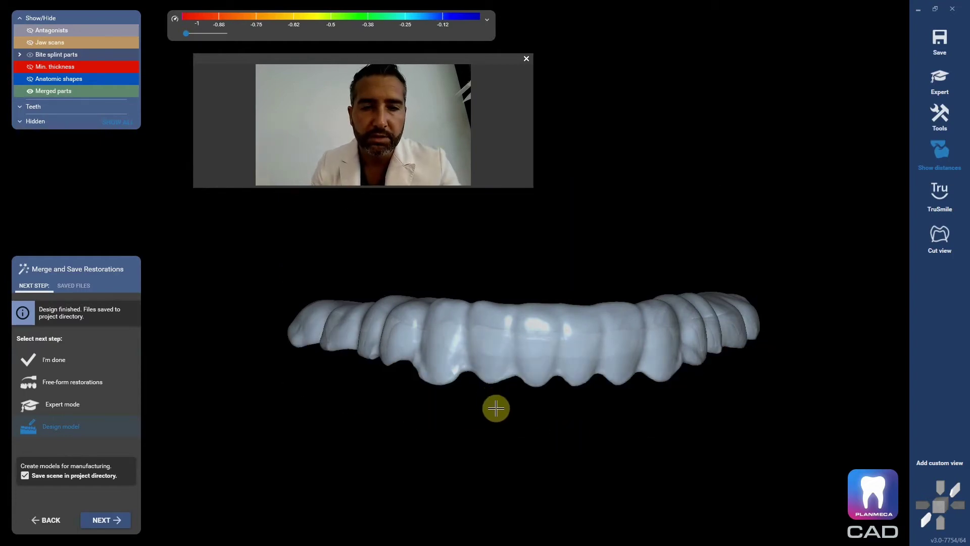
Bring up the scene save options for the merged bite splint
{"action": "right_click", "coordinate": [496, 409]}
Save the visible scene as Plain STL 'lower' in Desktop\stabalization splint, using the default coordinate system
{"action": "left_click", "coordinate": [519, 465]}
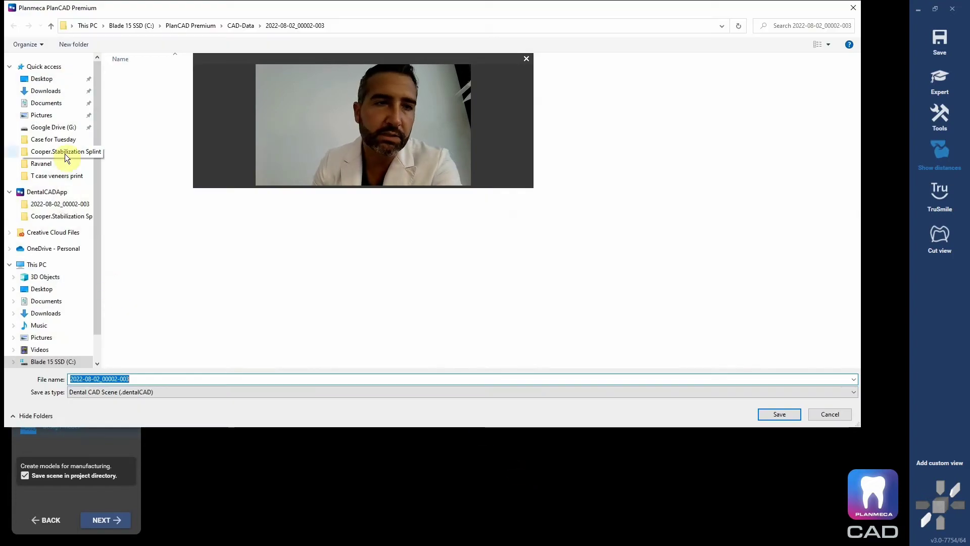
{"action": "left_click", "coordinate": [42, 79]}
{"action": "left_click_drag", "start_coordinate": [465, 60], "coordinate": [259, 154]}
{"action": "double_click", "coordinate": [271, 90]}
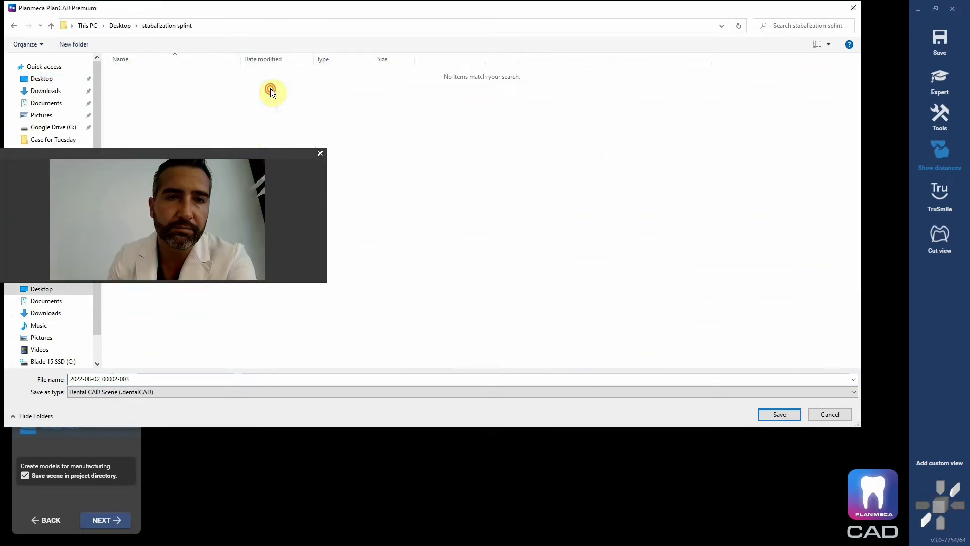
{"action": "left_click", "coordinate": [217, 392]}
{"action": "left_click", "coordinate": [205, 404]}
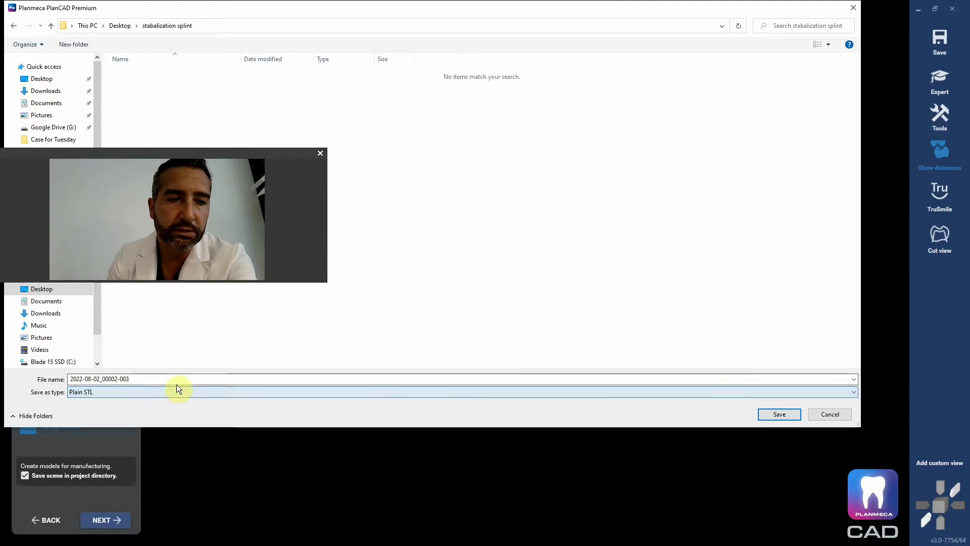
{"action": "left_click", "coordinate": [175, 380]}
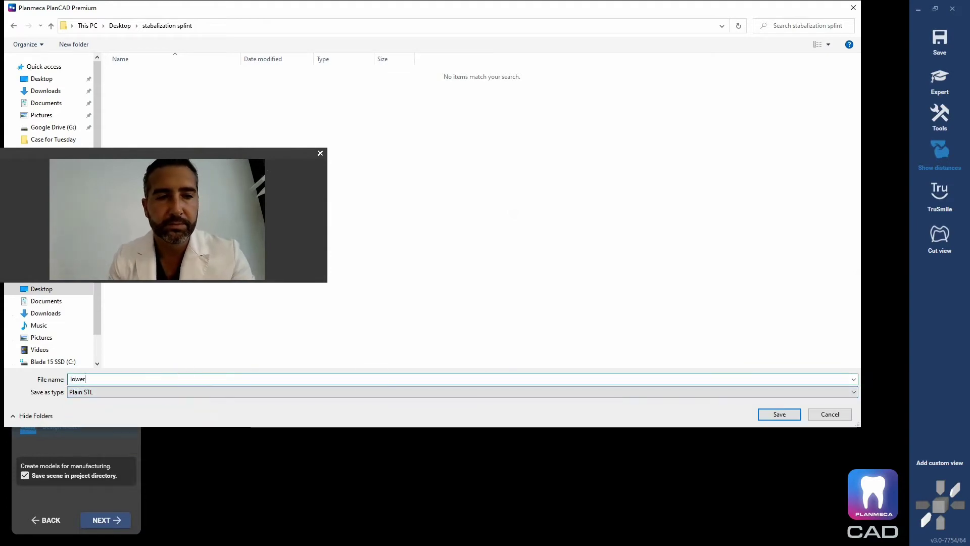
{"action": "left_click", "coordinate": [778, 415]}
{"action": "left_click", "coordinate": [430, 325]}
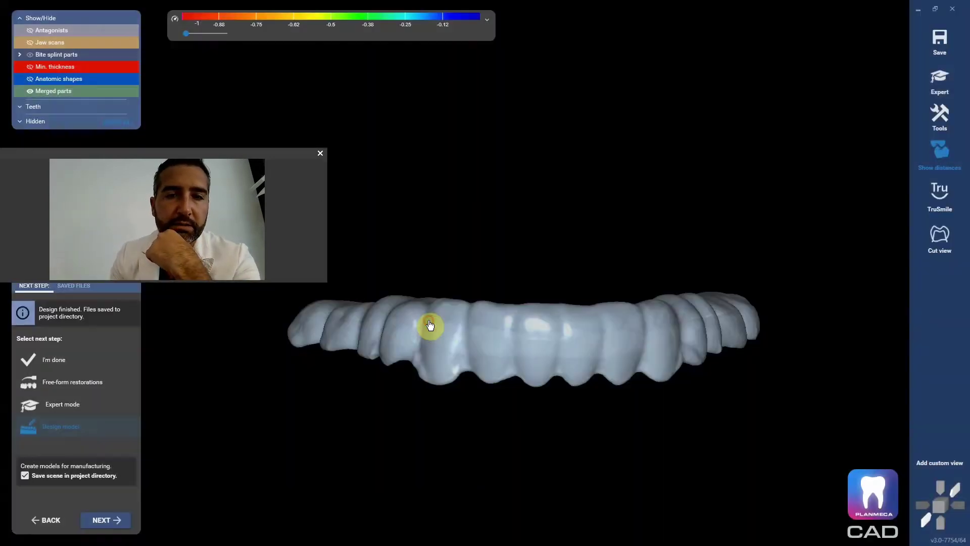
{"action": "left_click", "coordinate": [412, 326]}
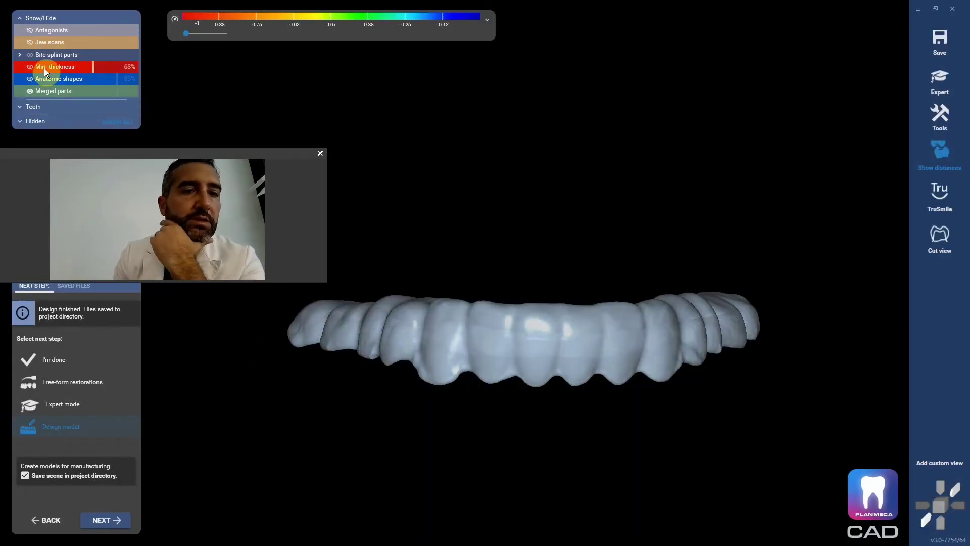
Hide the merged parts and show the Antagonists upper arch at full opacity
{"action": "left_click", "coordinate": [30, 91]}
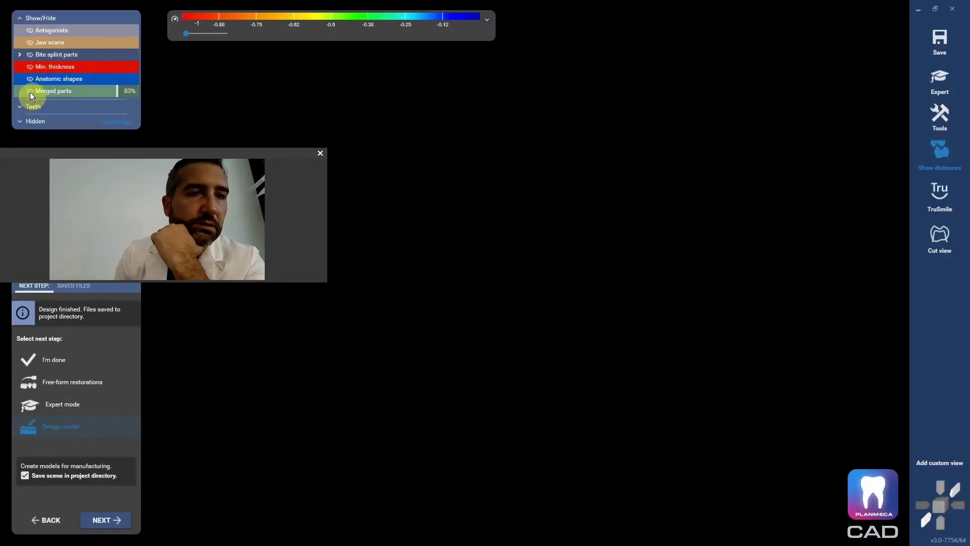
{"action": "left_click", "coordinate": [30, 31]}
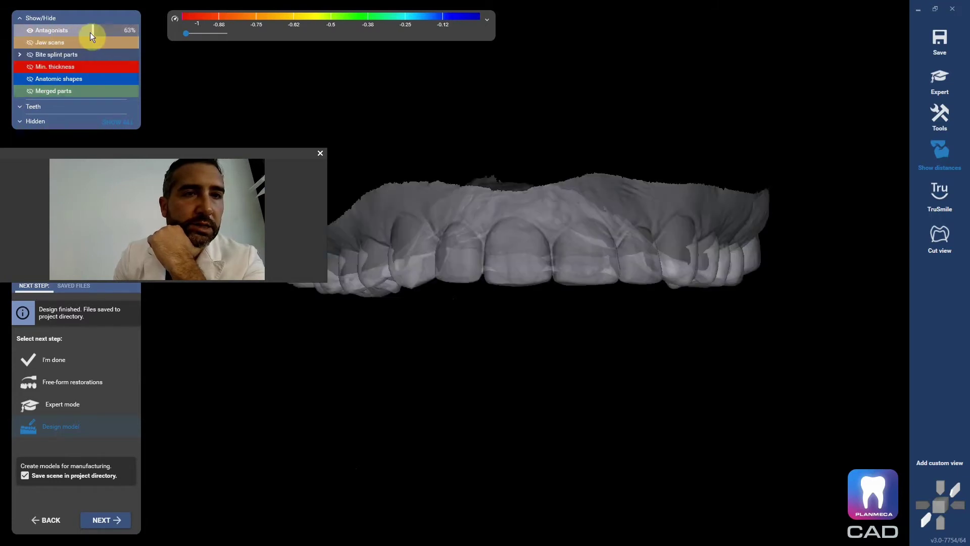
{"action": "left_click_drag", "start_coordinate": [92, 32], "coordinate": [217, 49]}
Save the scene as Plain STL 'upper' in the stabalization splint folder with default coordinates
{"action": "right_click", "coordinate": [617, 407]}
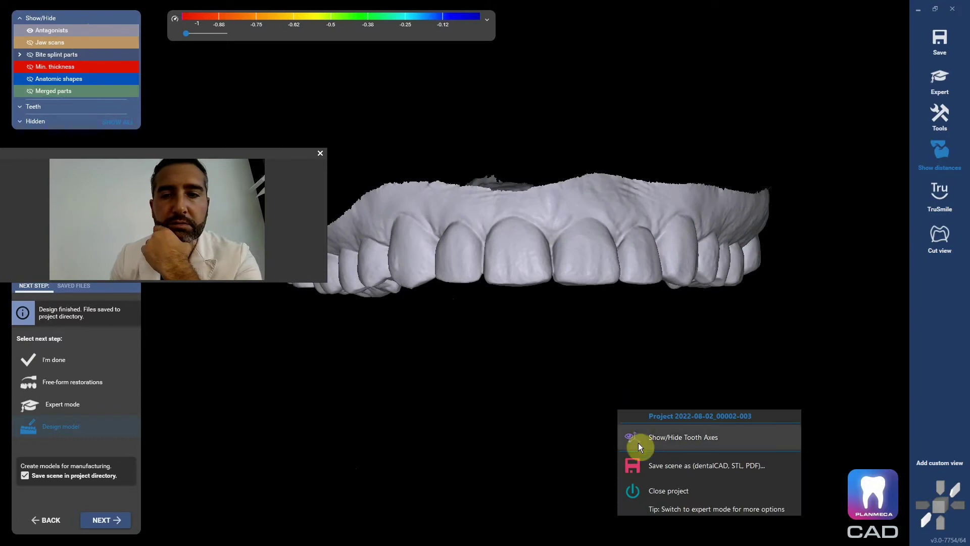
{"action": "left_click", "coordinate": [643, 459]}
{"action": "left_click", "coordinate": [190, 392]}
{"action": "left_click", "coordinate": [182, 409]}
{"action": "double_click", "coordinate": [163, 379]}
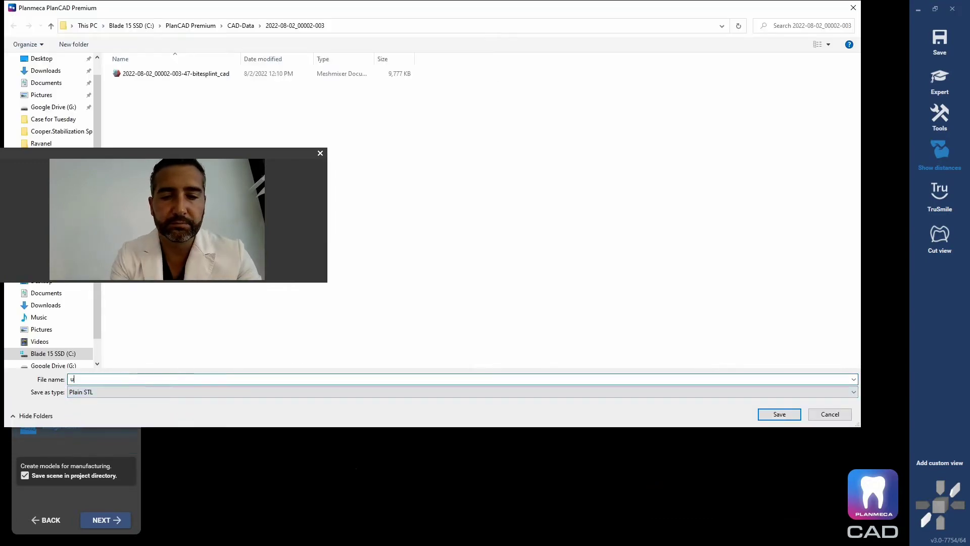
{"action": "left_click", "coordinate": [50, 61]}
{"action": "double_click", "coordinate": [669, 96]}
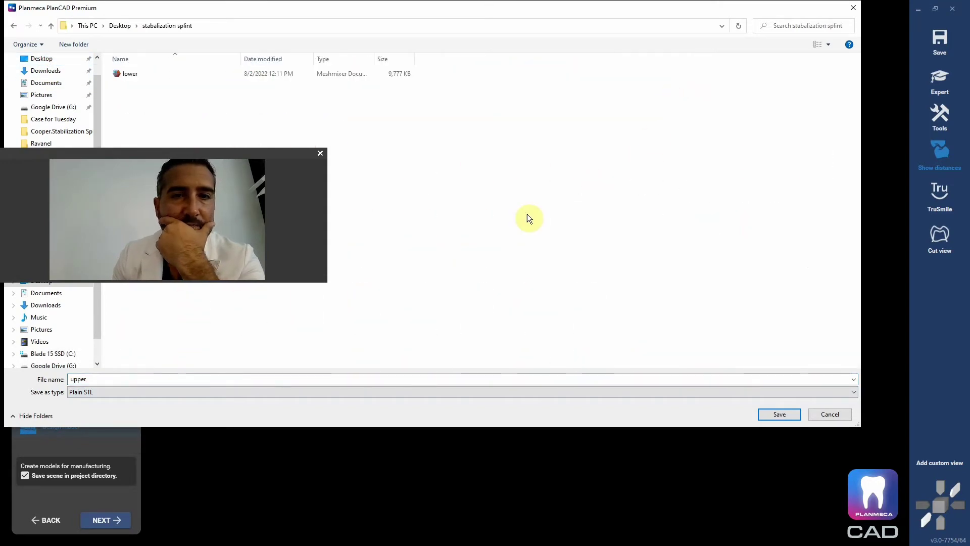
{"action": "left_click", "coordinate": [773, 413]}
{"action": "left_click", "coordinate": [439, 325]}
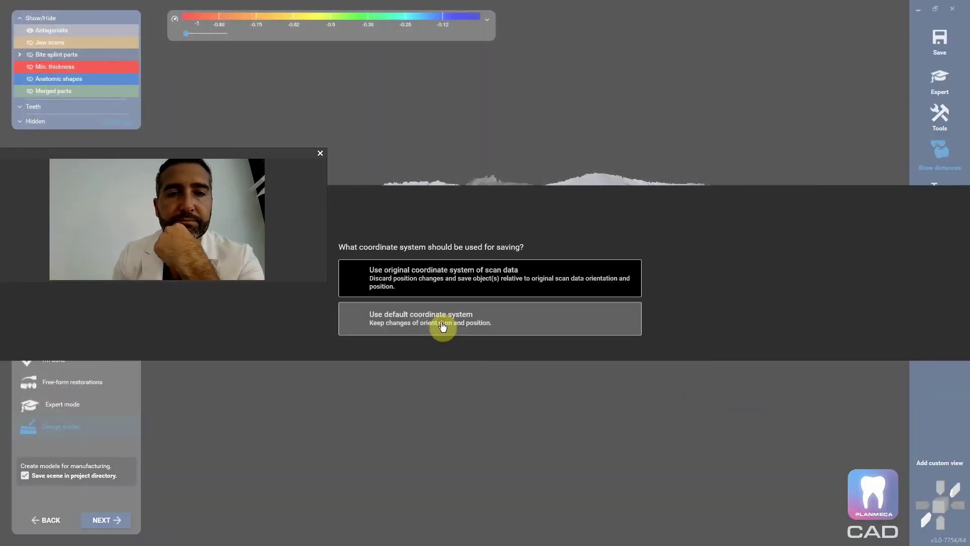
{"action": "left_click", "coordinate": [442, 326]}
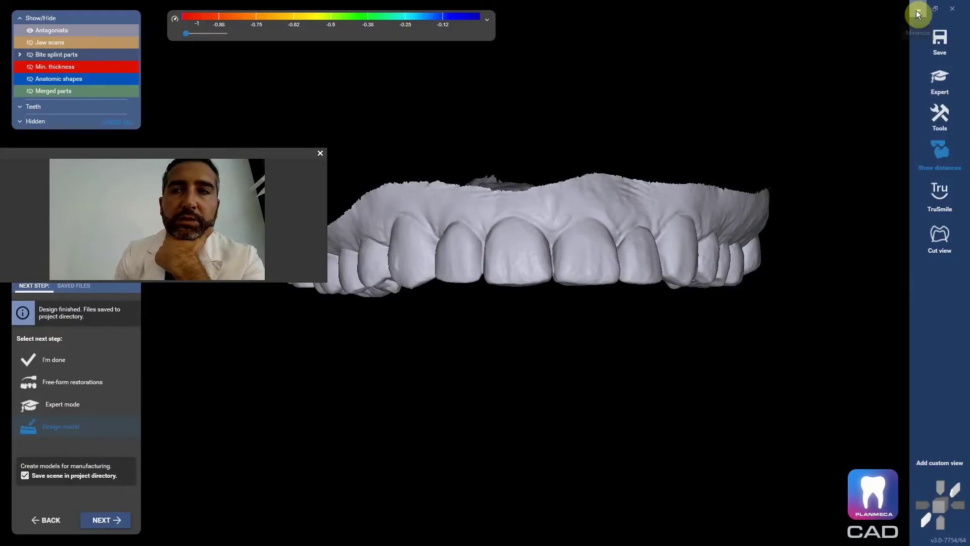
Save the scene and start a new project for client Default named 'stabalozation'
{"action": "left_click", "coordinate": [940, 37]}
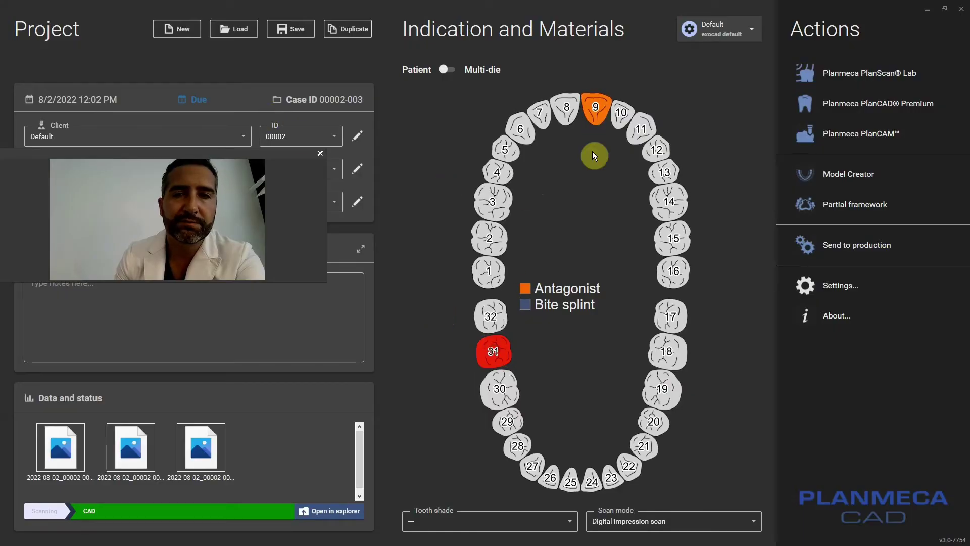
{"action": "left_click", "coordinate": [196, 31]}
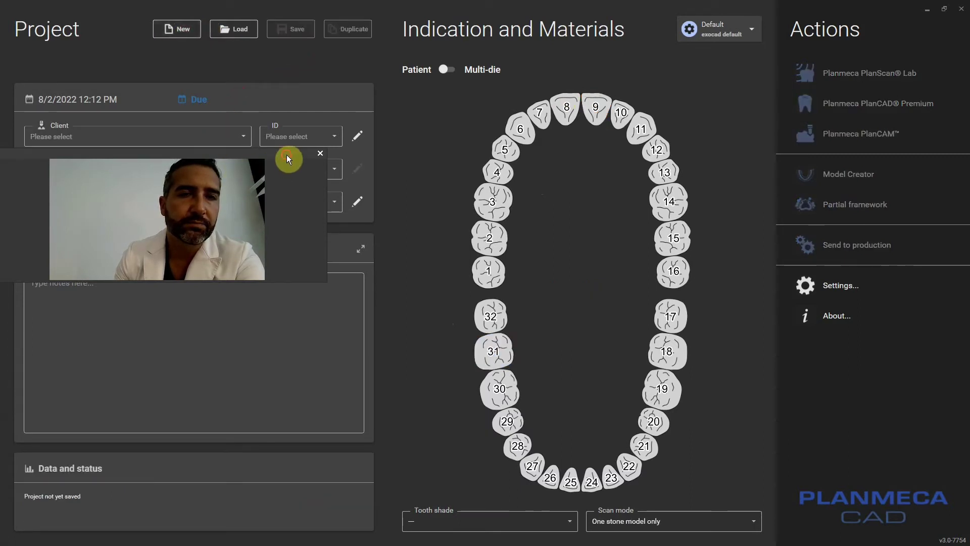
{"action": "left_click_drag", "start_coordinate": [286, 155], "coordinate": [283, 239]}
{"action": "left_click", "coordinate": [192, 140]}
{"action": "left_click", "coordinate": [180, 165]}
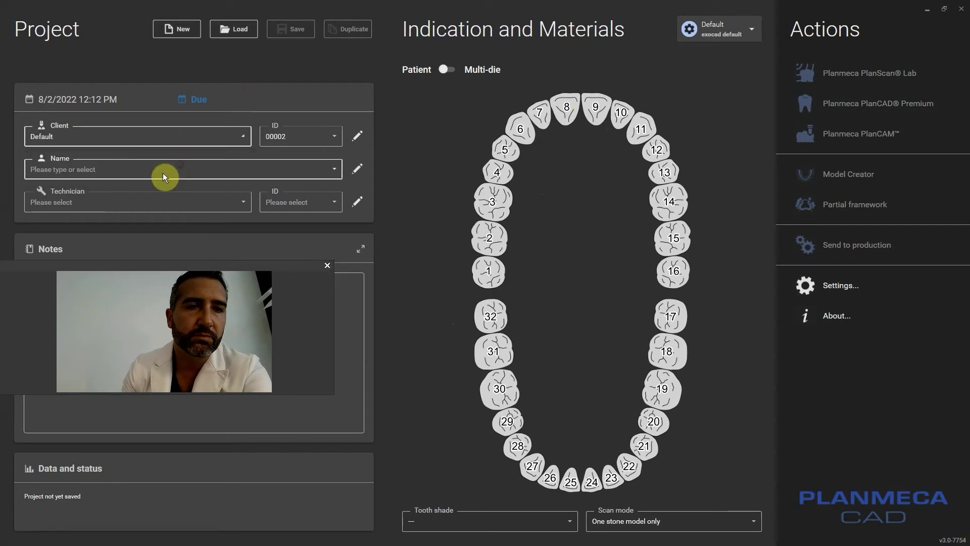
{"action": "left_click", "coordinate": [158, 175]}
{"action": "type", "text": "stabalozation"}
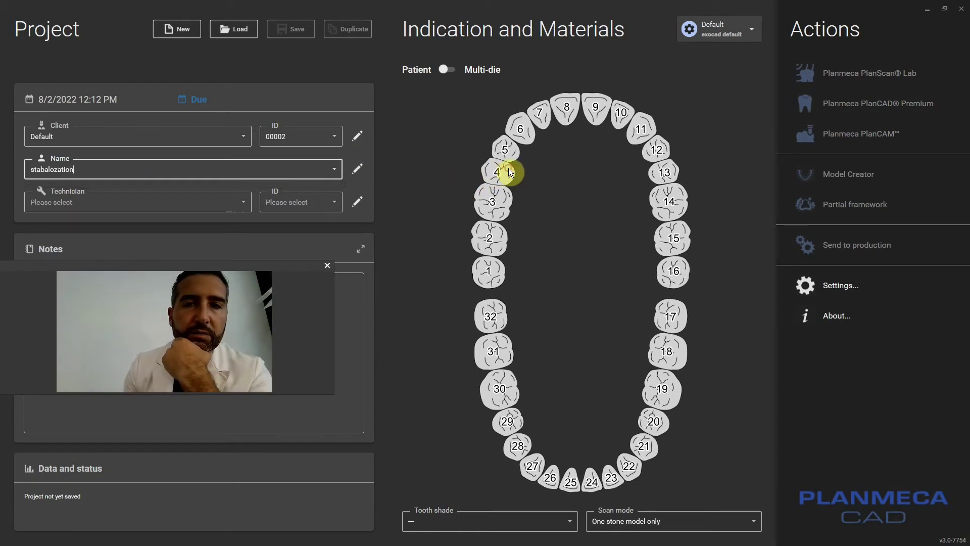
Set tooth 4's indication to Bite splint and tooth 30 to Antagonist
{"action": "left_click", "coordinate": [498, 172]}
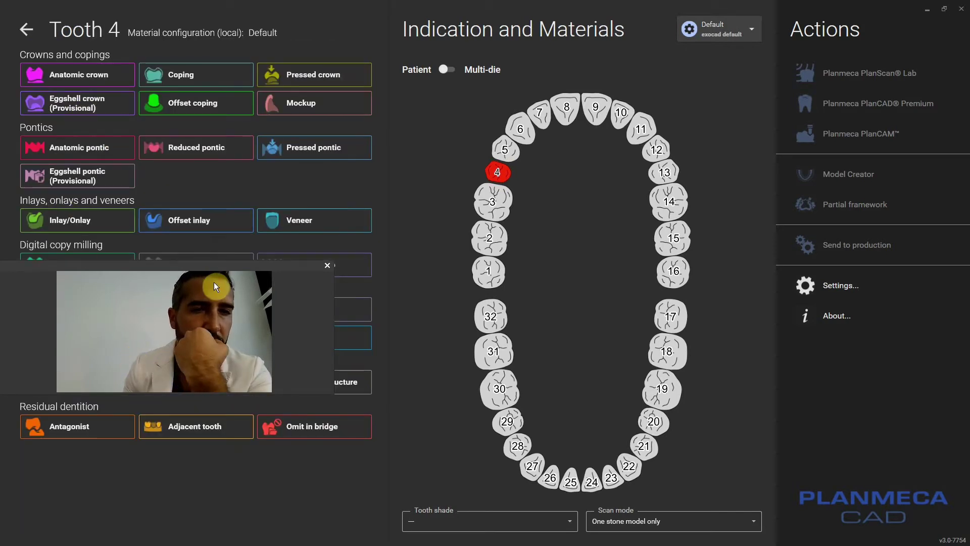
{"action": "left_click_drag", "start_coordinate": [227, 279], "coordinate": [243, 441]}
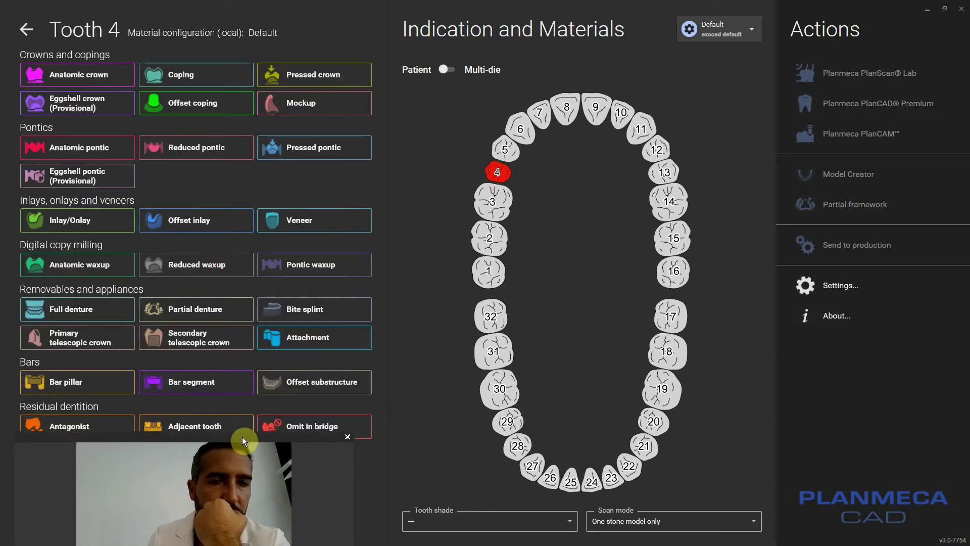
{"action": "left_click", "coordinate": [303, 309]}
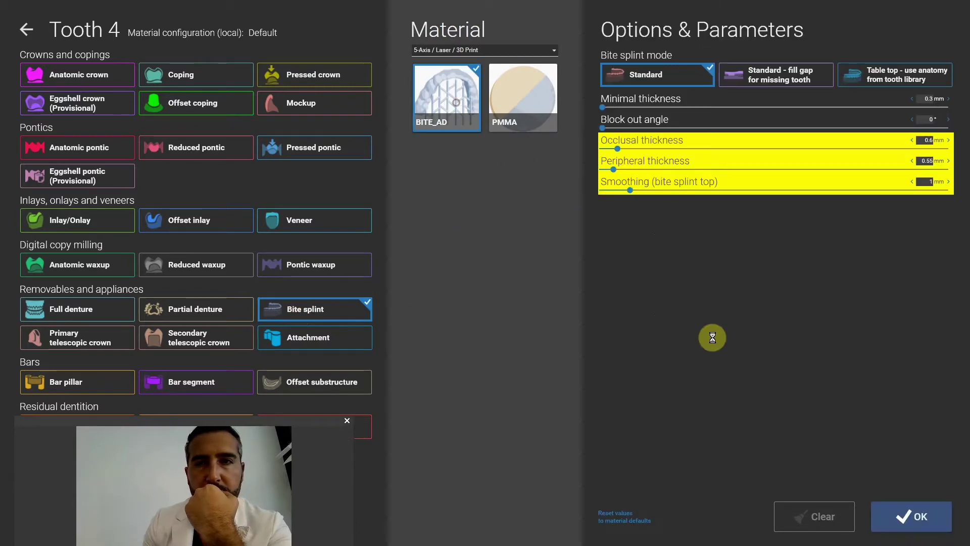
{"action": "left_click", "coordinate": [916, 515]}
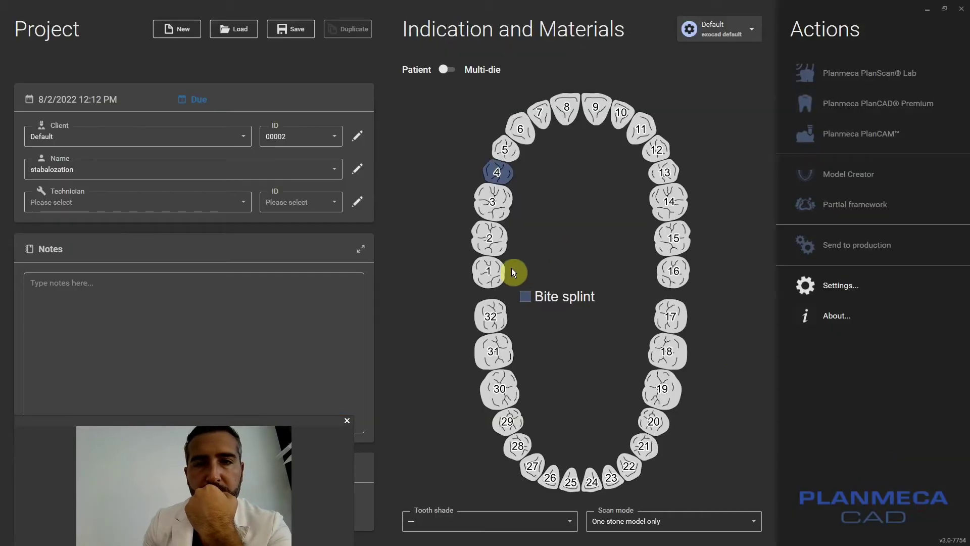
{"action": "left_click", "coordinate": [508, 394]}
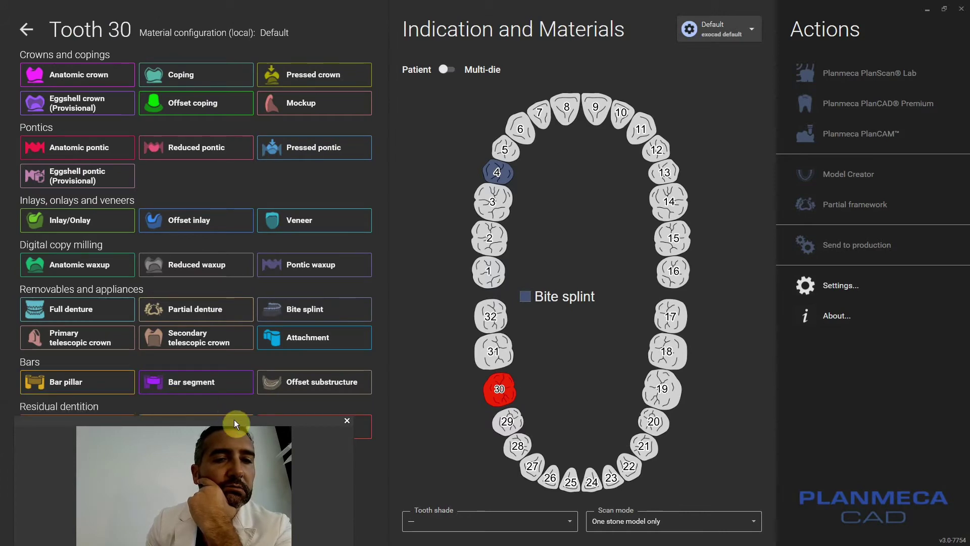
{"action": "left_click", "coordinate": [97, 426]}
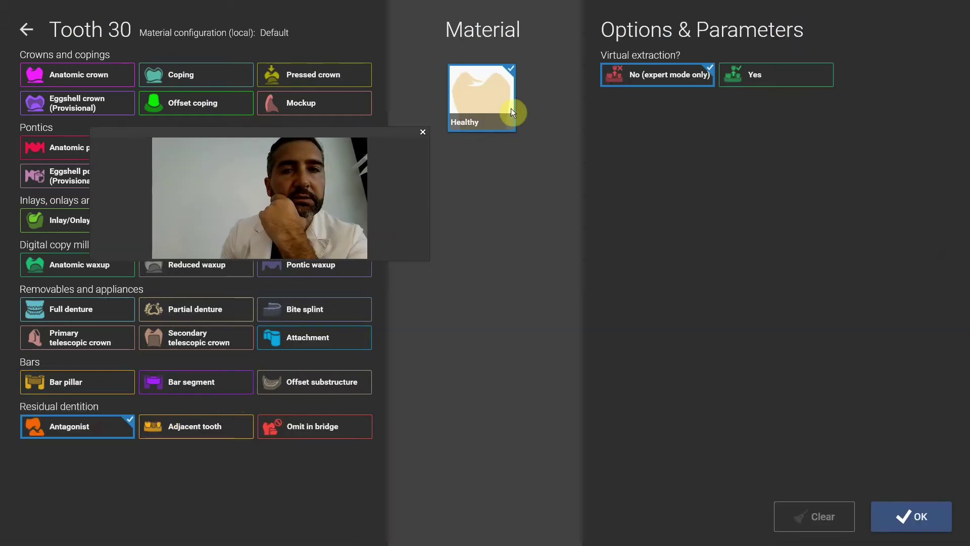
{"action": "left_click", "coordinate": [901, 518]}
Choose Digital impression scan mode and save the new project
{"action": "left_click", "coordinate": [718, 525]}
{"action": "scroll", "coordinate": [692, 492], "scroll_direction": "down", "scroll_amount": 3}
{"action": "left_click", "coordinate": [670, 482]}
{"action": "left_click", "coordinate": [297, 43]}
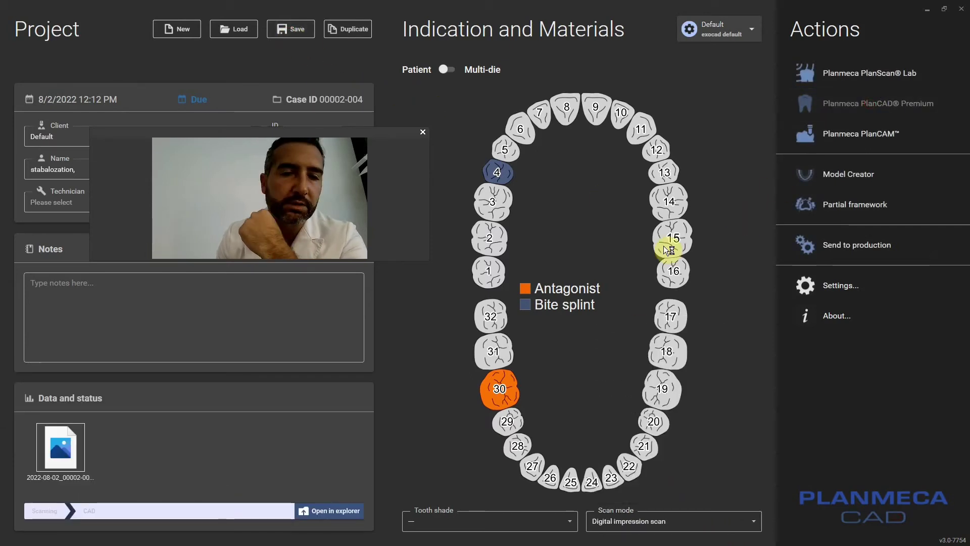
{"action": "left_click_drag", "start_coordinate": [352, 135], "coordinate": [277, 99]}
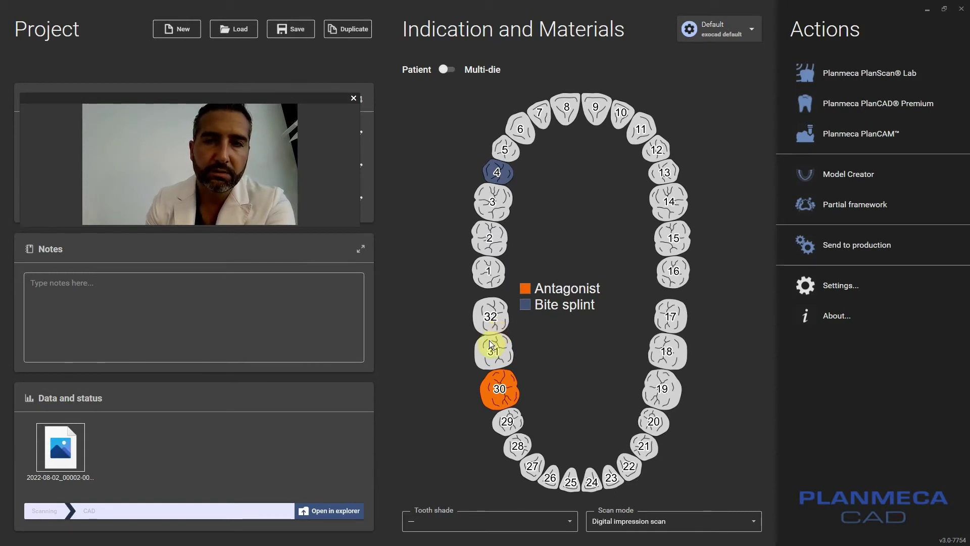
Load the upper and lower scans from Desktop\stabalization splint into PlanCAD Premium
{"action": "left_click", "coordinate": [882, 101]}
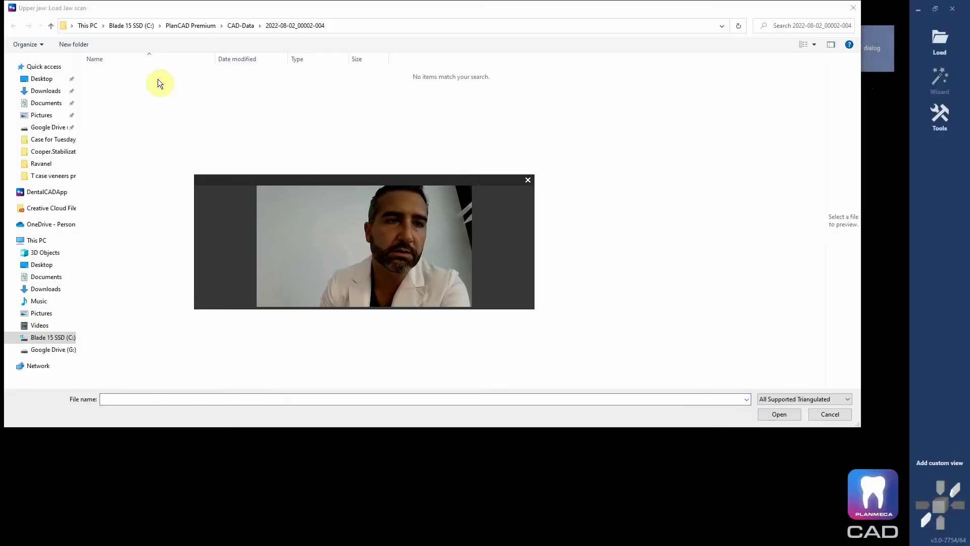
{"action": "left_click", "coordinate": [44, 79]}
{"action": "double_click", "coordinate": [600, 82]}
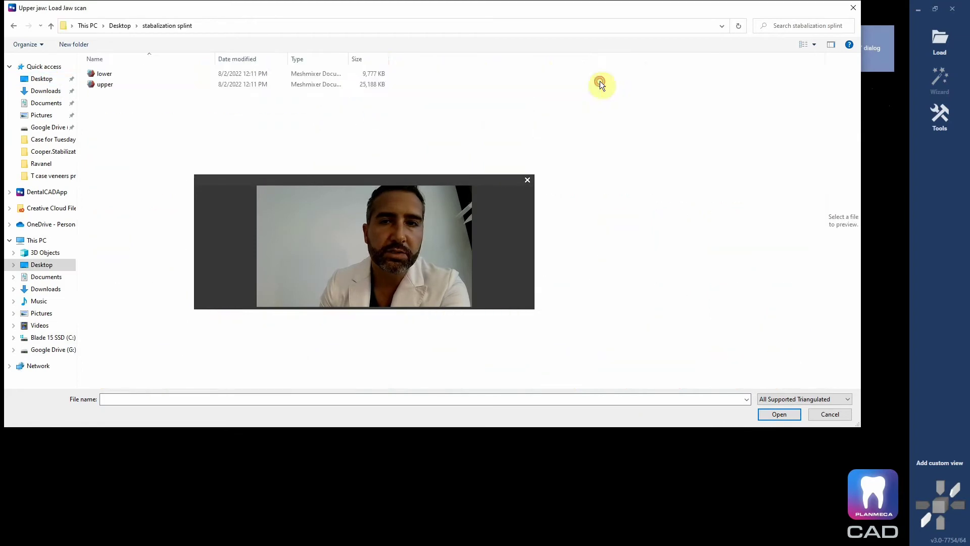
{"action": "double_click", "coordinate": [111, 86]}
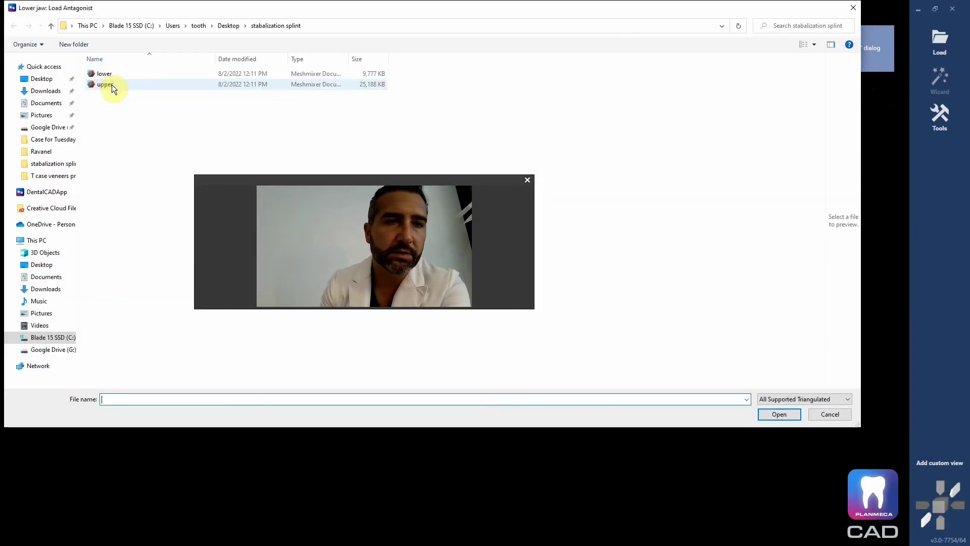
{"action": "double_click", "coordinate": [111, 76]}
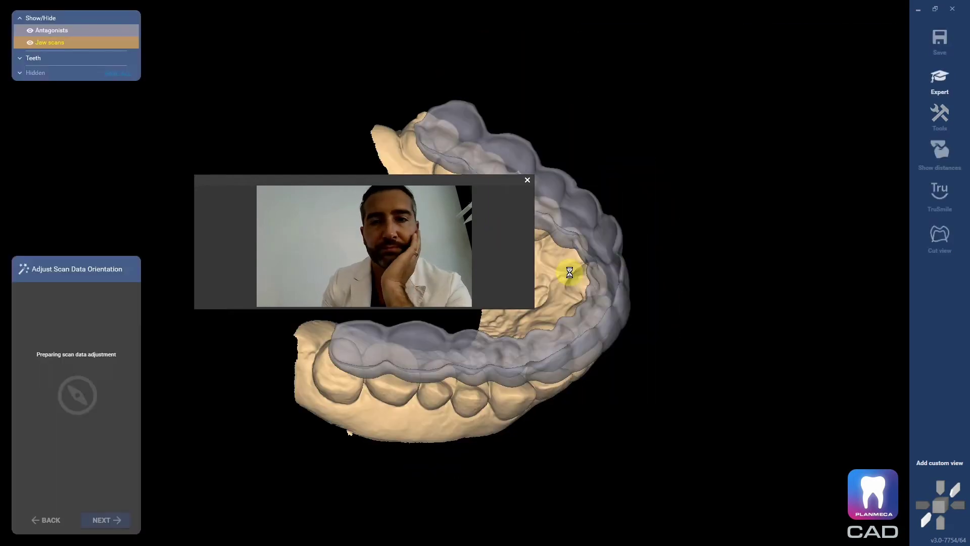
Rotate the scans to an occlusal view and advance past orientation and data editing
{"action": "right_click_drag", "start_coordinate": [614, 290], "coordinate": [612, 288]}
{"action": "left_click_drag", "start_coordinate": [455, 187], "coordinate": [783, 6]}
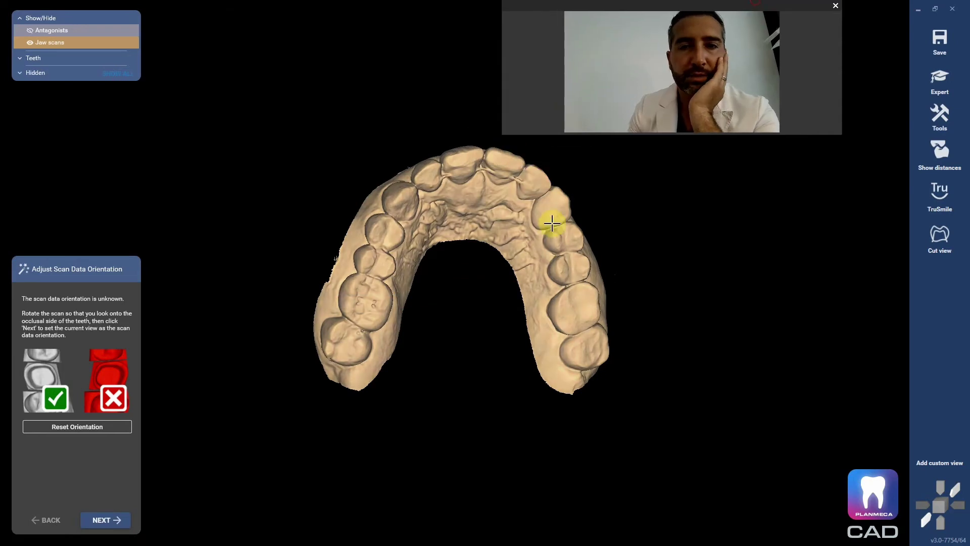
{"action": "left_click", "coordinate": [101, 520]}
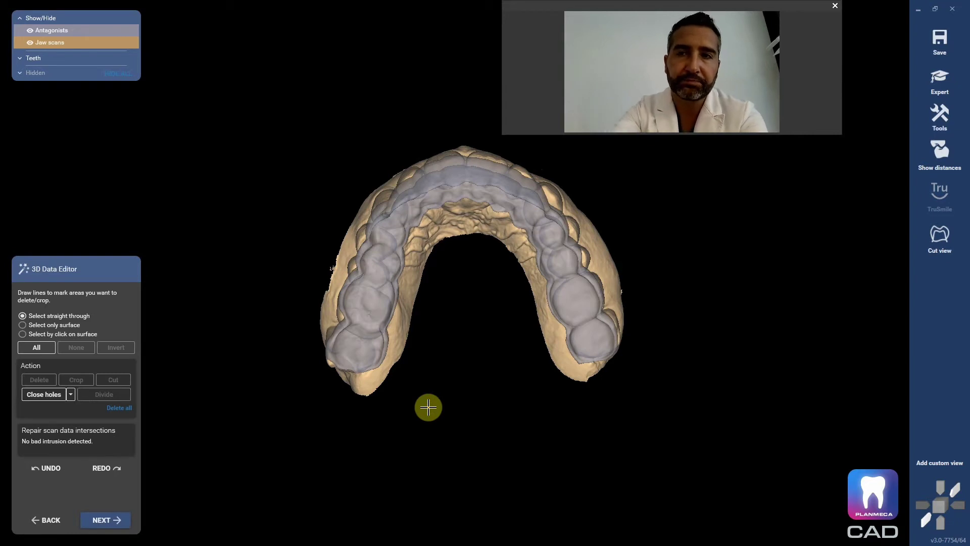
{"action": "left_click", "coordinate": [103, 523]}
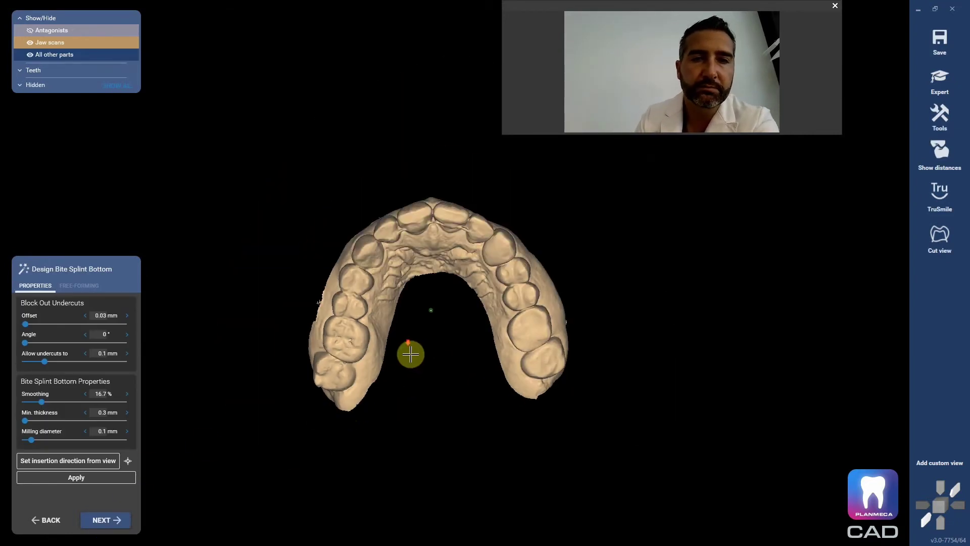
Tilt the insertion direction, apply the bite splint bottom with 0.03 mm block-out, and inspect it
{"action": "left_click_drag", "start_coordinate": [417, 350], "coordinate": [431, 318]}
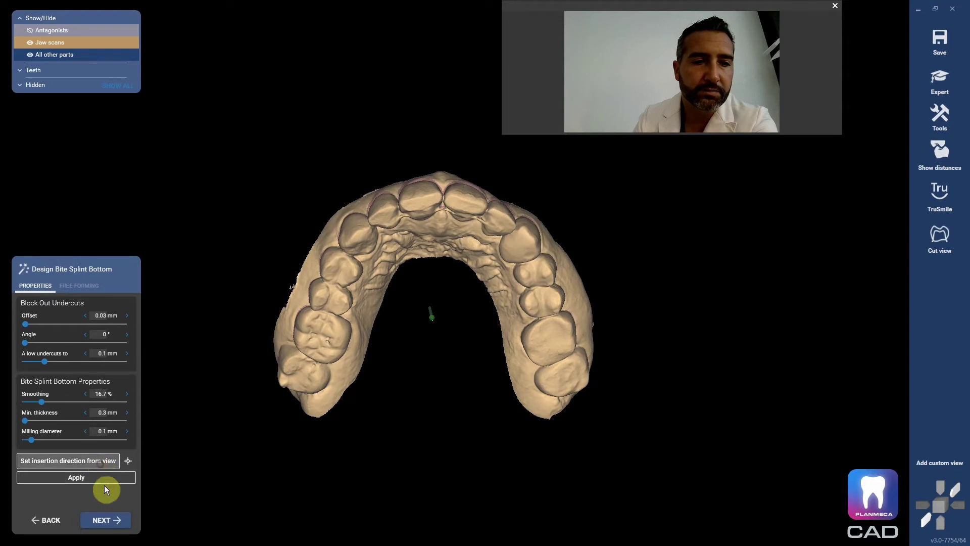
{"action": "left_click", "coordinate": [114, 524]}
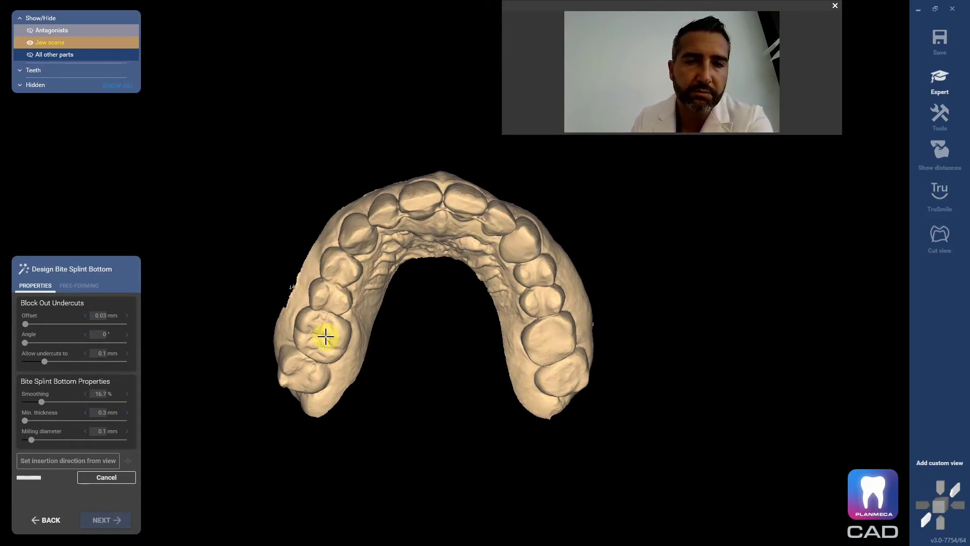
{"action": "scroll", "coordinate": [427, 215], "scroll_direction": "up", "scroll_amount": 3}
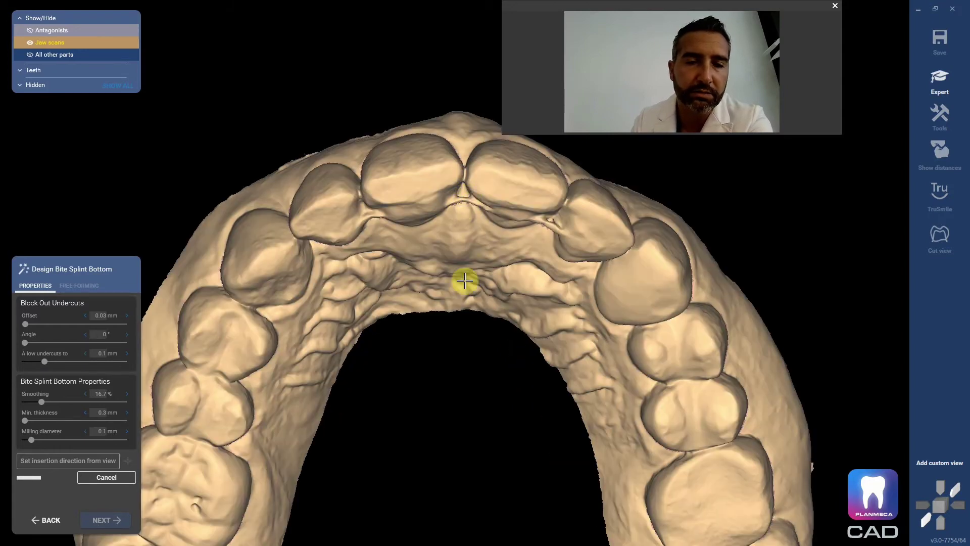
{"action": "scroll", "coordinate": [464, 280], "scroll_direction": "down", "scroll_amount": 5}
{"action": "right_click_drag", "start_coordinate": [455, 288], "coordinate": [493, 264]}
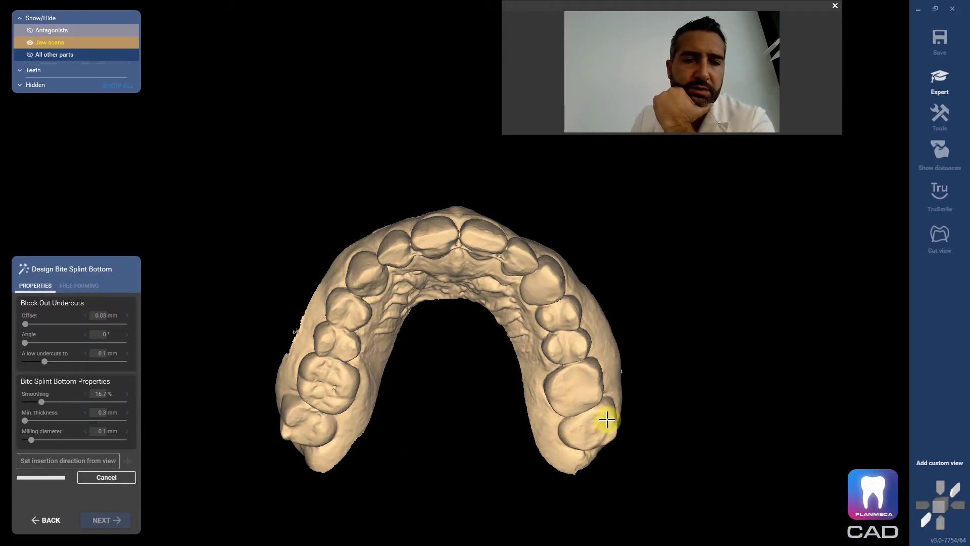
{"action": "right_click_drag", "start_coordinate": [607, 442], "coordinate": [518, 389]}
{"action": "scroll", "coordinate": [555, 379], "scroll_direction": "up", "scroll_amount": 5}
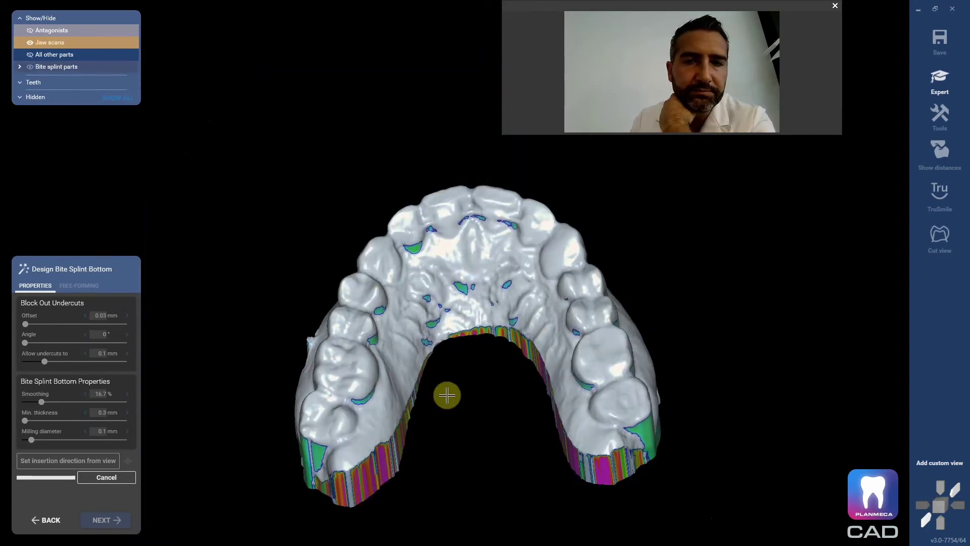
{"action": "scroll", "coordinate": [439, 382], "scroll_direction": "up", "scroll_amount": 5}
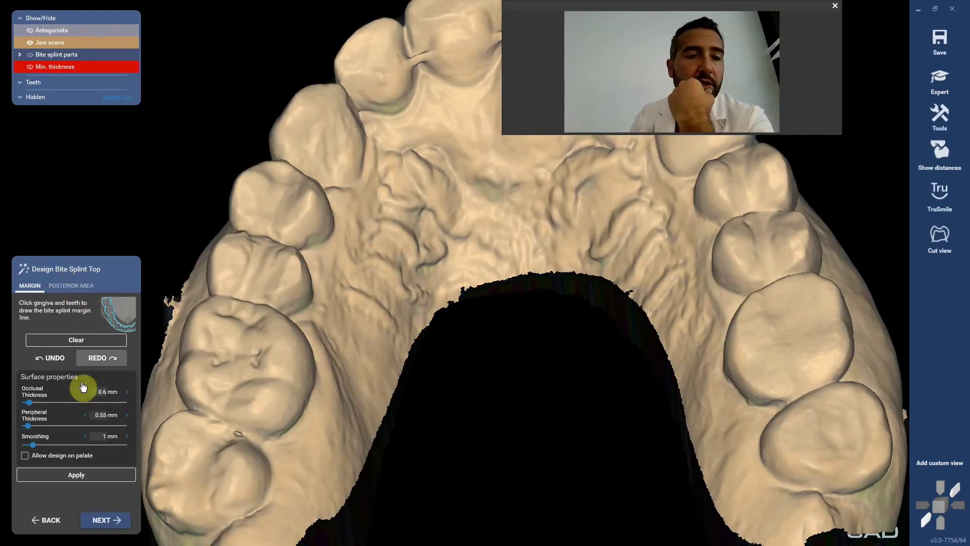
Return to the splint bottom and fill the front-teeth undercut patches with the Add/Remove brush
{"action": "left_click", "coordinate": [62, 475]}
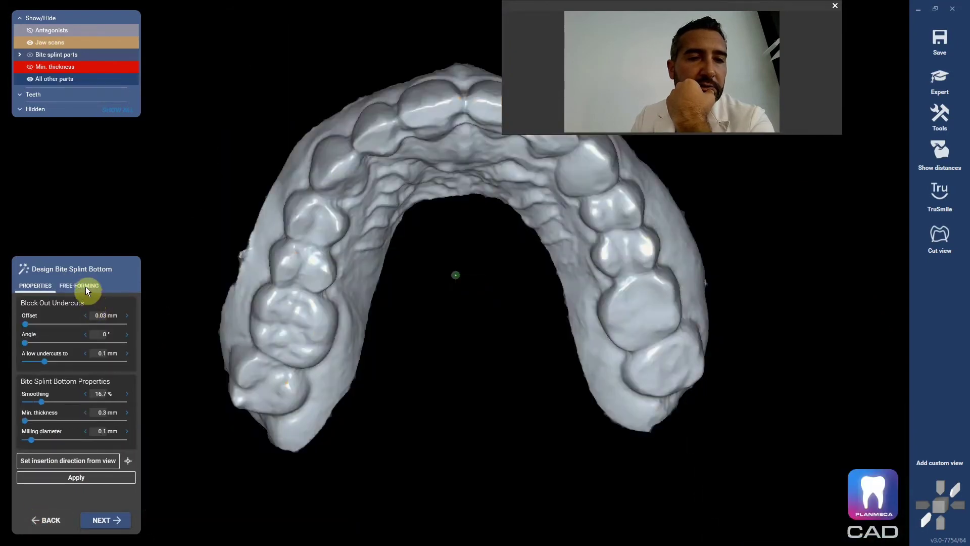
{"action": "left_click", "coordinate": [85, 286]}
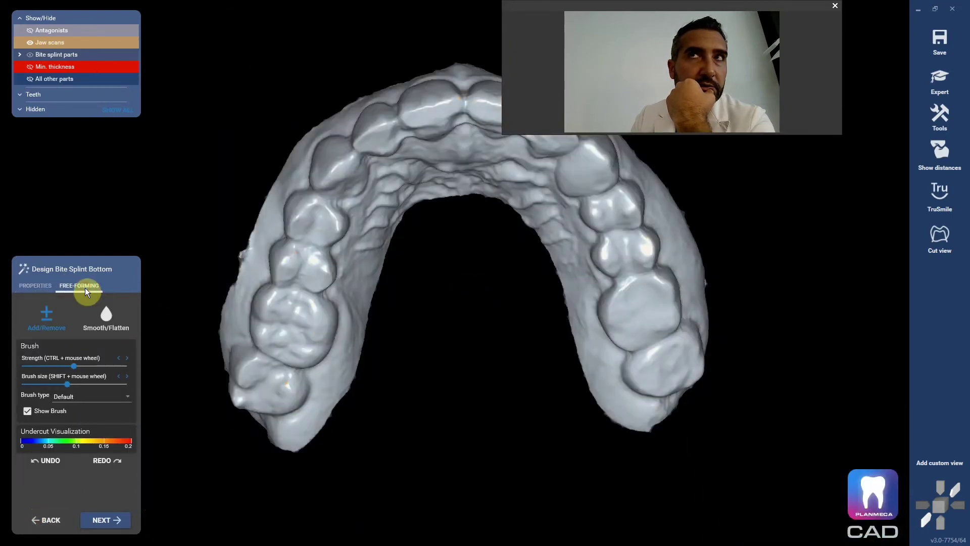
{"action": "left_click", "coordinate": [47, 317]}
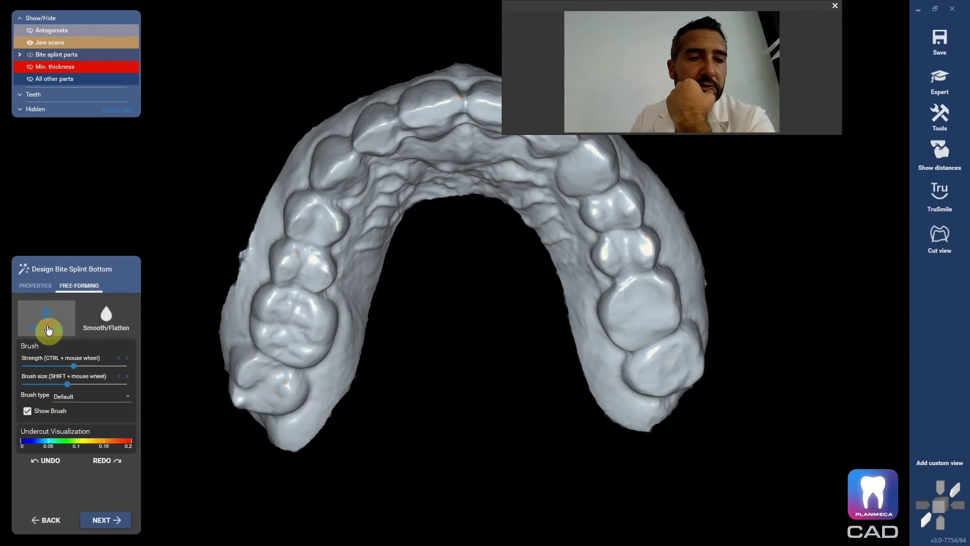
{"action": "scroll", "coordinate": [381, 228], "scroll_direction": "up", "scroll_amount": 5}
{"action": "mouse_move", "coordinate": [380, 229]}
{"action": "right_mouse_down"}
{"action": "mouse_move", "coordinate": [426, 336]}
{"action": "mouse_move", "coordinate": [489, 281]}
{"action": "mouse_move", "coordinate": [385, 334]}
{"action": "right_mouse_up"}
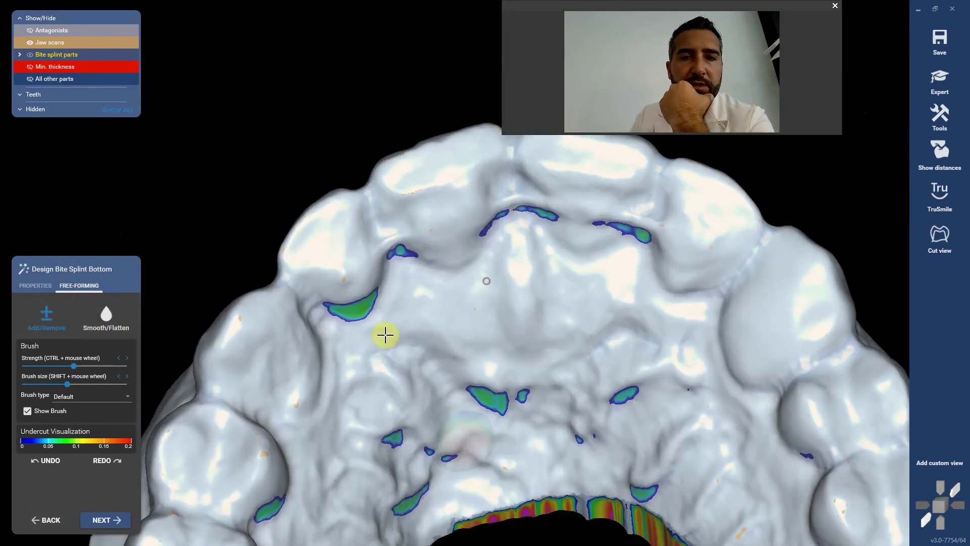
{"action": "mouse_move", "coordinate": [354, 312]}
{"action": "left_mouse_down"}
{"action": "mouse_move", "coordinate": [393, 254]}
{"action": "mouse_move", "coordinate": [505, 214]}
{"action": "mouse_move", "coordinate": [546, 218]}
{"action": "mouse_move", "coordinate": [494, 224]}
{"action": "mouse_move", "coordinate": [643, 237]}
{"action": "mouse_move", "coordinate": [506, 208]}
{"action": "mouse_move", "coordinate": [522, 247]}
{"action": "left_mouse_up"}
{"action": "scroll", "coordinate": [521, 246], "scroll_direction": "down", "scroll_amount": 5}
{"action": "right_click_drag", "start_coordinate": [541, 277], "coordinate": [167, 522]}
{"action": "left_click", "coordinate": [126, 520]}
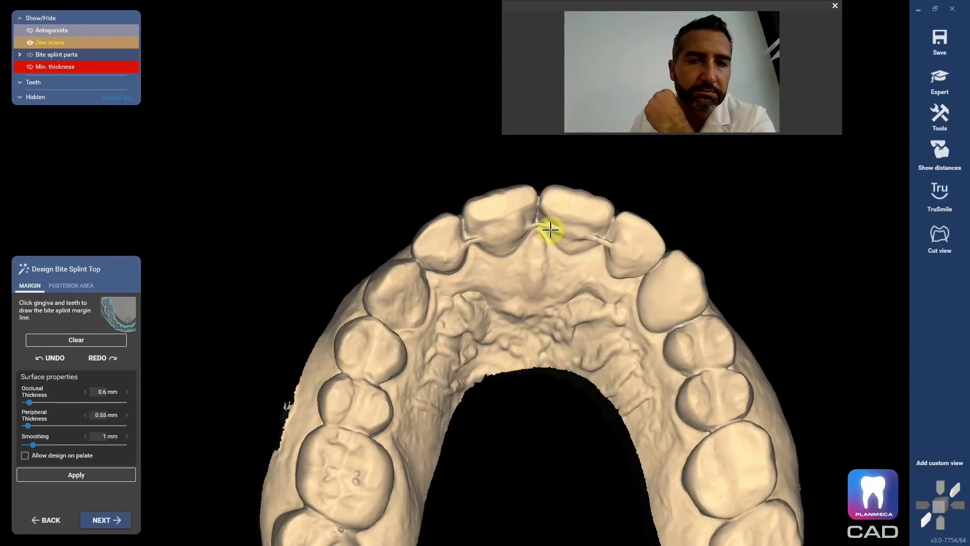
Try to continue past the margin step and dismiss the missing control points warning
{"action": "left_click", "coordinate": [116, 521]}
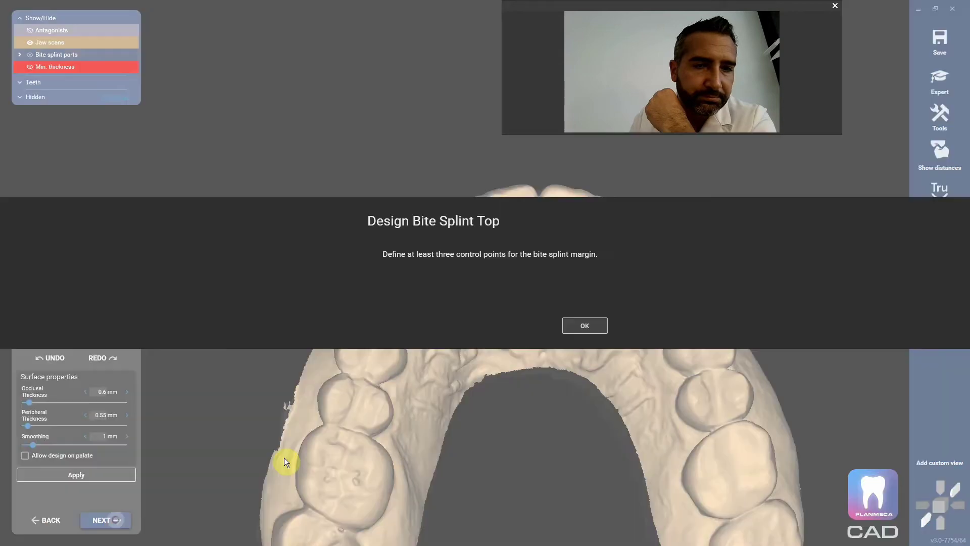
{"action": "left_click", "coordinate": [584, 326]}
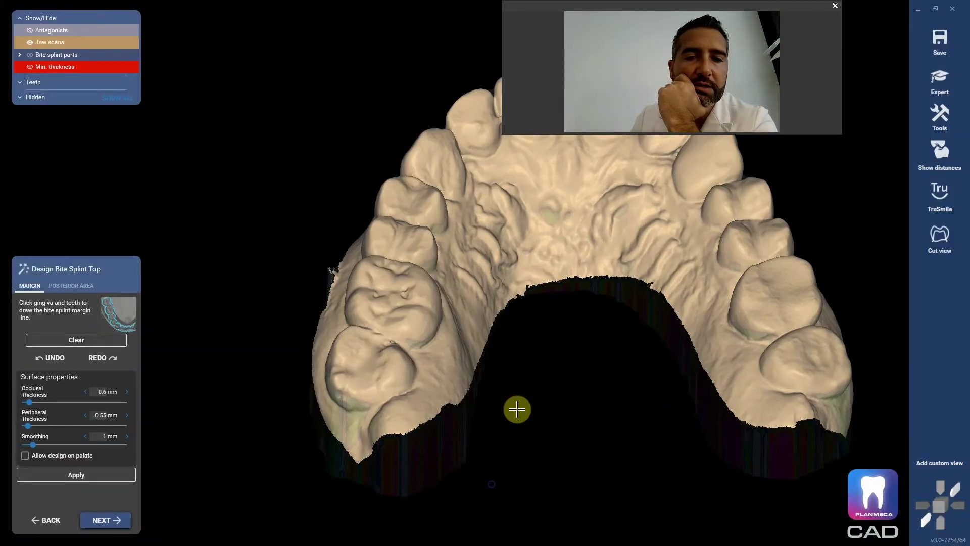
{"action": "right_click_drag", "start_coordinate": [521, 417], "coordinate": [426, 413]}
{"action": "scroll", "coordinate": [402, 429], "scroll_direction": "up", "scroll_amount": 5}
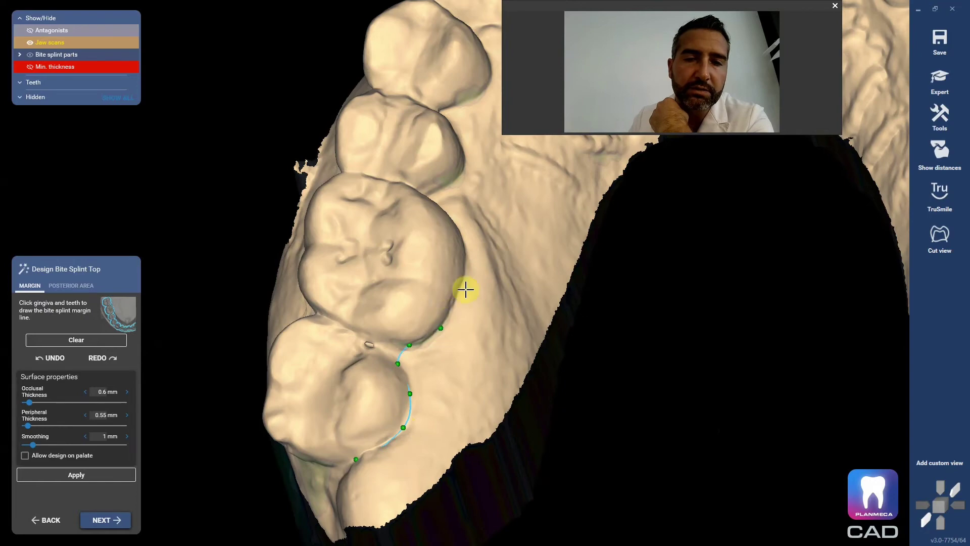
{"action": "scroll", "coordinate": [554, 459], "scroll_direction": "down", "scroll_amount": 3}
{"action": "scroll", "coordinate": [376, 393], "scroll_direction": "up", "scroll_amount": 3}
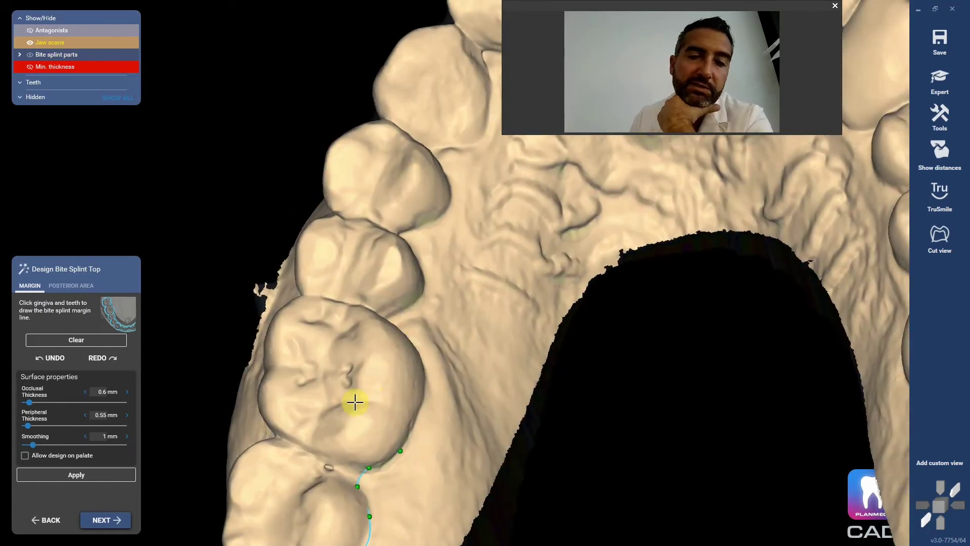
Orbit the upper arch to show the palate and right teeth, then undo the stray margin point
{"action": "right_click_drag", "start_coordinate": [420, 404], "coordinate": [512, 323]}
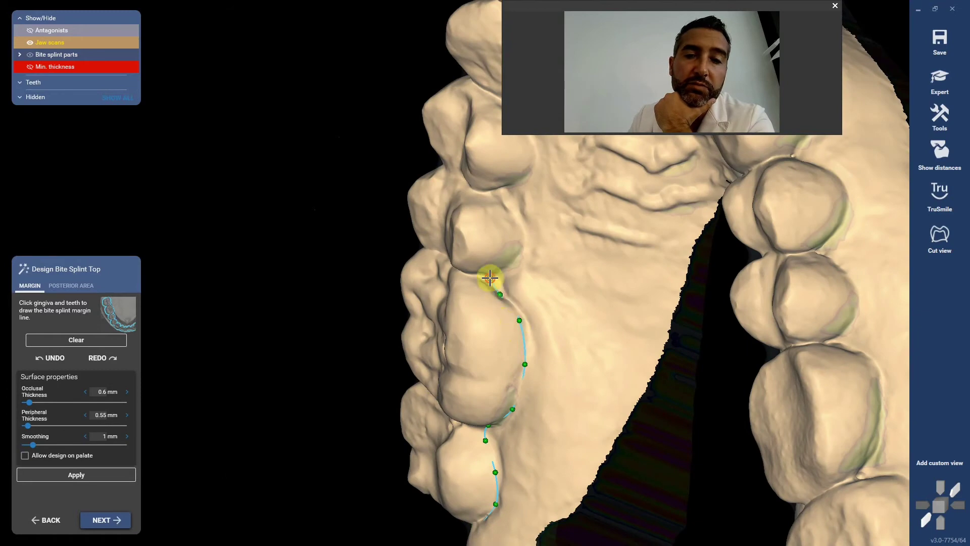
{"action": "right_click_drag", "start_coordinate": [493, 200], "coordinate": [469, 443]}
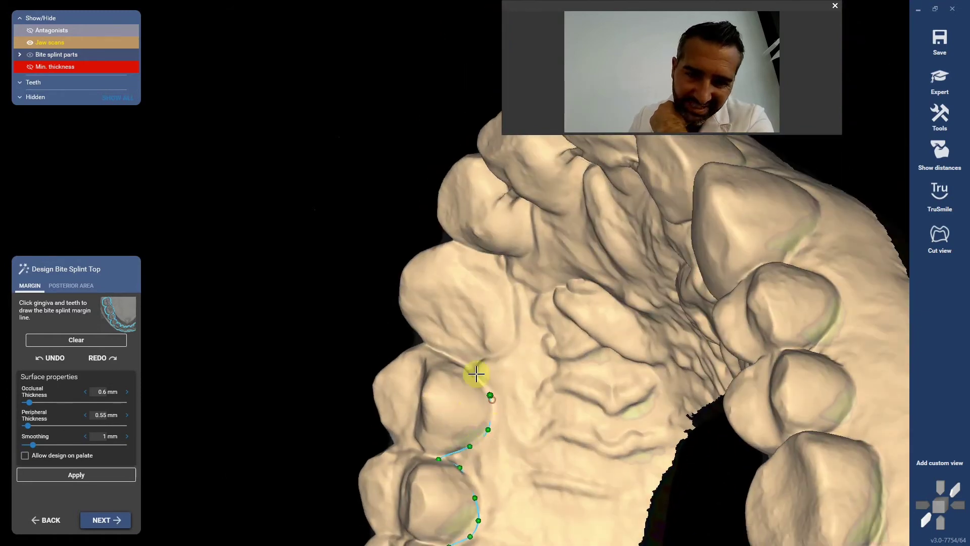
{"action": "right_click_drag", "start_coordinate": [618, 444], "coordinate": [559, 444]}
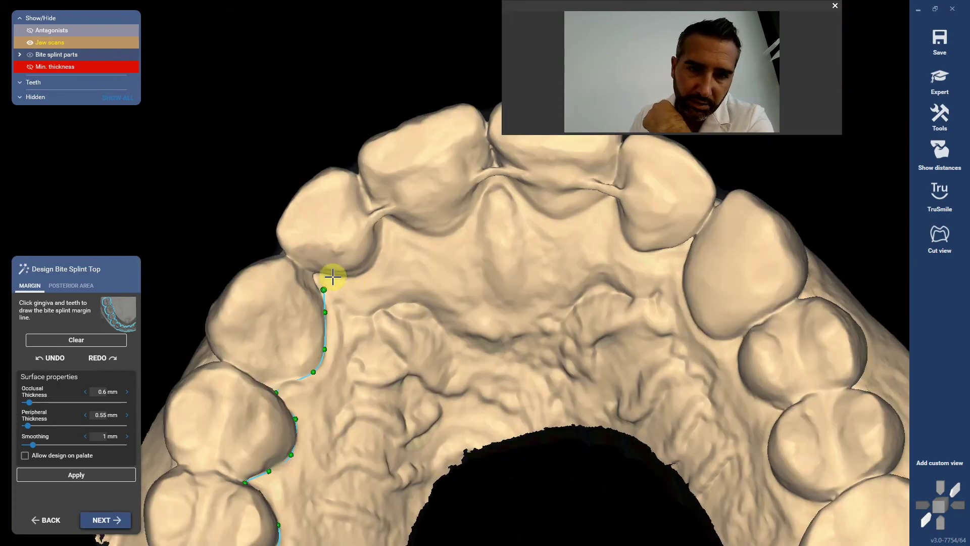
{"action": "right_click_drag", "start_coordinate": [333, 275], "coordinate": [341, 272]}
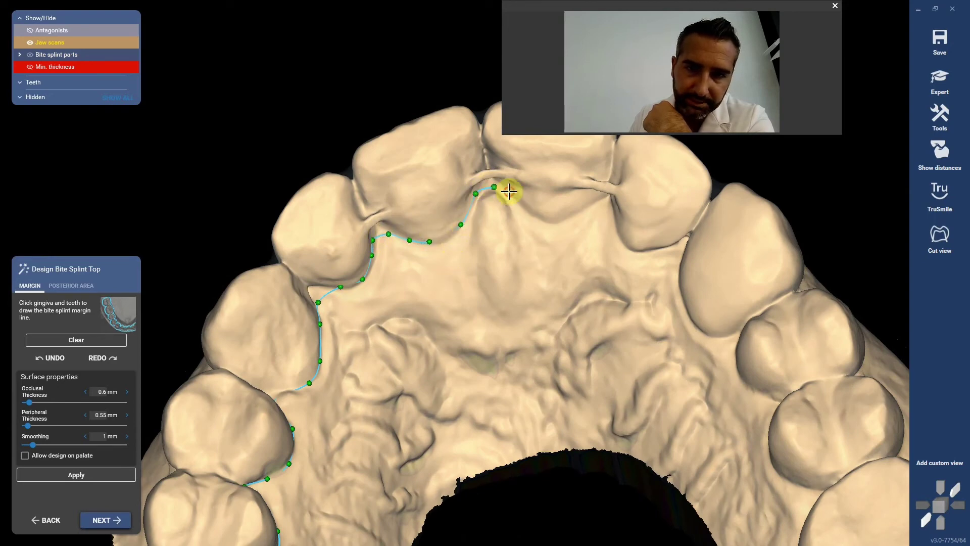
{"action": "right_click_drag", "start_coordinate": [611, 215], "coordinate": [601, 212]}
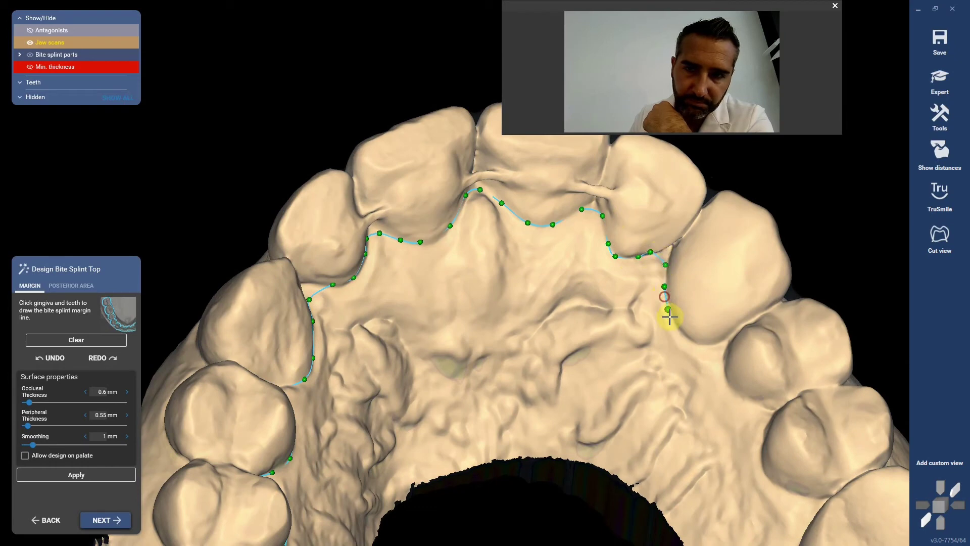
{"action": "right_click_drag", "start_coordinate": [773, 408], "coordinate": [535, 331]}
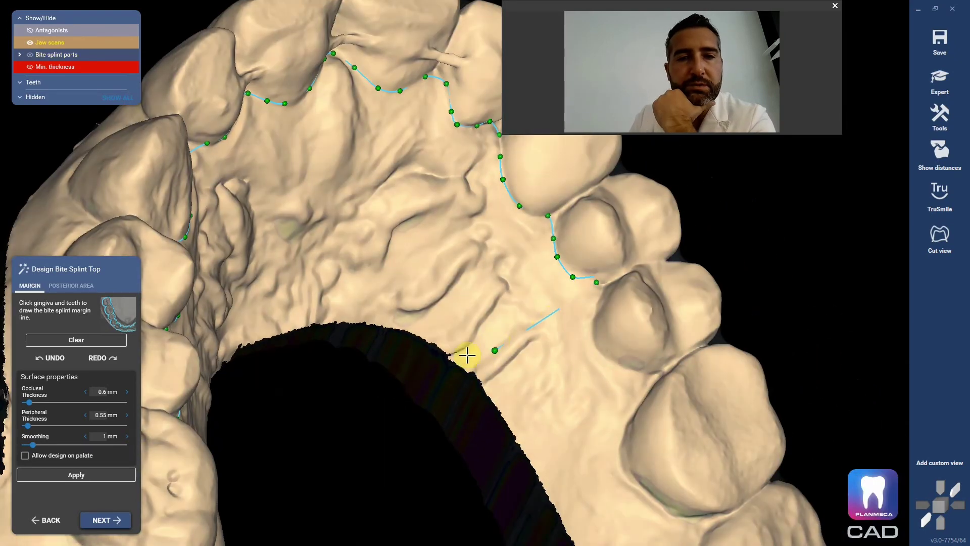
{"action": "left_click", "coordinate": [52, 357]}
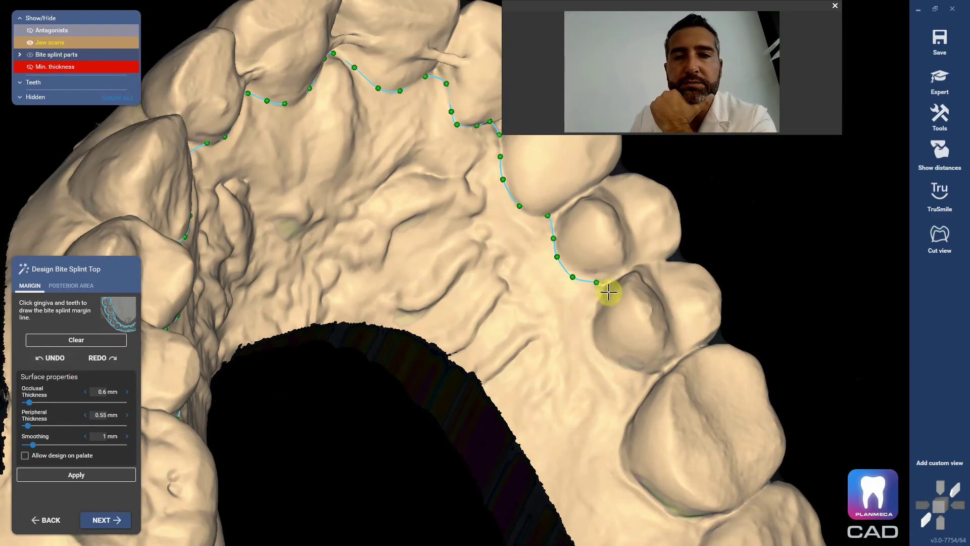
Turn and shift the model to follow the margin line from the right back teeth toward the front teeth
{"action": "right_click_drag", "start_coordinate": [646, 385], "coordinate": [586, 396]}
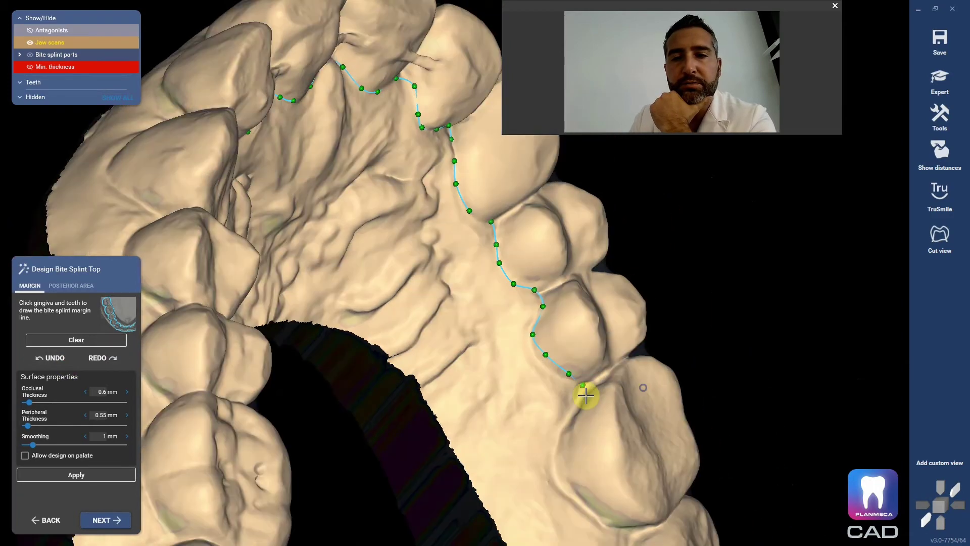
{"action": "scroll", "coordinate": [594, 478], "scroll_direction": "down", "scroll_amount": 3}
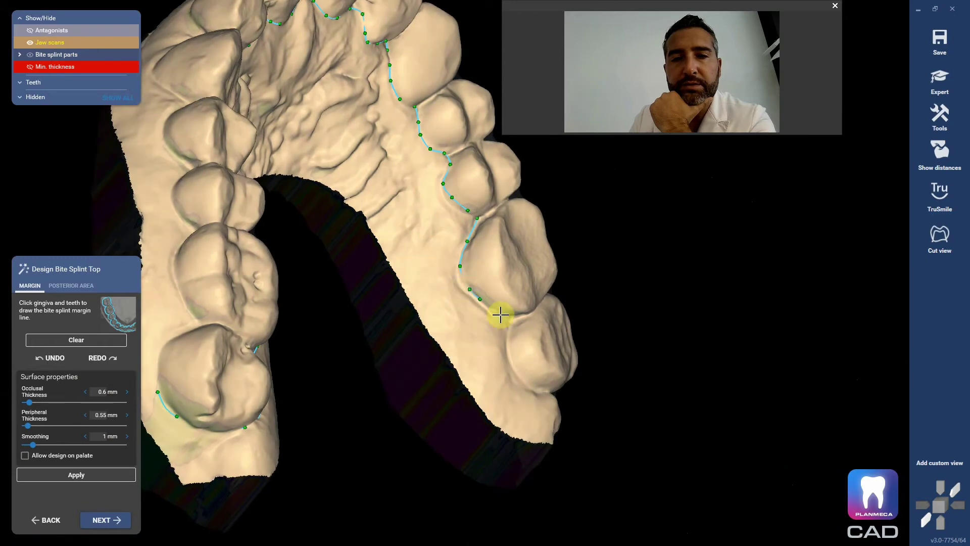
{"action": "right_click_drag", "start_coordinate": [524, 382], "coordinate": [537, 385]}
{"action": "scroll", "coordinate": [537, 385], "scroll_direction": "up", "scroll_amount": 2}
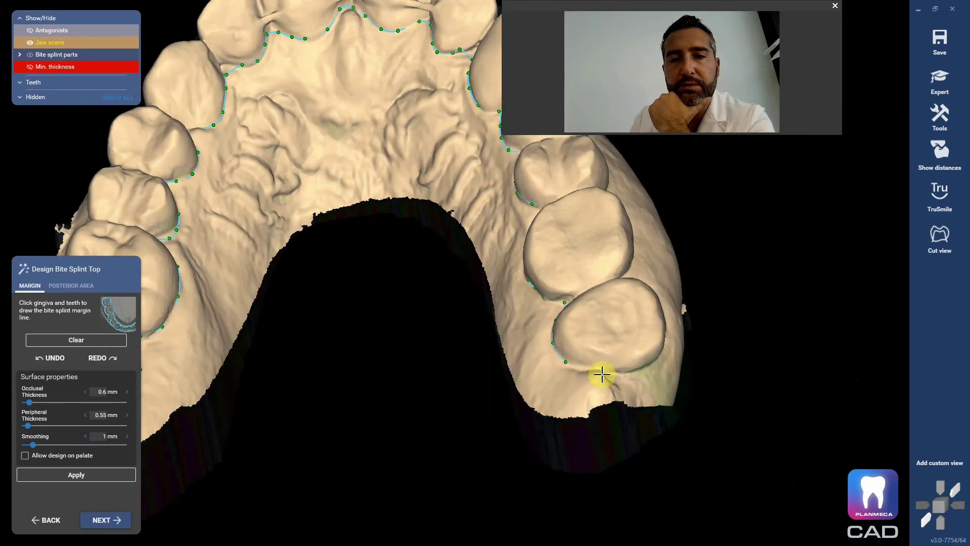
{"action": "right_click_drag", "start_coordinate": [633, 371], "coordinate": [516, 368]}
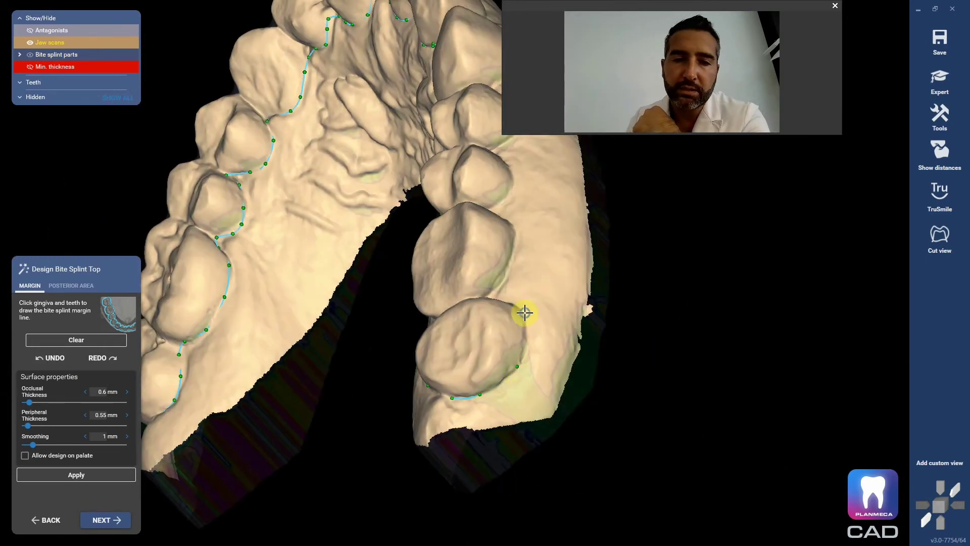
{"action": "right_click_drag", "start_coordinate": [525, 313], "coordinate": [449, 399]}
{"action": "scroll", "coordinate": [450, 407], "scroll_direction": "up", "scroll_amount": 2}
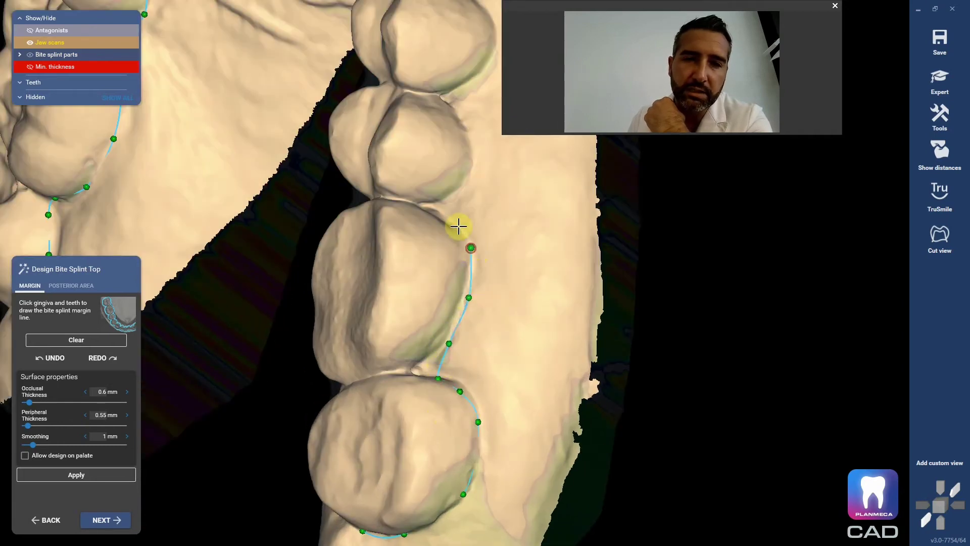
{"action": "right_click_drag", "start_coordinate": [457, 99], "coordinate": [409, 329]}
{"action": "right_click_drag", "start_coordinate": [427, 257], "coordinate": [372, 318]}
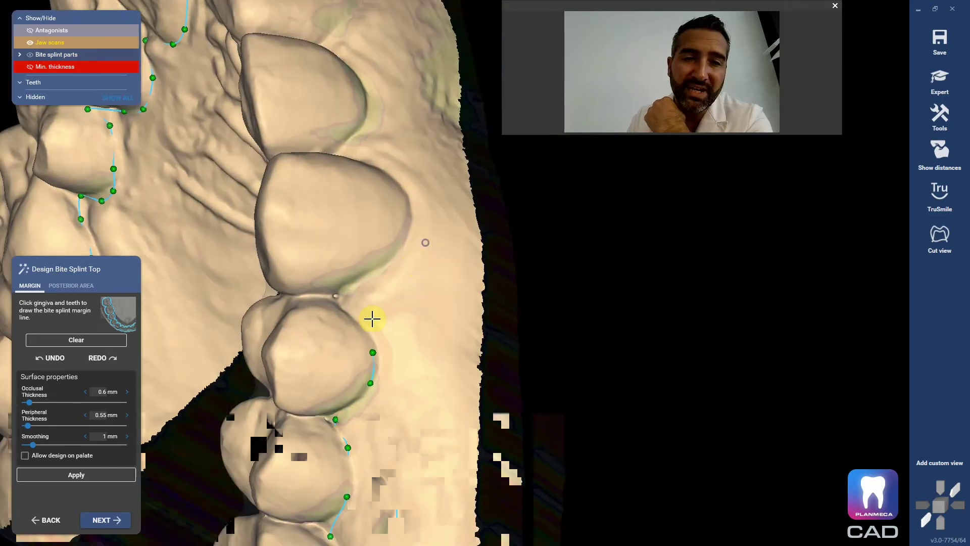
{"action": "right_click_drag", "start_coordinate": [405, 199], "coordinate": [344, 307]}
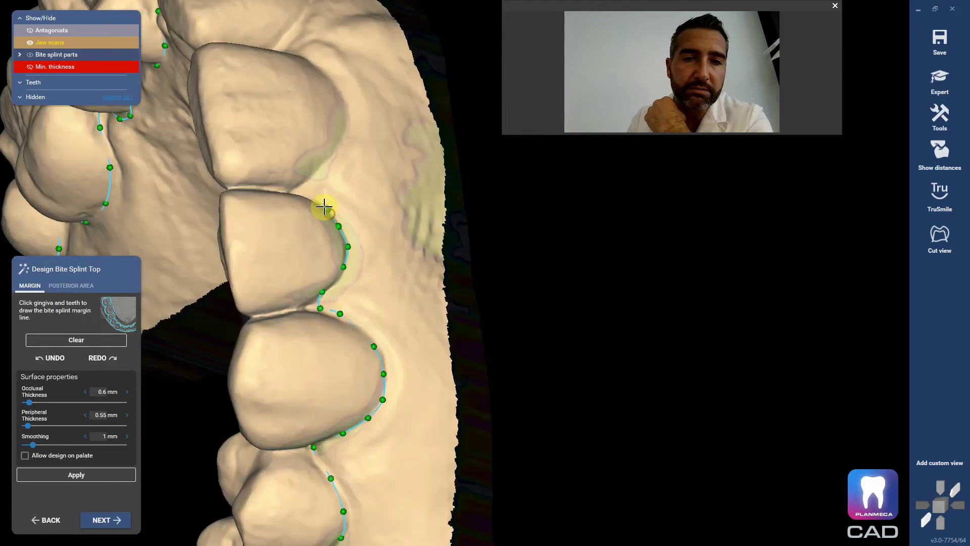
{"action": "right_click_drag", "start_coordinate": [324, 207], "coordinate": [278, 310]}
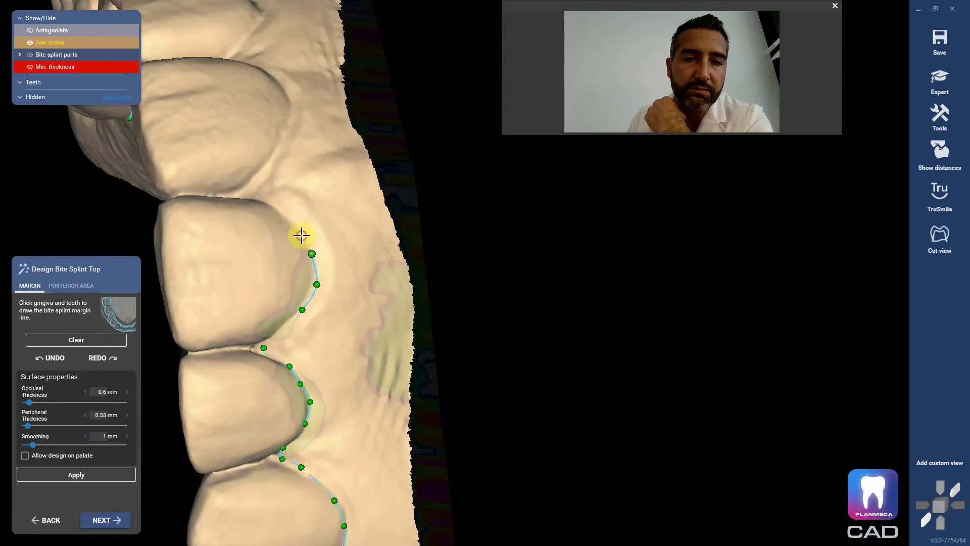
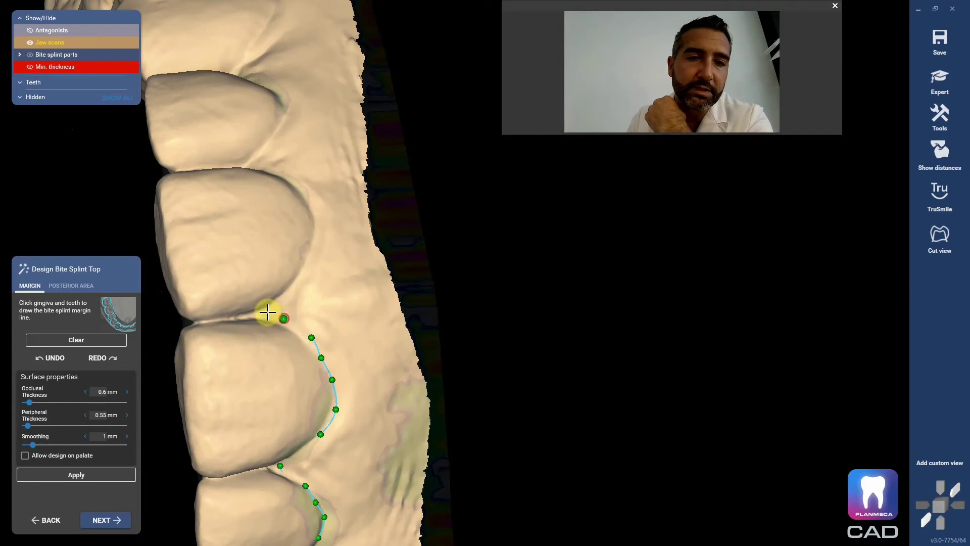
Add margin points along the premolars and last molar, then close the margin line to compute the splint
{"action": "right_click_drag", "start_coordinate": [316, 215], "coordinate": [338, 346]}
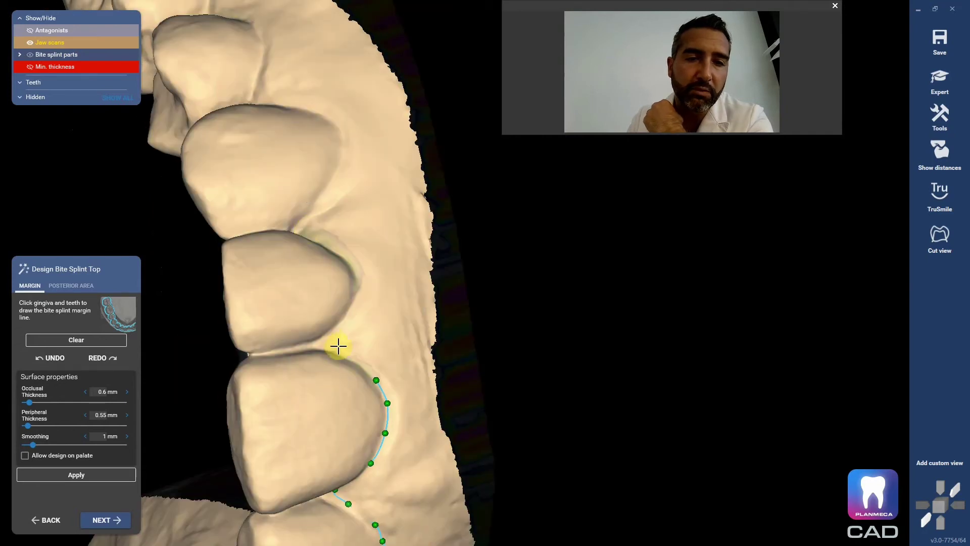
{"action": "left_click", "coordinate": [340, 242]}
{"action": "right_click_drag", "start_coordinate": [340, 242], "coordinate": [305, 315]}
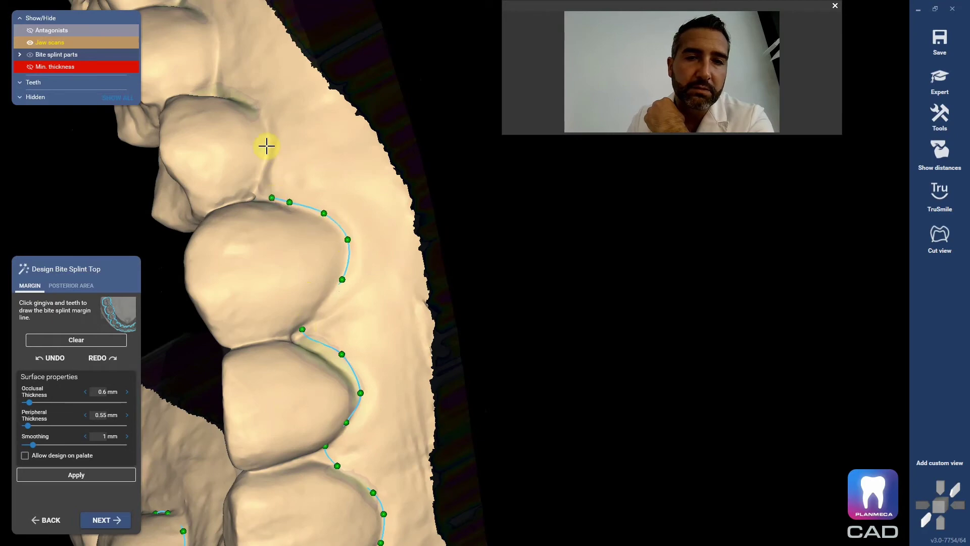
{"action": "right_click_drag", "start_coordinate": [258, 114], "coordinate": [298, 183]}
{"action": "left_click", "coordinate": [282, 200]}
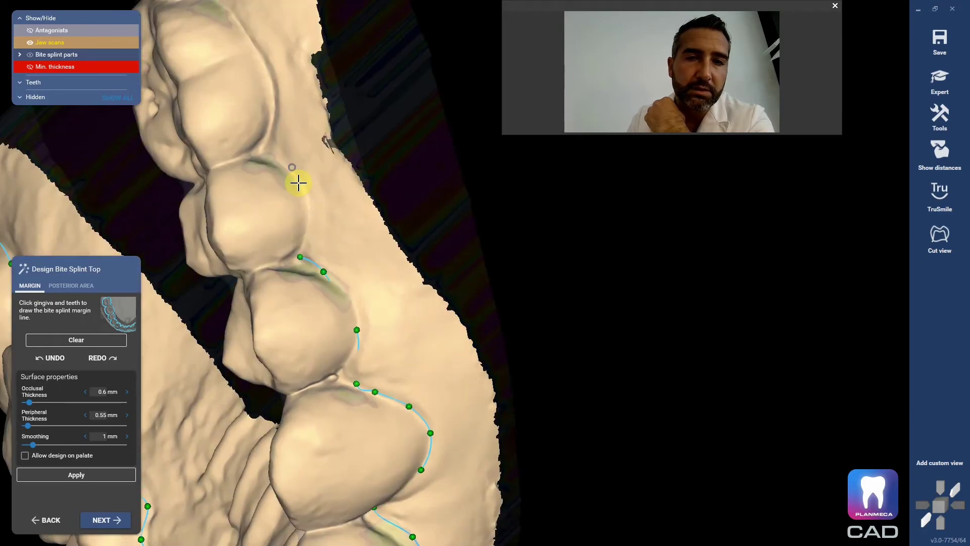
{"action": "right_click_drag", "start_coordinate": [281, 117], "coordinate": [341, 213]}
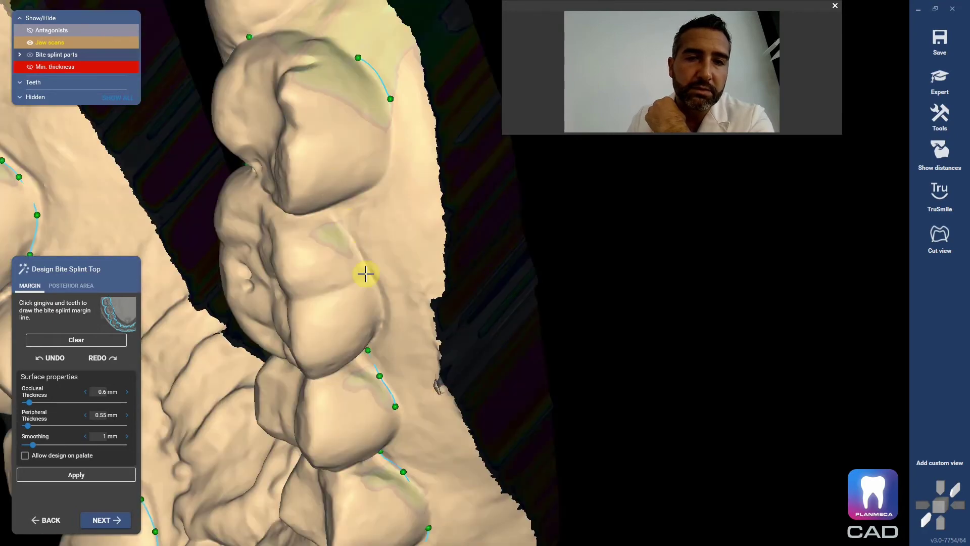
{"action": "left_click", "coordinate": [390, 102]}
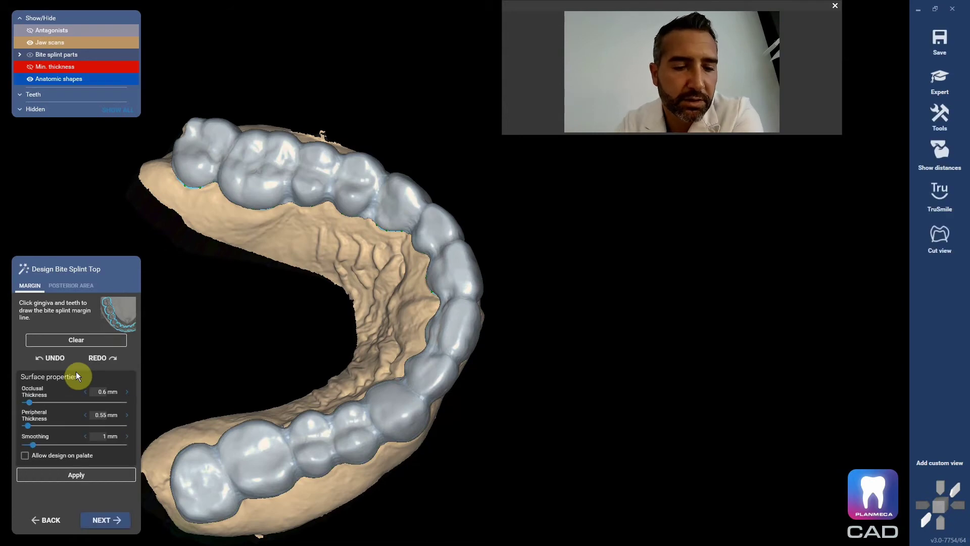
Orbit and zoom around the arch to inspect the new splint shell and molars
{"action": "right_click_drag", "start_coordinate": [522, 440], "coordinate": [461, 367]}
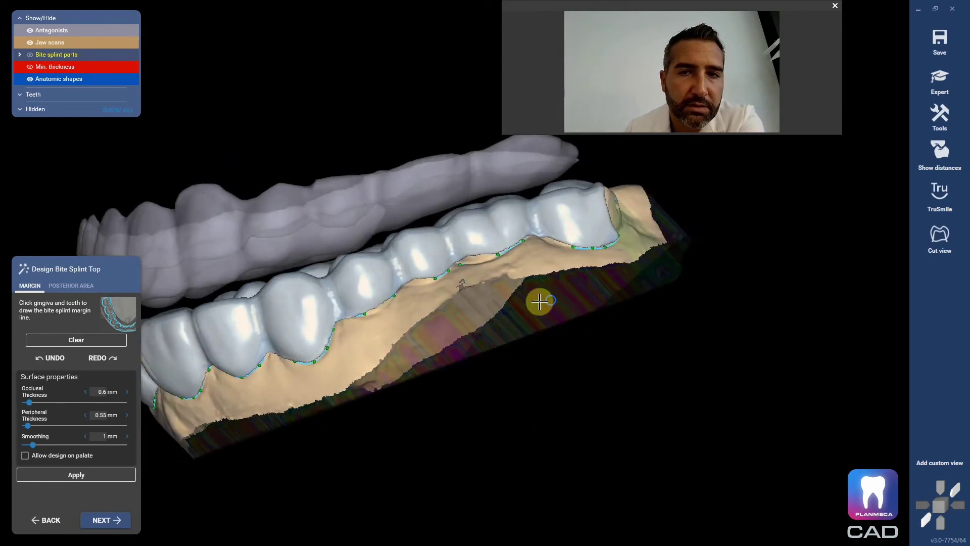
{"action": "scroll", "coordinate": [543, 296], "scroll_direction": "up", "scroll_amount": 5}
{"action": "right_click_drag", "start_coordinate": [488, 251], "coordinate": [489, 279]}
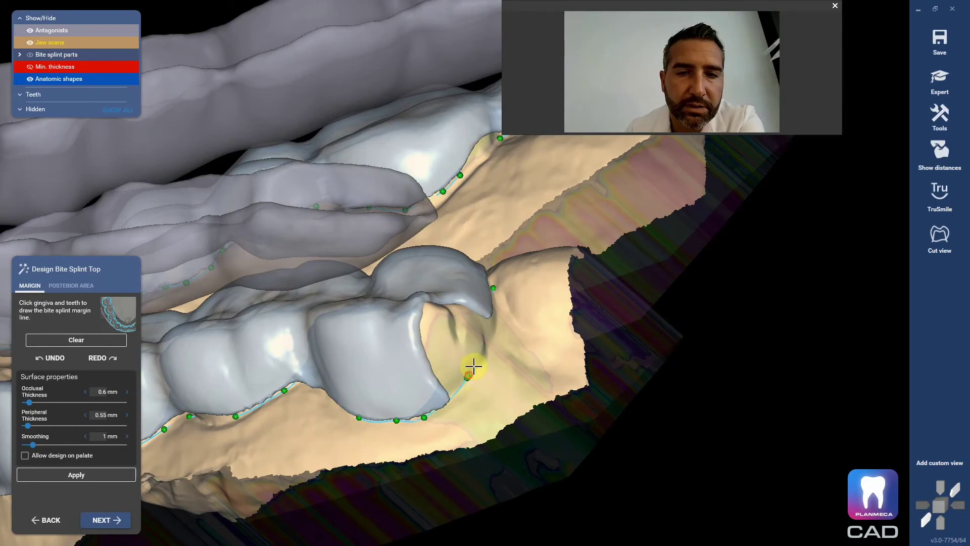
{"action": "right_click_drag", "start_coordinate": [474, 363], "coordinate": [366, 188]}
Add extra margin points around and behind the last upper molar
{"action": "left_click", "coordinate": [389, 181]}
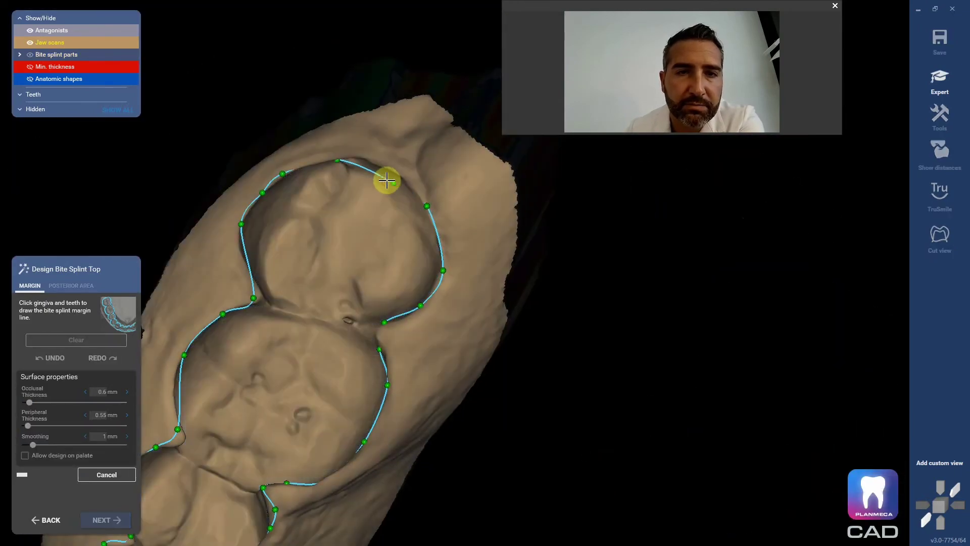
{"action": "scroll", "coordinate": [390, 182], "scroll_direction": "up", "scroll_amount": 2}
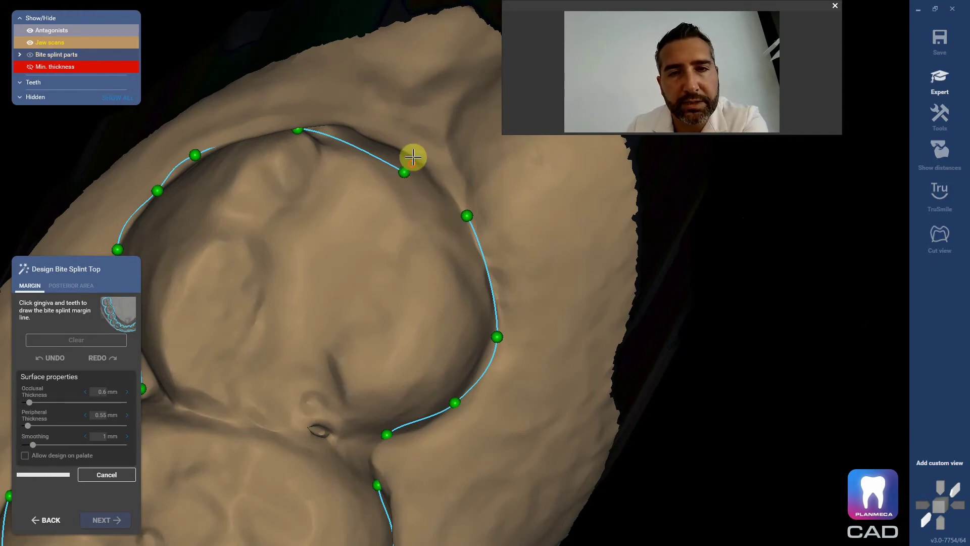
{"action": "scroll", "coordinate": [413, 157], "scroll_direction": "down", "scroll_amount": 3}
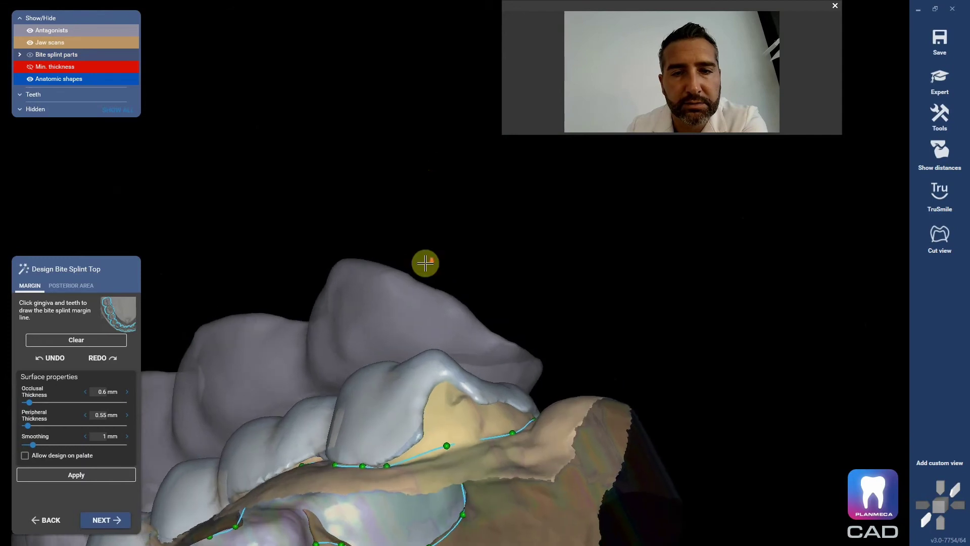
{"action": "right_click_drag", "start_coordinate": [452, 373], "coordinate": [446, 229]}
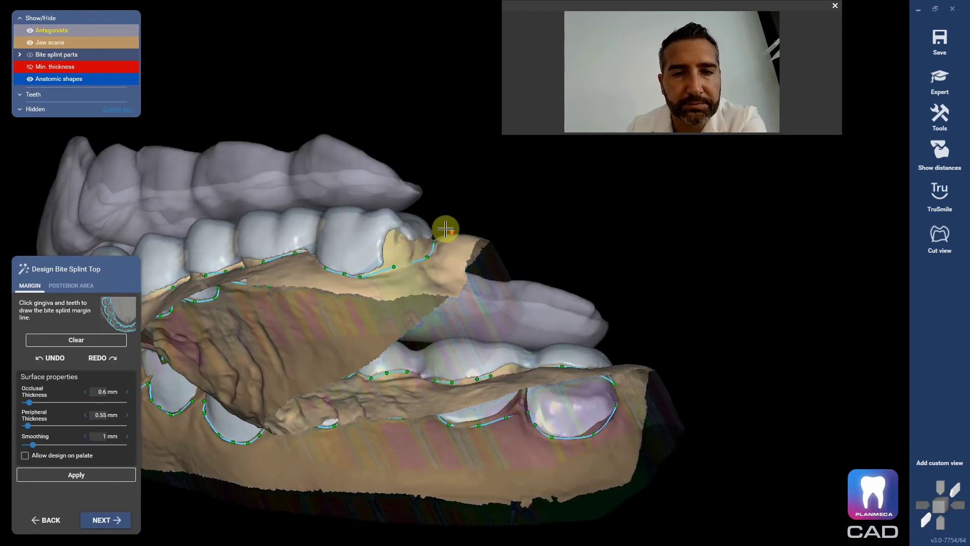
{"action": "scroll", "coordinate": [446, 229], "scroll_direction": "up", "scroll_amount": 2}
{"action": "left_click", "coordinate": [388, 291]}
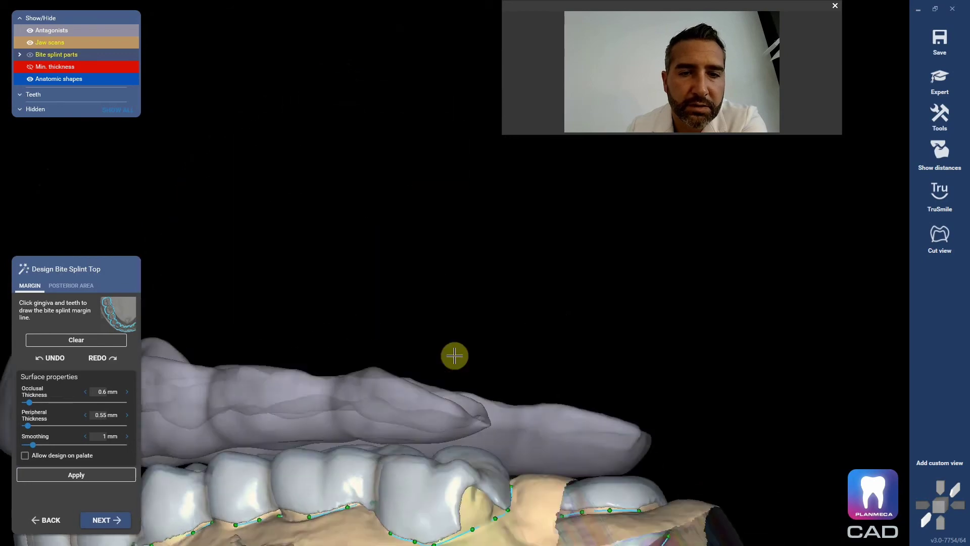
{"action": "scroll", "coordinate": [402, 422], "scroll_direction": "up", "scroll_amount": 3}
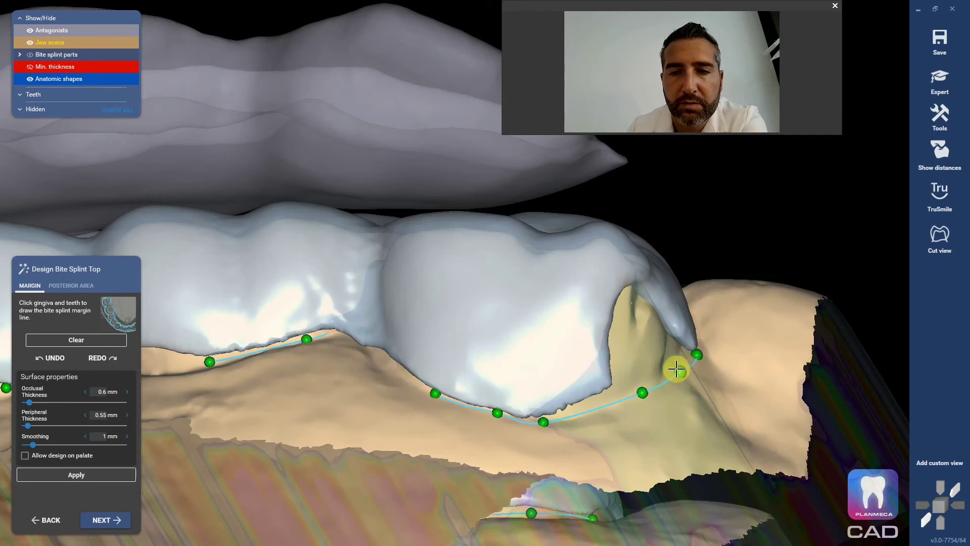
{"action": "scroll", "coordinate": [677, 369], "scroll_direction": "down", "scroll_amount": 3}
{"action": "left_click", "coordinate": [645, 392]}
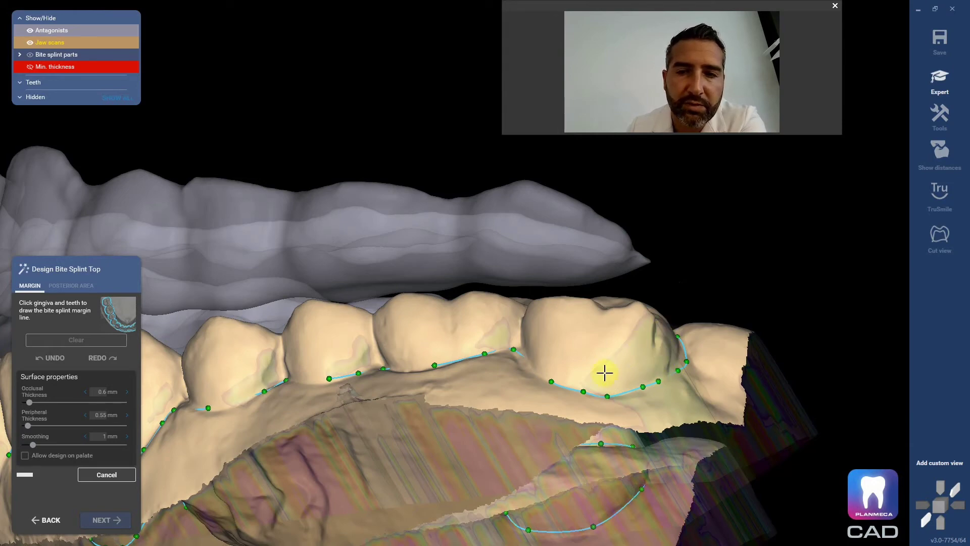
Drag a distal margin point lower on the gingiva and let the splint recompute
{"action": "scroll", "coordinate": [664, 360], "scroll_direction": "up", "scroll_amount": 3}
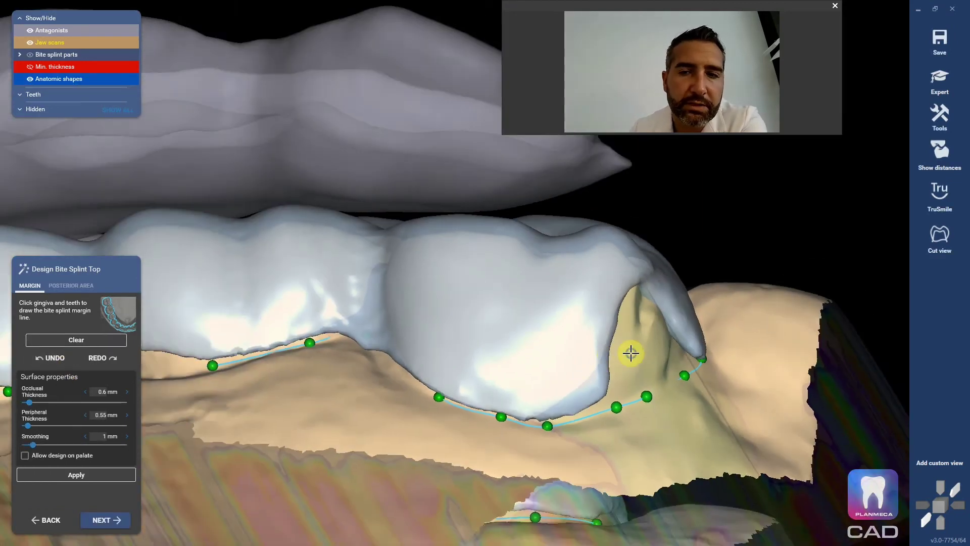
{"action": "right_click_drag", "start_coordinate": [631, 352], "coordinate": [588, 356]}
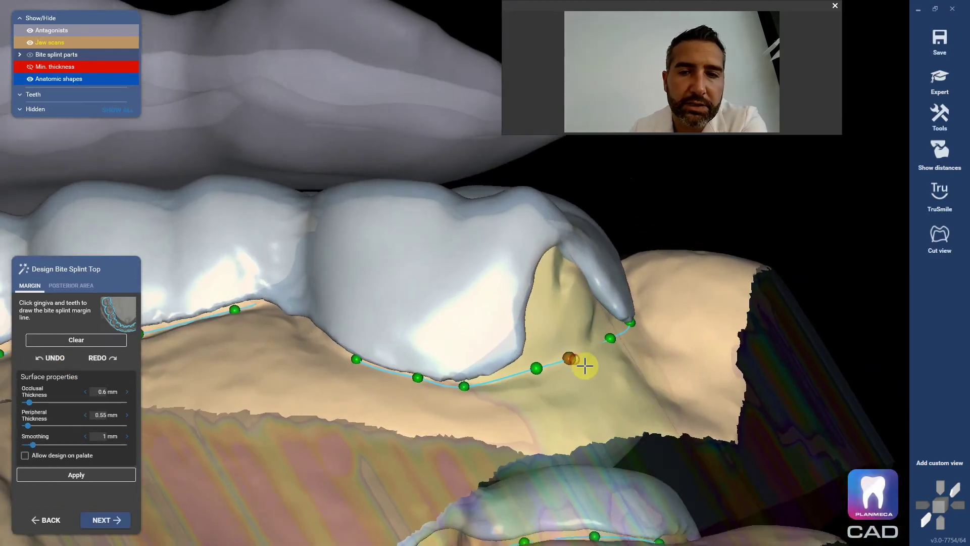
{"action": "left_click_drag", "start_coordinate": [584, 365], "coordinate": [584, 367]}
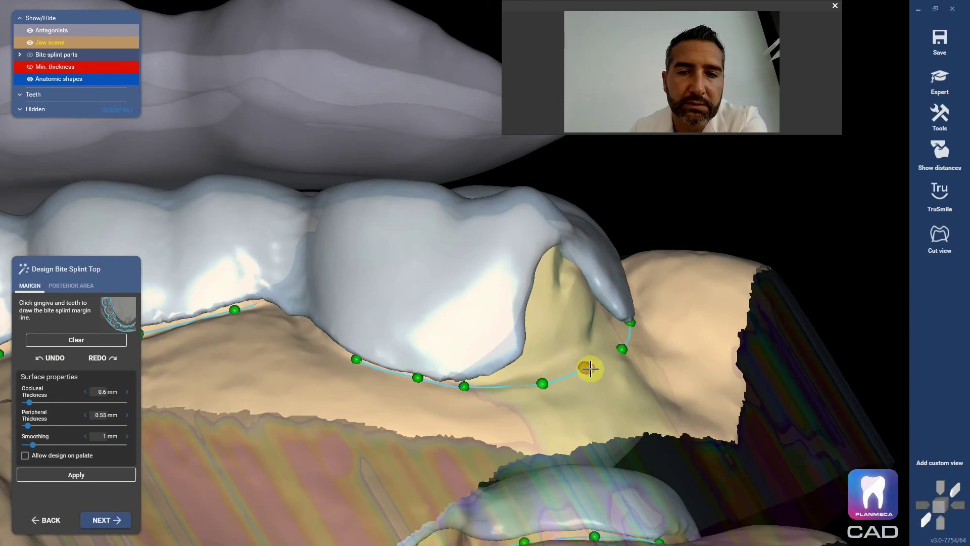
{"action": "left_click", "coordinate": [510, 398]}
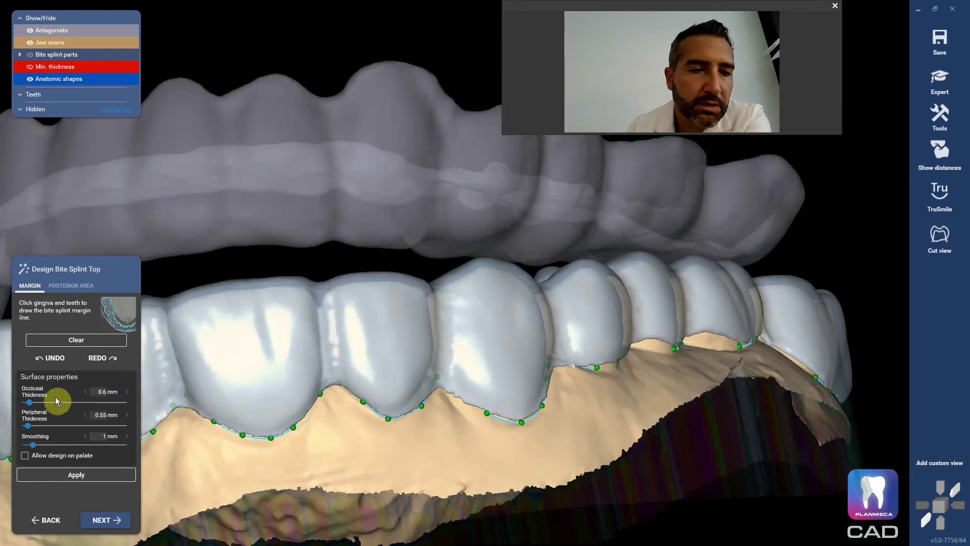
Raise the splint's occlusal thickness to 2.01 mm and apply it
{"action": "left_click", "coordinate": [64, 406]}
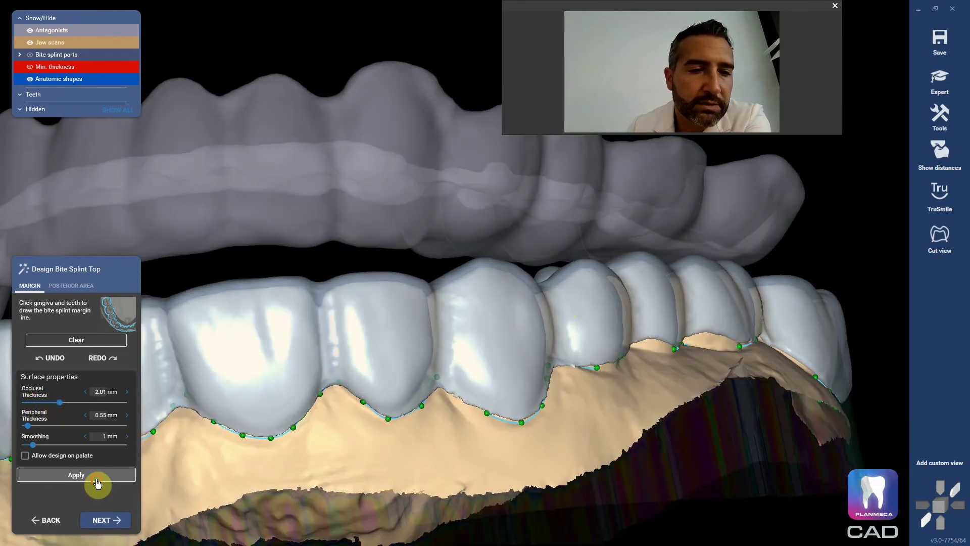
{"action": "left_click", "coordinate": [96, 478]}
{"action": "scroll", "coordinate": [652, 303], "scroll_direction": "up", "scroll_amount": 3}
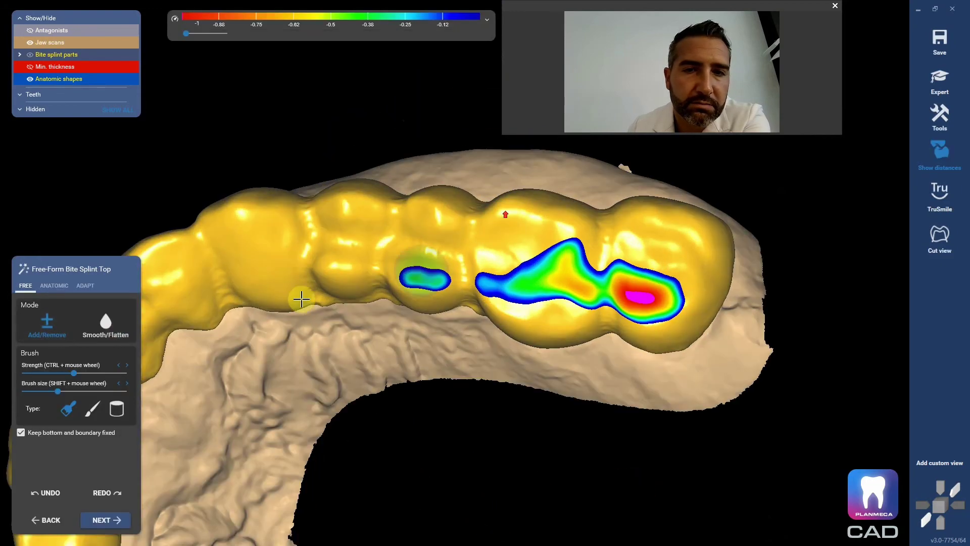
With the Add/Remove brush, build up the splint surface over the posterior teeth toward the premolars
{"action": "left_click", "coordinate": [106, 338]}
{"action": "left_click", "coordinate": [47, 326]}
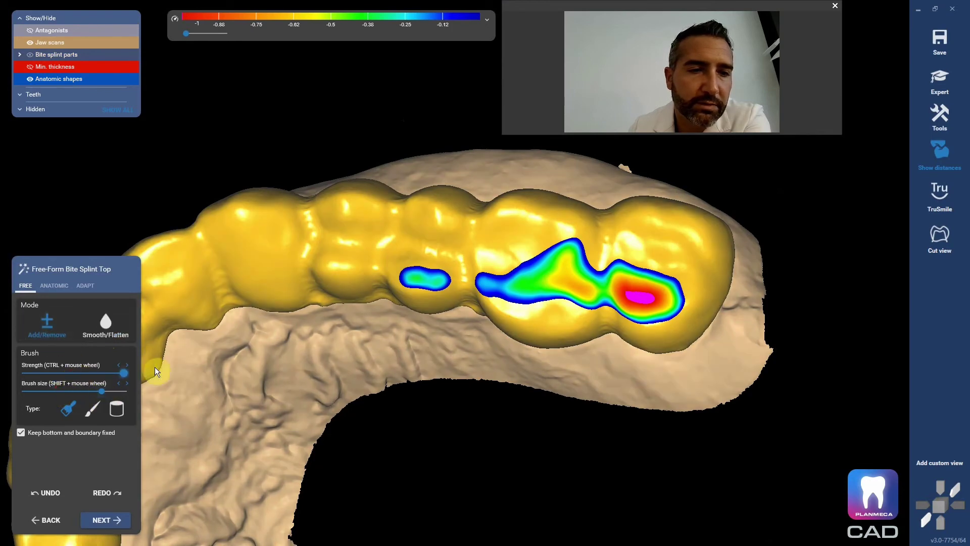
{"action": "mouse_move", "coordinate": [459, 260]}
{"action": "left_mouse_down"}
{"action": "mouse_move", "coordinate": [365, 260]}
{"action": "mouse_move", "coordinate": [477, 263]}
{"action": "mouse_move", "coordinate": [519, 275]}
{"action": "mouse_move", "coordinate": [477, 275]}
{"action": "mouse_move", "coordinate": [558, 281]}
{"action": "mouse_move", "coordinate": [468, 277]}
{"action": "mouse_move", "coordinate": [631, 289]}
{"action": "left_mouse_up"}
{"action": "scroll", "coordinate": [493, 281], "scroll_direction": "up", "scroll_amount": 2}
{"action": "scroll", "coordinate": [439, 301], "scroll_direction": "up", "scroll_amount": 1}
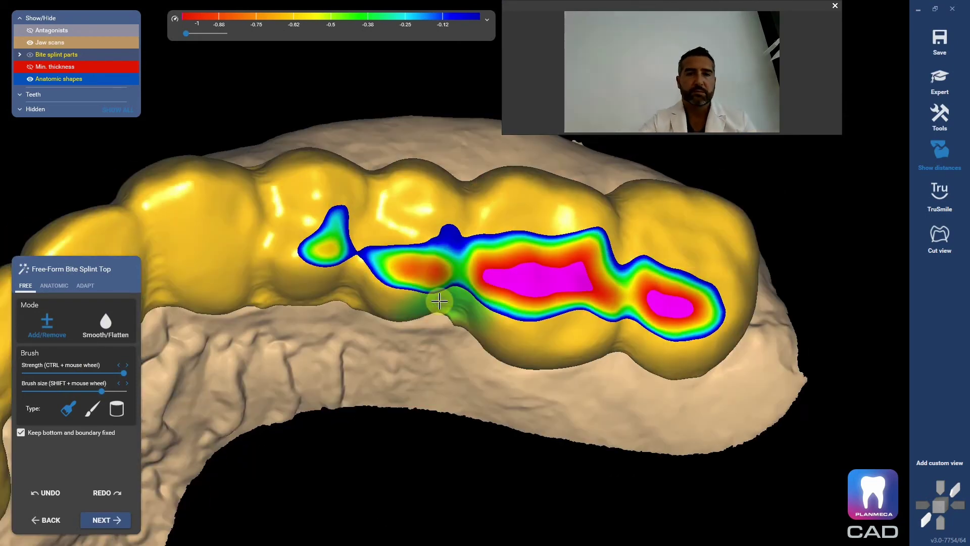
{"action": "mouse_move", "coordinate": [439, 302]}
{"action": "left_mouse_down"}
{"action": "mouse_move", "coordinate": [403, 260]}
{"action": "mouse_move", "coordinate": [317, 230]}
{"action": "mouse_move", "coordinate": [283, 236]}
{"action": "left_mouse_up"}
{"action": "middle_click_drag", "start_coordinate": [283, 236], "coordinate": [491, 251]}
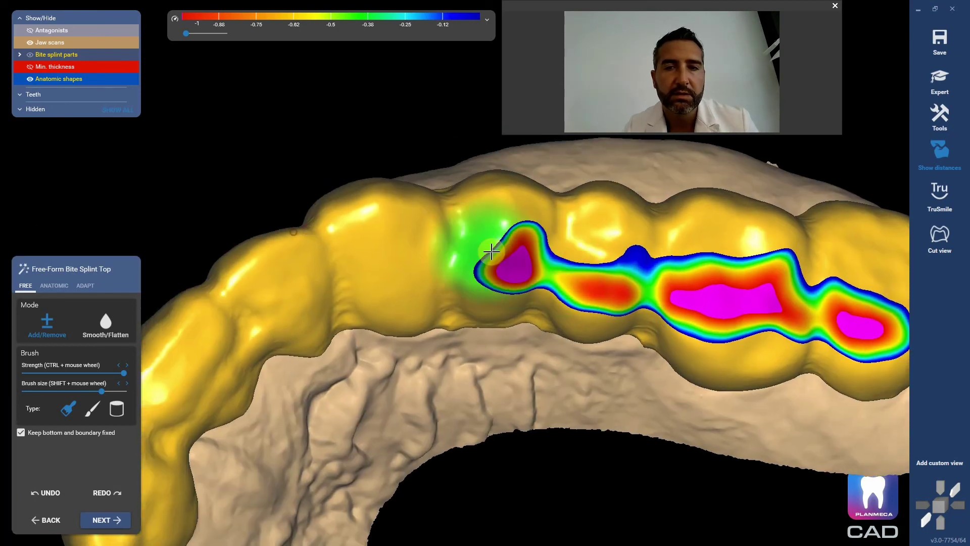
{"action": "scroll", "coordinate": [526, 455], "scroll_direction": "down", "scroll_amount": 3}
Sculpt the opposite-side molar contacts, then view the splint from the side against the antagonist
{"action": "right_click_drag", "start_coordinate": [526, 454], "coordinate": [433, 457]}
{"action": "mouse_move", "coordinate": [433, 457]}
{"action": "left_mouse_down"}
{"action": "mouse_move", "coordinate": [446, 484]}
{"action": "mouse_move", "coordinate": [436, 495]}
{"action": "mouse_move", "coordinate": [425, 474]}
{"action": "mouse_move", "coordinate": [406, 470]}
{"action": "mouse_move", "coordinate": [415, 485]}
{"action": "mouse_move", "coordinate": [391, 460]}
{"action": "mouse_move", "coordinate": [386, 437]}
{"action": "mouse_move", "coordinate": [371, 427]}
{"action": "mouse_move", "coordinate": [367, 440]}
{"action": "mouse_move", "coordinate": [354, 432]}
{"action": "mouse_move", "coordinate": [326, 399]}
{"action": "left_mouse_up"}
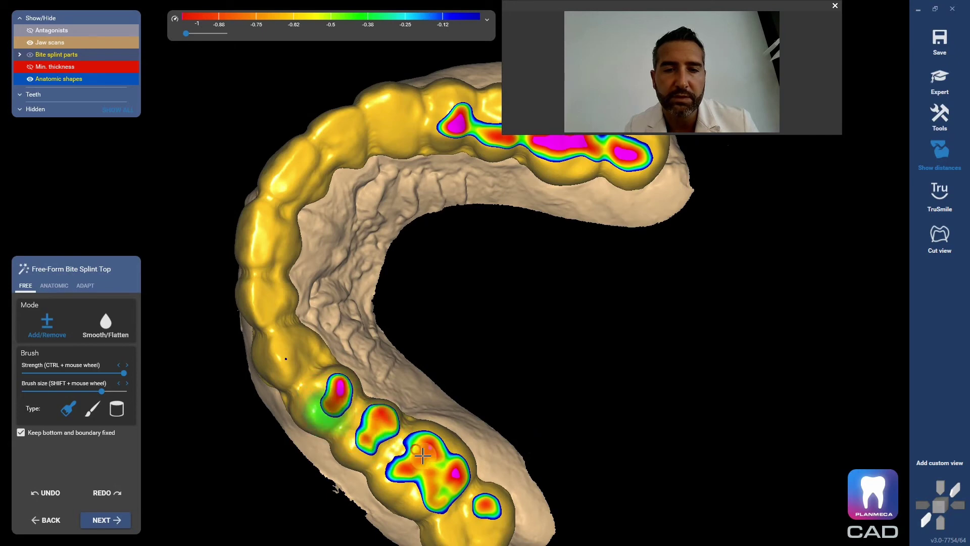
{"action": "scroll", "coordinate": [485, 448], "scroll_direction": "up", "scroll_amount": 5}
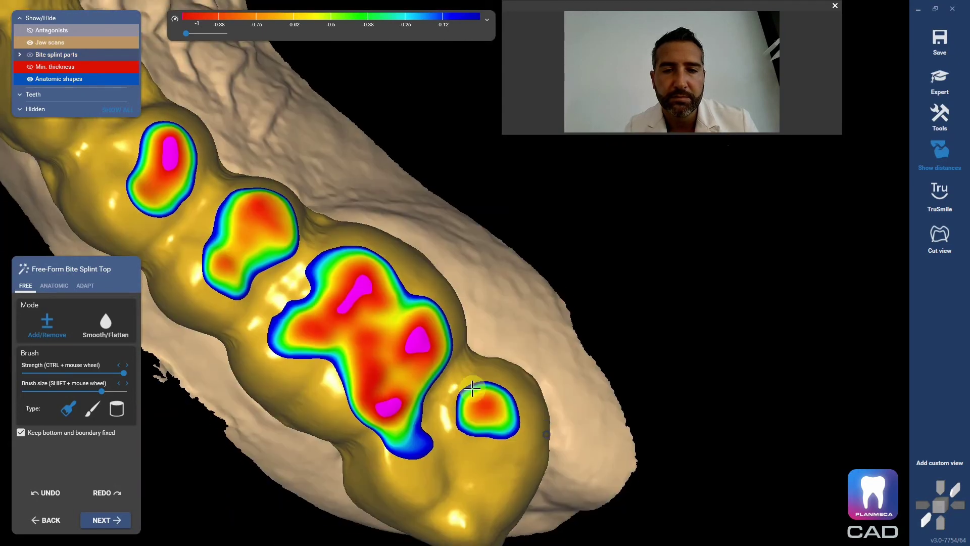
{"action": "mouse_move", "coordinate": [472, 388]}
{"action": "left_mouse_down"}
{"action": "mouse_move", "coordinate": [455, 448]}
{"action": "mouse_move", "coordinate": [468, 498]}
{"action": "mouse_move", "coordinate": [494, 451]}
{"action": "mouse_move", "coordinate": [357, 340]}
{"action": "mouse_move", "coordinate": [326, 296]}
{"action": "mouse_move", "coordinate": [223, 226]}
{"action": "mouse_move", "coordinate": [289, 209]}
{"action": "left_mouse_up"}
{"action": "scroll", "coordinate": [327, 296], "scroll_direction": "down", "scroll_amount": 2}
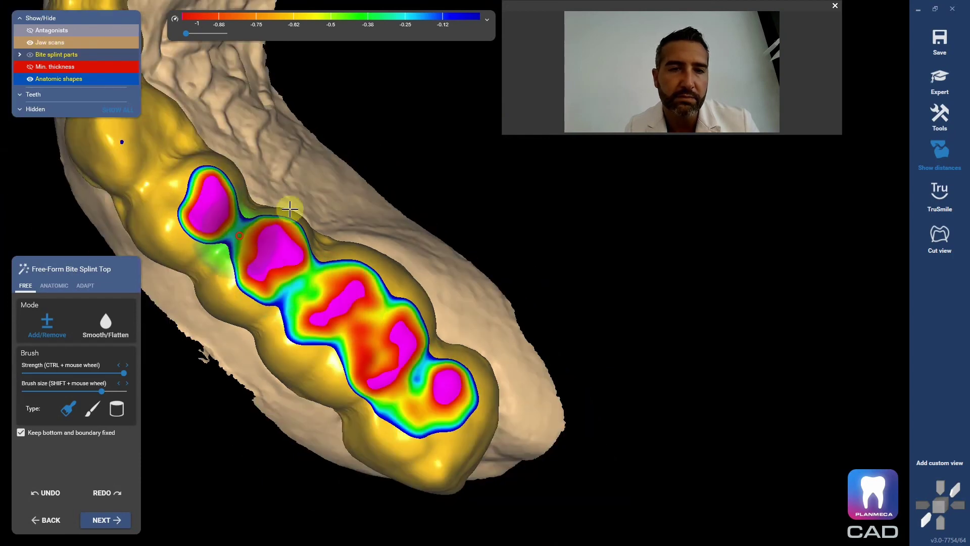
{"action": "mouse_move", "coordinate": [289, 209]}
{"action": "right_mouse_down"}
{"action": "mouse_move", "coordinate": [456, 340]}
{"action": "mouse_move", "coordinate": [349, 323]}
{"action": "right_mouse_up"}
{"action": "mouse_move", "coordinate": [348, 323]}
{"action": "left_mouse_down"}
{"action": "mouse_move", "coordinate": [311, 311]}
{"action": "mouse_move", "coordinate": [285, 281]}
{"action": "mouse_move", "coordinate": [275, 238]}
{"action": "left_mouse_up"}
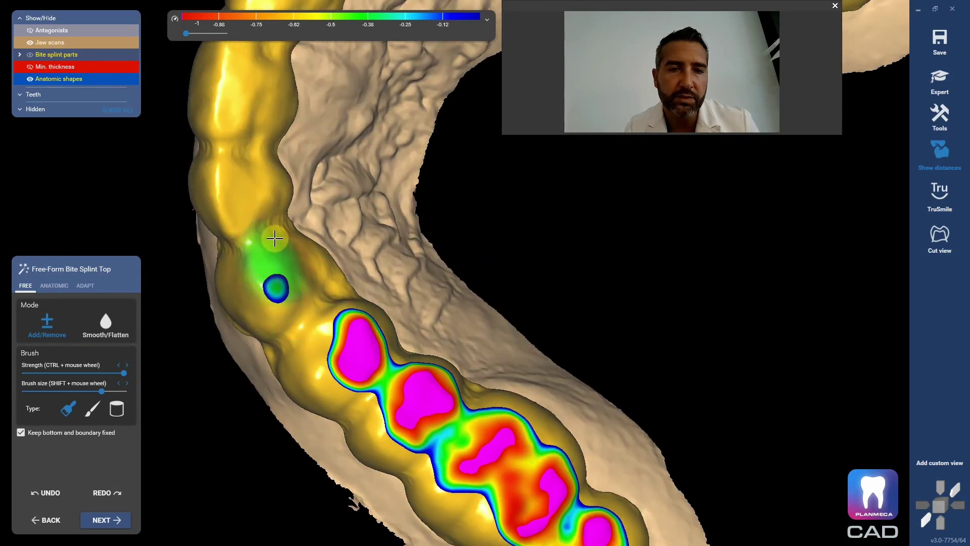
{"action": "mouse_move", "coordinate": [372, 225]}
{"action": "right_mouse_down"}
{"action": "mouse_move", "coordinate": [377, 234]}
{"action": "mouse_move", "coordinate": [407, 212]}
{"action": "mouse_move", "coordinate": [677, 394]}
{"action": "right_mouse_up"}
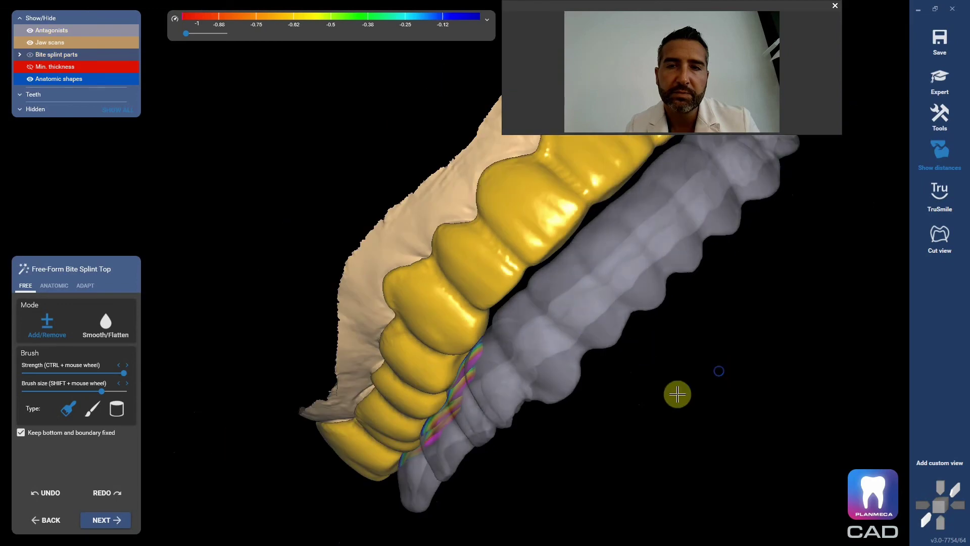
Zoom and rotate around the splint edge to a frontal view of the bite
{"action": "scroll", "coordinate": [632, 404], "scroll_direction": "up", "scroll_amount": 3}
{"action": "scroll", "coordinate": [481, 259], "scroll_direction": "up", "scroll_amount": 3}
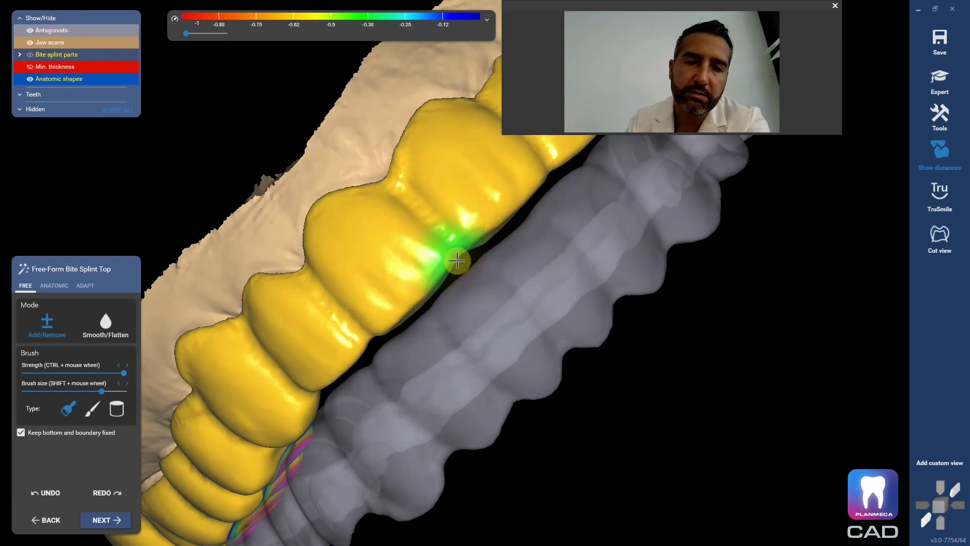
{"action": "mouse_move", "coordinate": [457, 260]}
{"action": "right_mouse_down"}
{"action": "mouse_move", "coordinate": [455, 275]}
{"action": "mouse_move", "coordinate": [498, 256]}
{"action": "mouse_move", "coordinate": [467, 260]}
{"action": "right_mouse_up"}
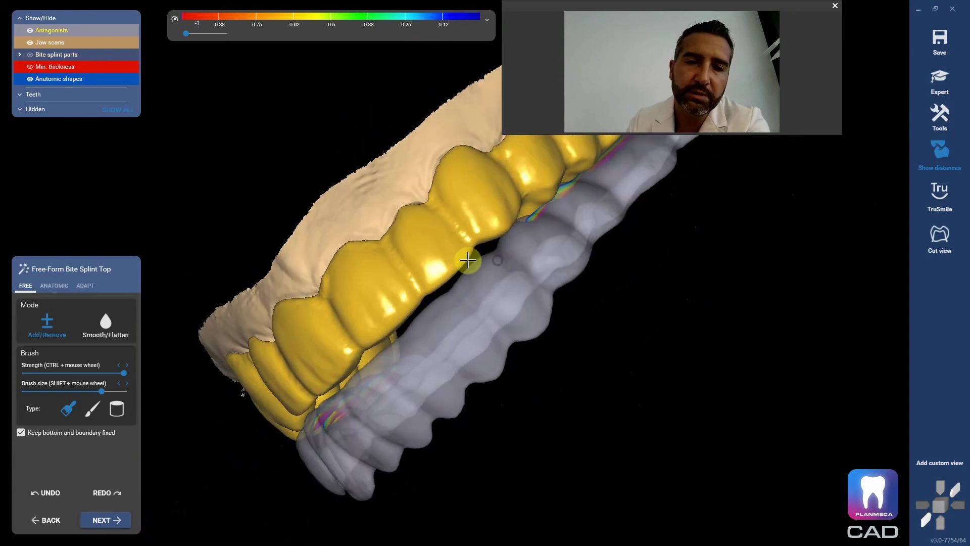
{"action": "right_click_drag", "start_coordinate": [528, 218], "coordinate": [348, 369]}
{"action": "scroll", "coordinate": [461, 305], "scroll_direction": "up", "scroll_amount": 5}
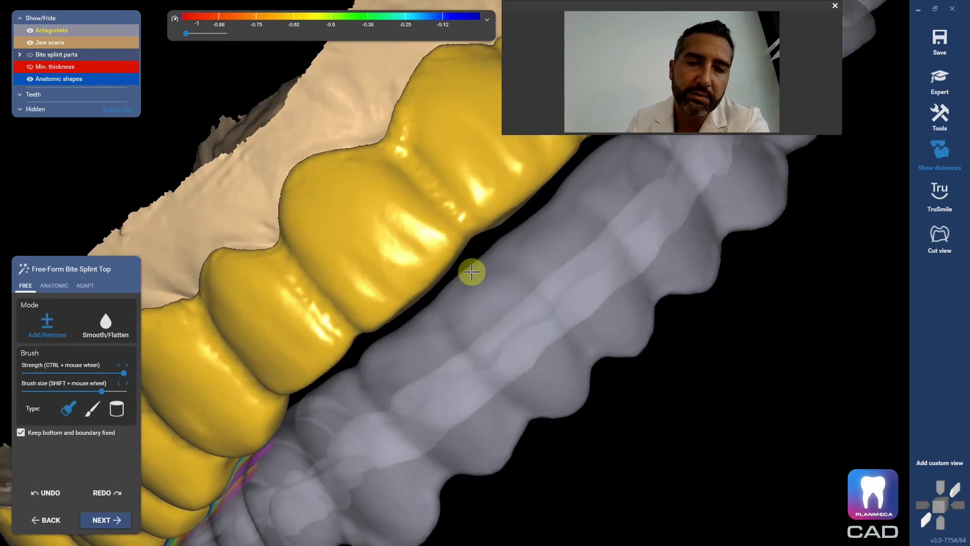
{"action": "right_click_drag", "start_coordinate": [399, 327], "coordinate": [461, 291]}
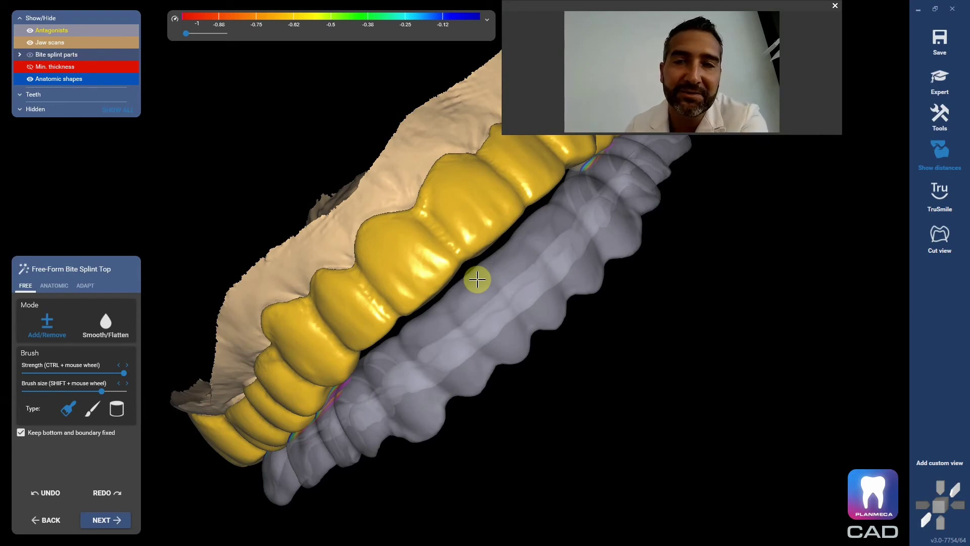
{"action": "scroll", "coordinate": [463, 303], "scroll_direction": "up", "scroll_amount": 3}
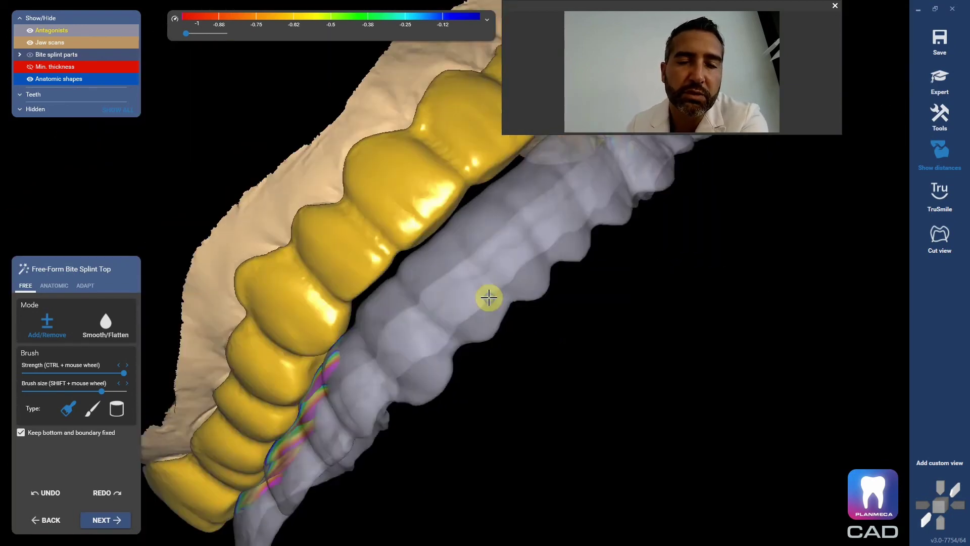
{"action": "right_click_drag", "start_coordinate": [489, 298], "coordinate": [402, 343]}
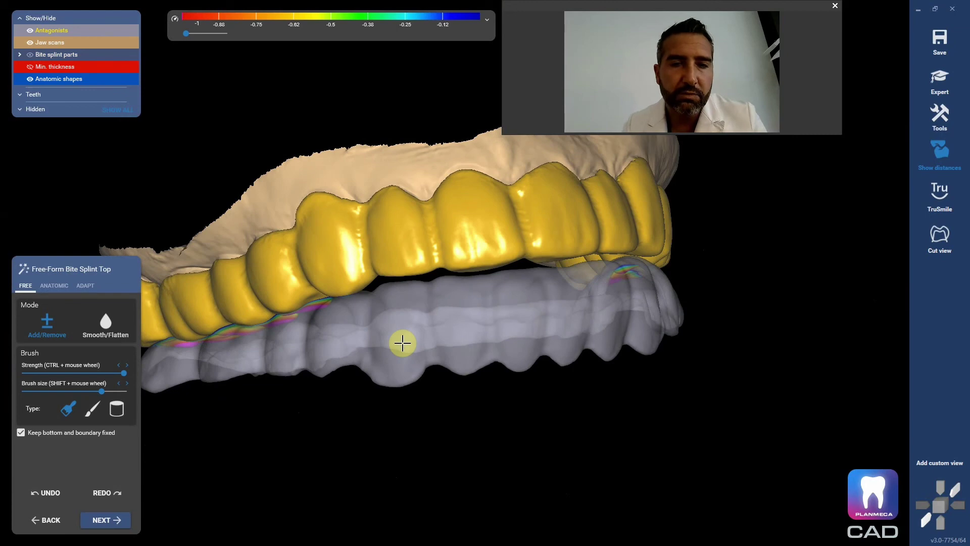
Hide the lower antagonist model and look down onto the splint's biting surface
{"action": "key", "text": "j"}
{"action": "key", "text": "j"}
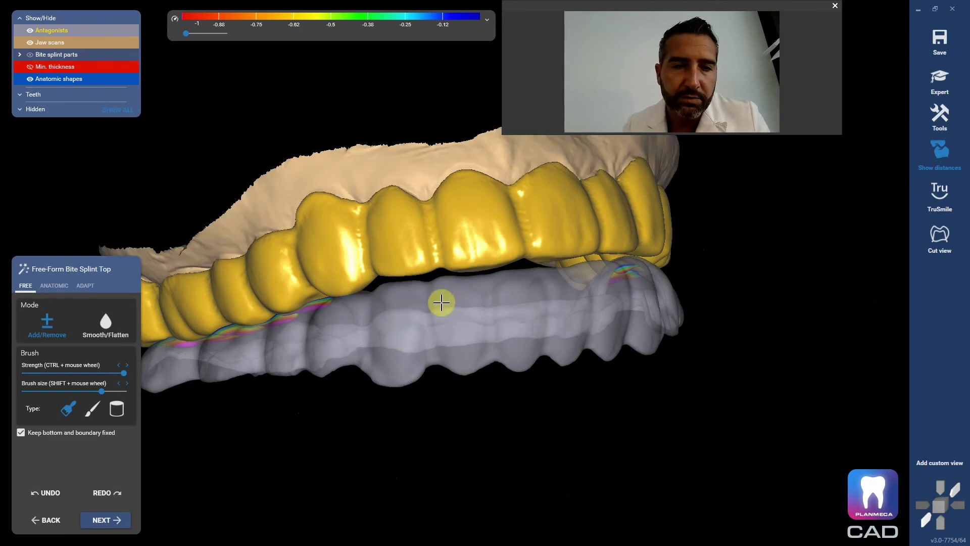
{"action": "key", "text": "a"}
{"action": "key", "text": "a"}
{"action": "key", "text": "a"}
{"action": "right_click_drag", "start_coordinate": [417, 316], "coordinate": [403, 405]}
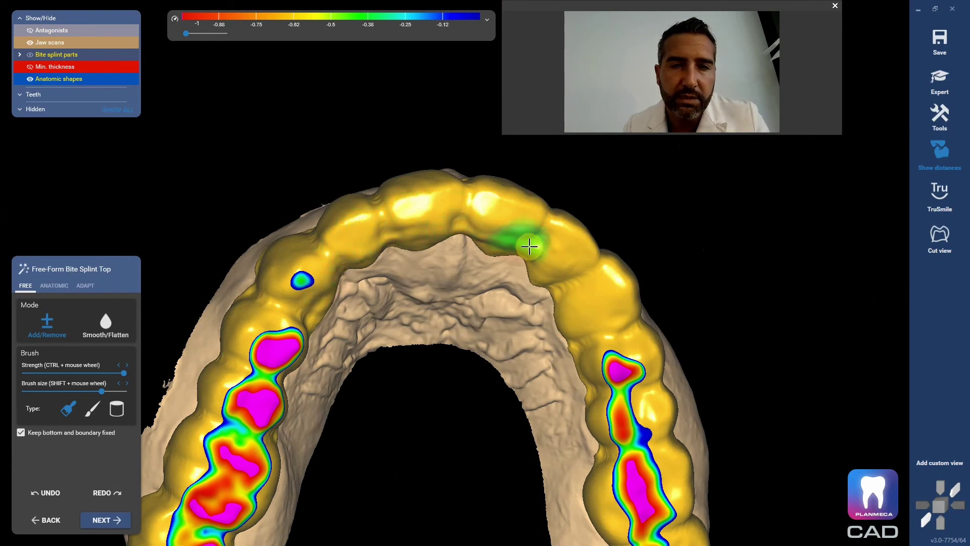
Build up material on the splint across the front teeth
{"action": "left_click", "coordinate": [604, 320]}
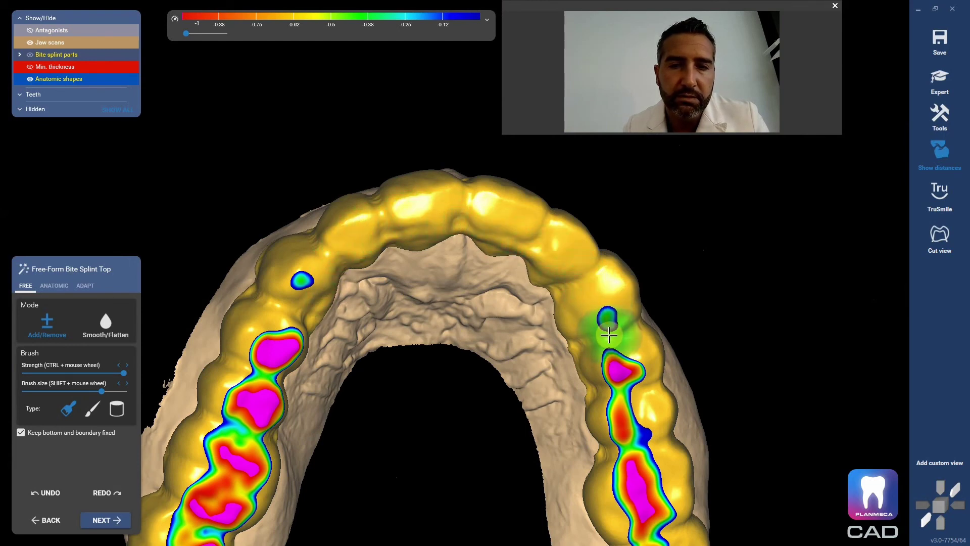
{"action": "key", "text": "a"}
{"action": "key", "text": "a"}
{"action": "right_click_drag", "start_coordinate": [572, 282], "coordinate": [547, 314]}
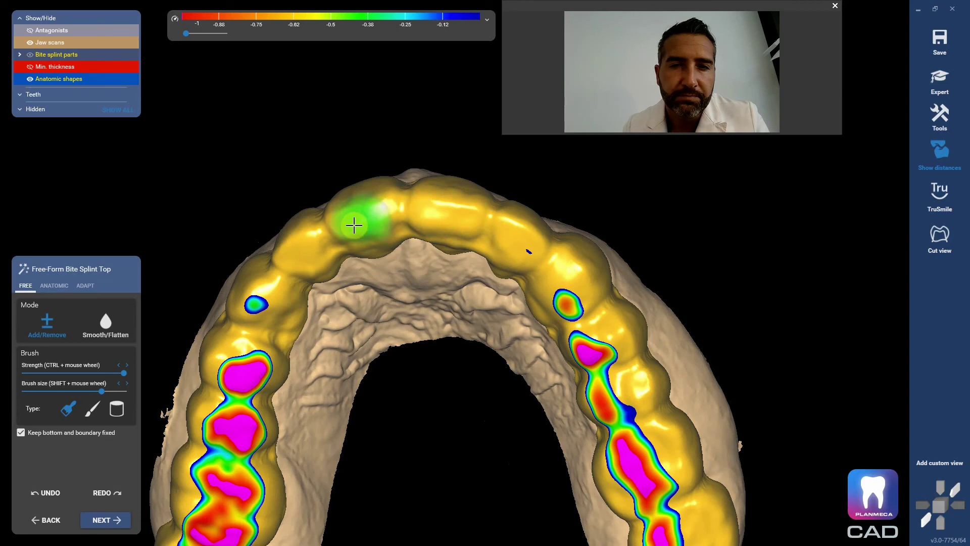
{"action": "mouse_move", "coordinate": [273, 289]}
{"action": "left_mouse_down"}
{"action": "mouse_move", "coordinate": [251, 338]}
{"action": "mouse_move", "coordinate": [314, 252]}
{"action": "left_mouse_up"}
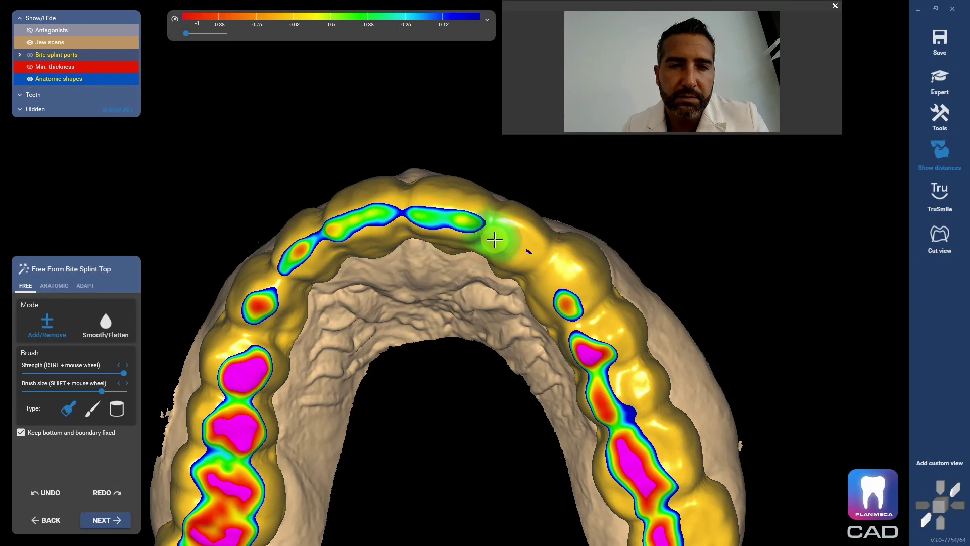
{"action": "mouse_move", "coordinate": [558, 279]}
{"action": "left_mouse_down"}
{"action": "mouse_move", "coordinate": [486, 239]}
{"action": "mouse_move", "coordinate": [372, 226]}
{"action": "mouse_move", "coordinate": [328, 245]}
{"action": "mouse_move", "coordinate": [281, 283]}
{"action": "mouse_move", "coordinate": [251, 355]}
{"action": "left_mouse_up"}
{"action": "scroll", "coordinate": [401, 348], "scroll_direction": "down", "scroll_amount": 5}
{"action": "scroll", "coordinate": [326, 339], "scroll_direction": "up", "scroll_amount": 5}
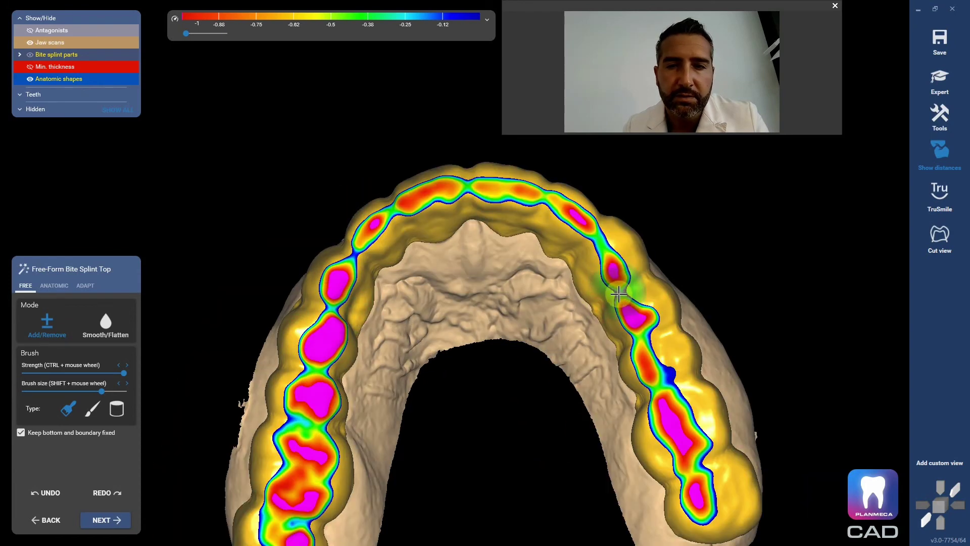
{"action": "scroll", "coordinate": [619, 293], "scroll_direction": "down", "scroll_amount": 5}
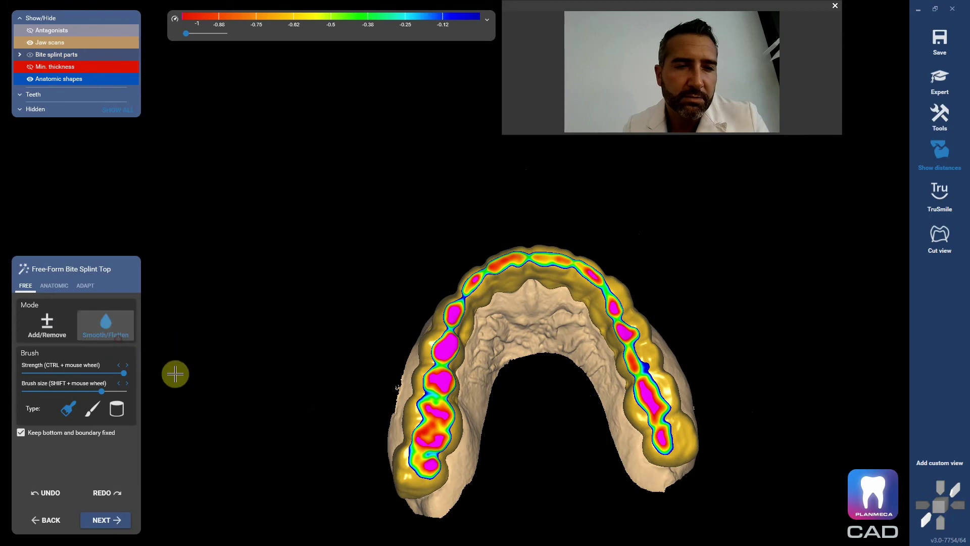
{"action": "scroll", "coordinate": [175, 374], "scroll_direction": "up", "scroll_amount": 5}
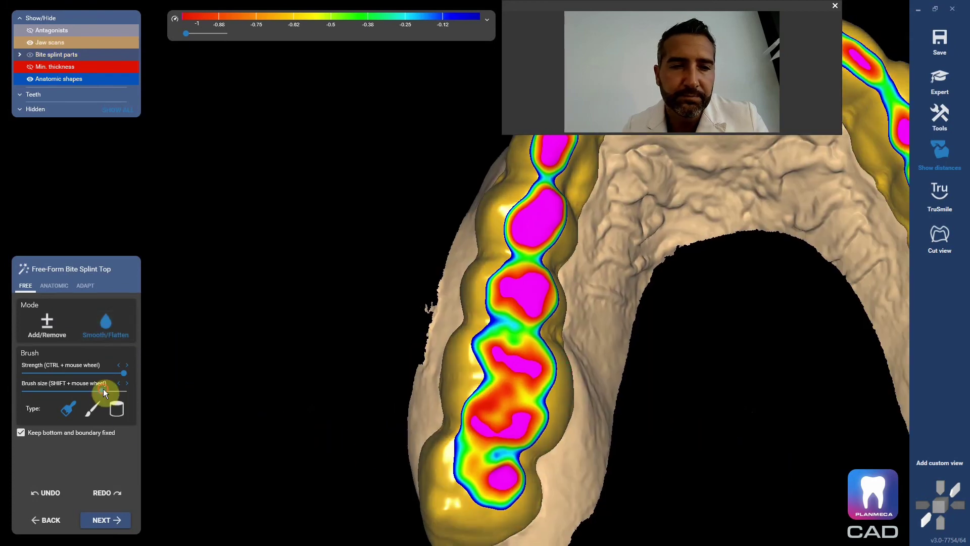
{"action": "scroll", "coordinate": [379, 384], "scroll_direction": "down", "scroll_amount": 5}
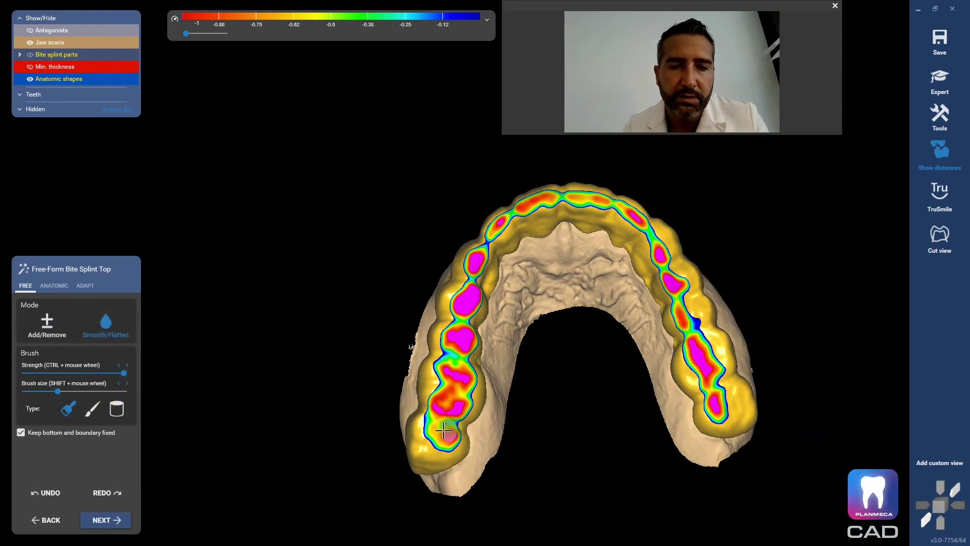
Set the brush to maximum size, smooth the splint along both arms and the front, and show the antagonist
{"action": "left_click_drag", "start_coordinate": [61, 392], "coordinate": [368, 396]}
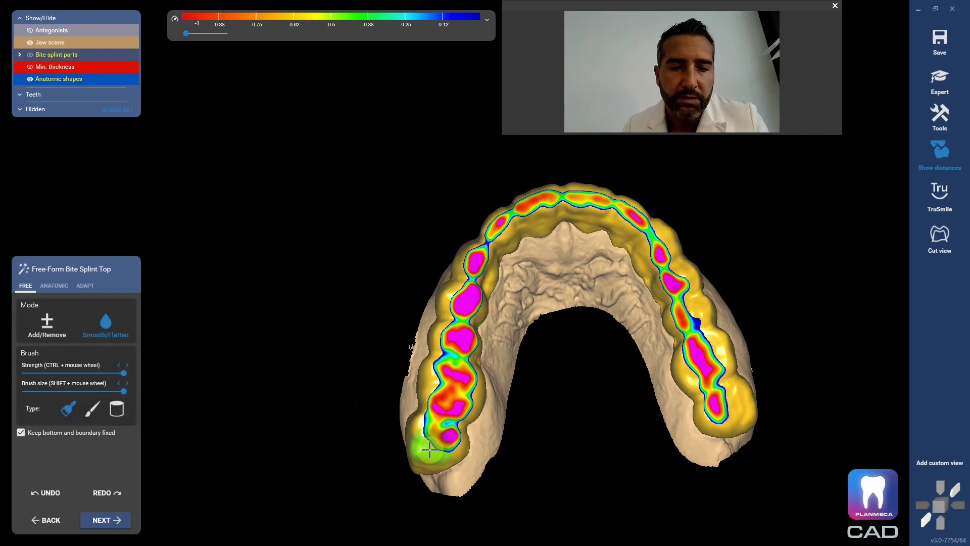
{"action": "mouse_move", "coordinate": [460, 368]}
{"action": "left_mouse_down"}
{"action": "mouse_move", "coordinate": [467, 285]}
{"action": "mouse_move", "coordinate": [439, 434]}
{"action": "left_mouse_up"}
{"action": "mouse_move", "coordinate": [418, 472]}
{"action": "left_mouse_down"}
{"action": "mouse_move", "coordinate": [462, 446]}
{"action": "mouse_move", "coordinate": [480, 386]}
{"action": "left_mouse_up"}
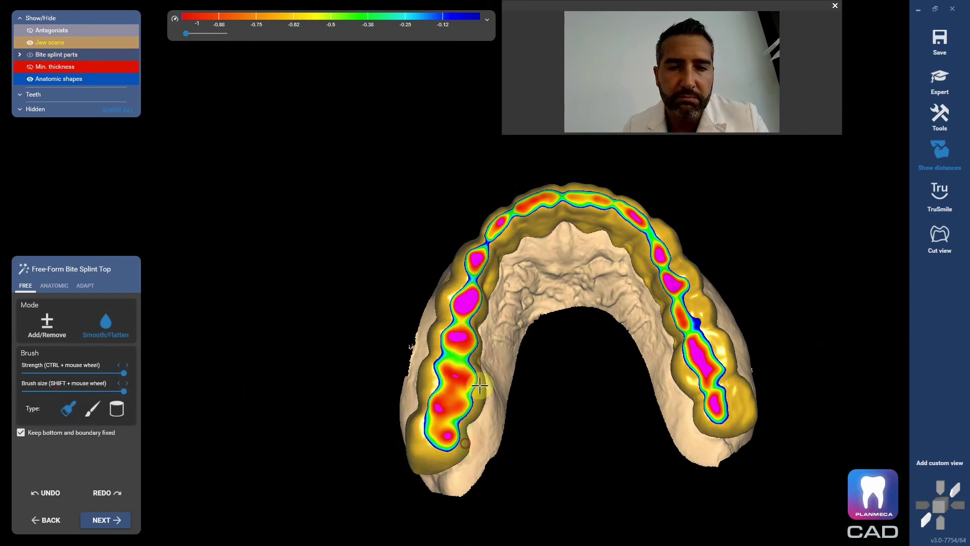
{"action": "mouse_move", "coordinate": [481, 308]}
{"action": "left_mouse_down"}
{"action": "mouse_move", "coordinate": [473, 280]}
{"action": "mouse_move", "coordinate": [480, 255]}
{"action": "left_mouse_up"}
{"action": "left_click_drag", "start_coordinate": [544, 201], "coordinate": [633, 224]}
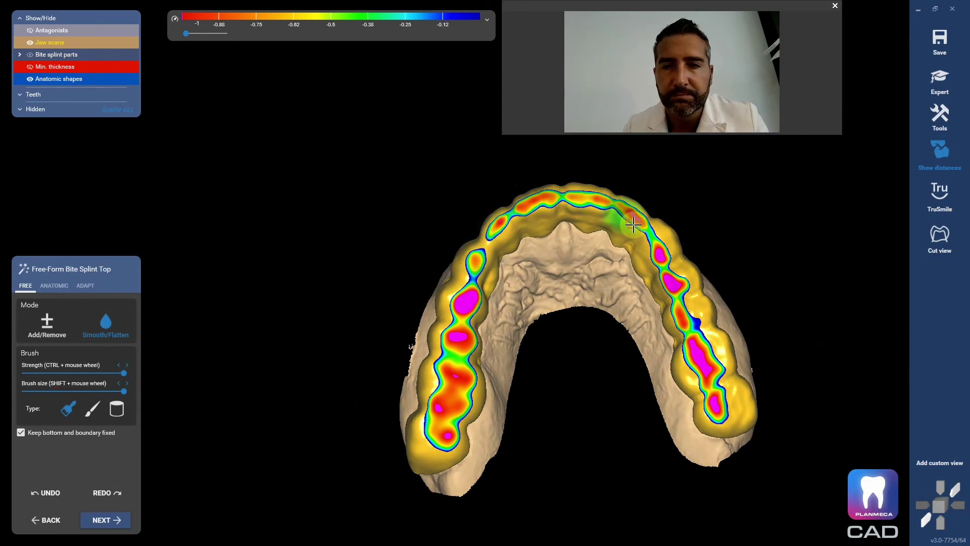
{"action": "left_click_drag", "start_coordinate": [674, 278], "coordinate": [726, 414]}
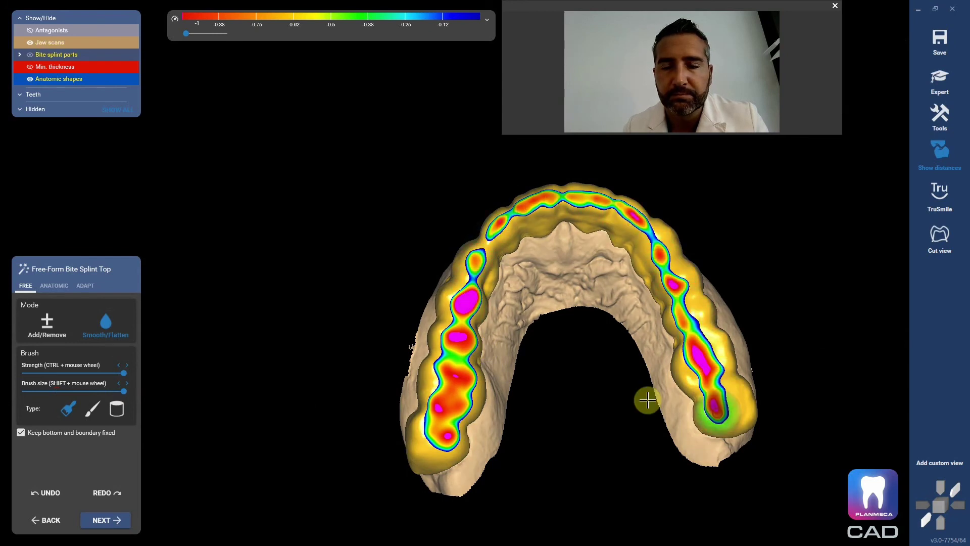
{"action": "key", "text": "space"}
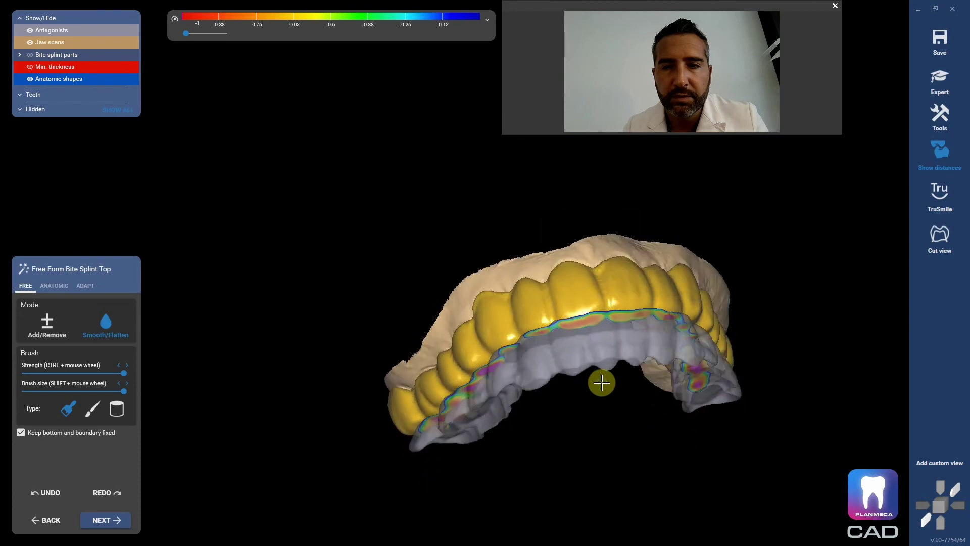
Check the smoothed splint from the side and above, then finish and merge the design
{"action": "right_click_drag", "start_coordinate": [601, 383], "coordinate": [272, 445]}
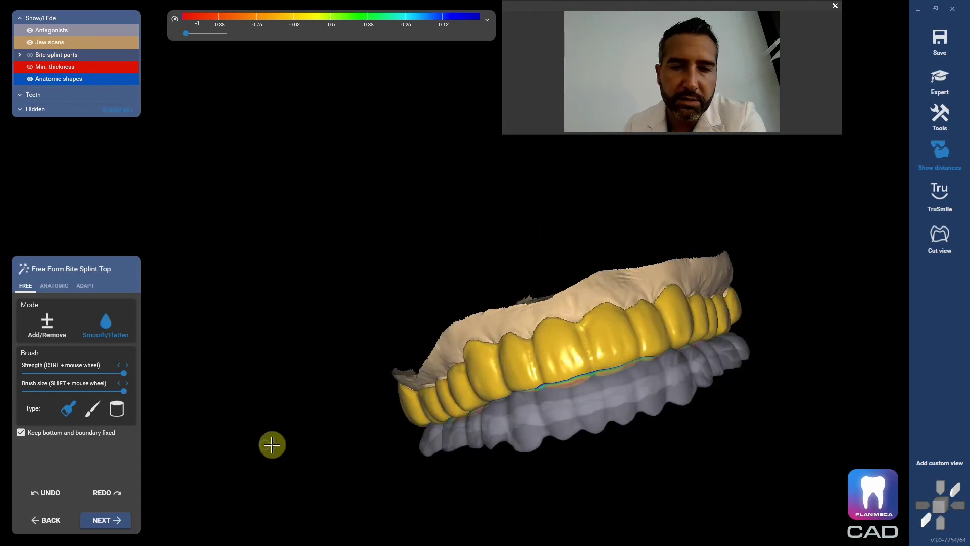
{"action": "right_click_drag", "start_coordinate": [403, 393], "coordinate": [508, 368]}
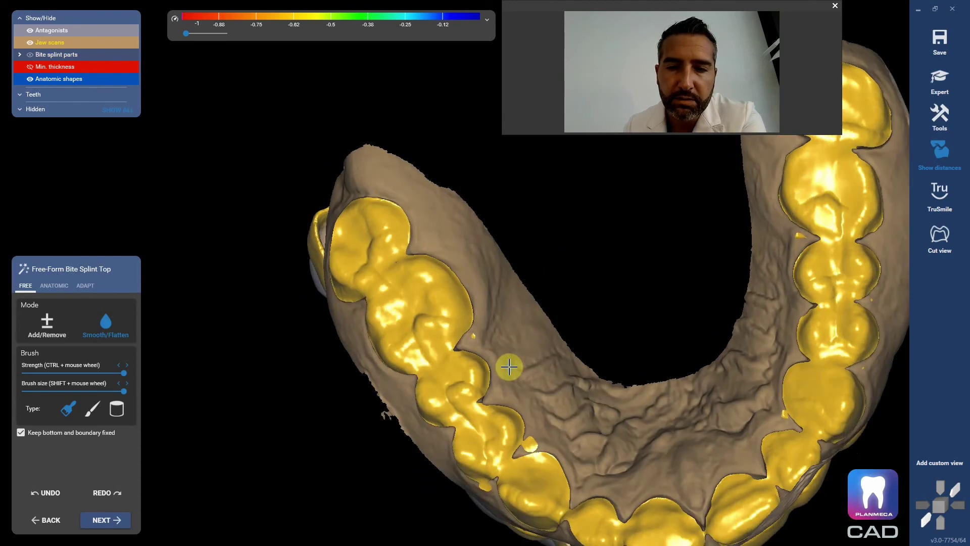
{"action": "scroll", "coordinate": [508, 368], "scroll_direction": "up", "scroll_amount": 3}
{"action": "left_click", "coordinate": [112, 528]}
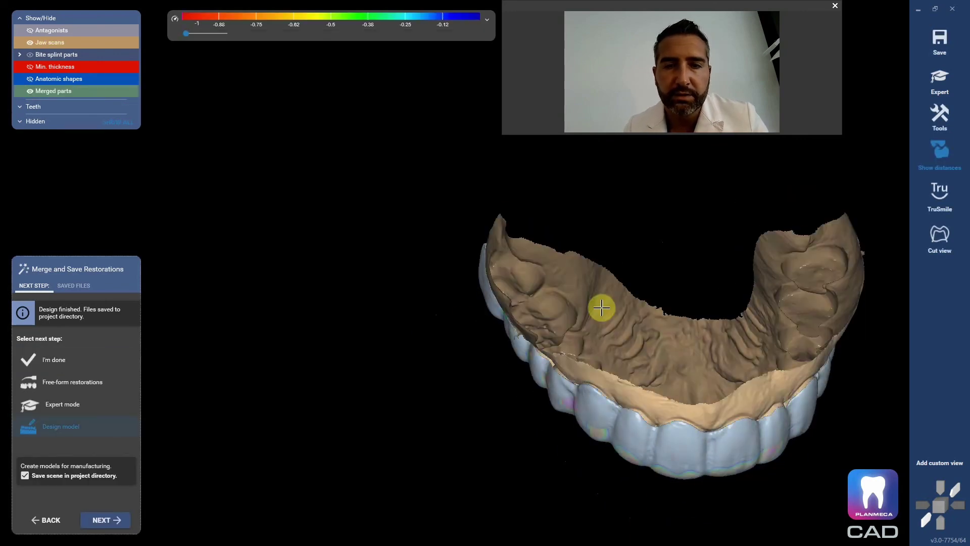
Review the merged splint, turn off the distance colour map, and bring up the scene's save menu
{"action": "right_click_drag", "start_coordinate": [601, 307], "coordinate": [524, 283]}
{"action": "scroll", "coordinate": [472, 258], "scroll_direction": "up", "scroll_amount": 5}
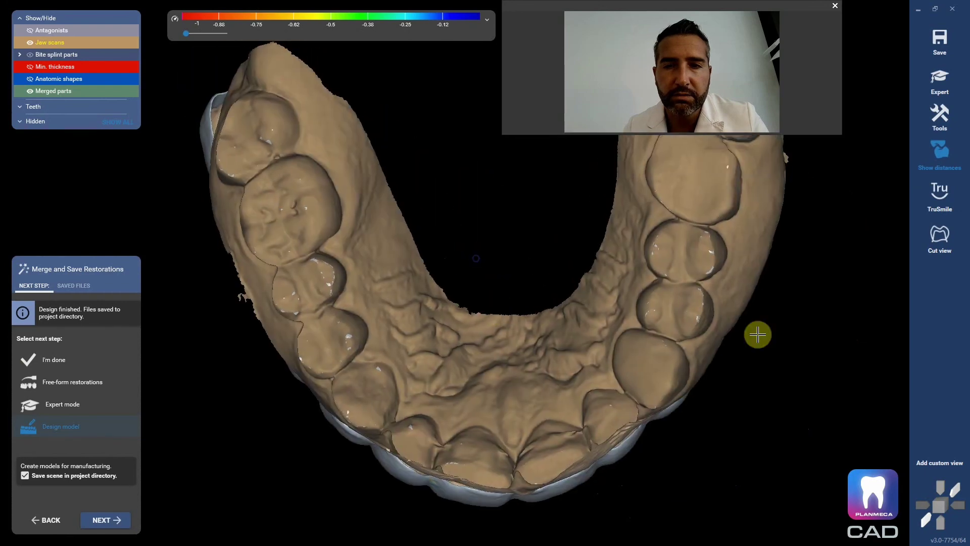
{"action": "right_click_drag", "start_coordinate": [594, 307], "coordinate": [543, 376]}
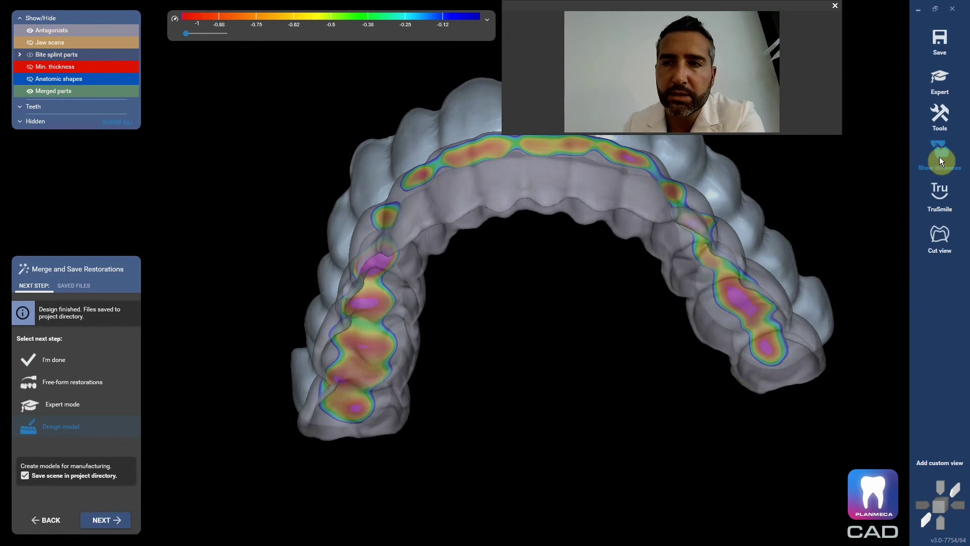
{"action": "left_click", "coordinate": [940, 160]}
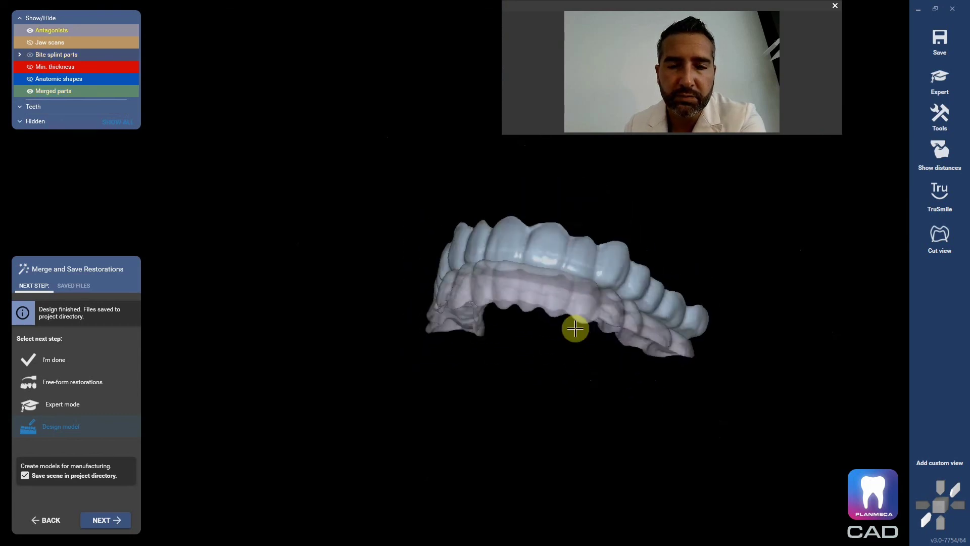
{"action": "mouse_move", "coordinate": [55, 102]}
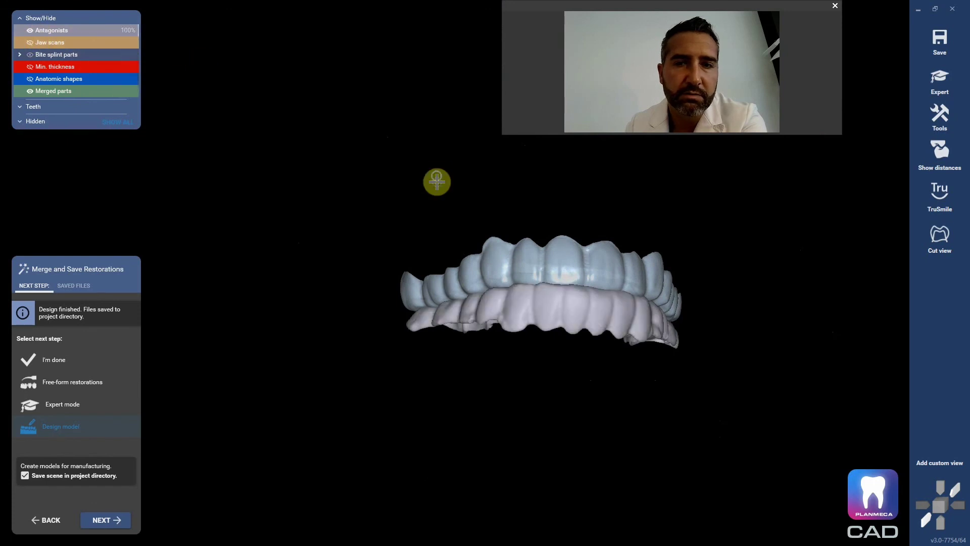
{"action": "right_click", "coordinate": [537, 227]}
Save the scene as Plain STL, browsing to the Desktop's stabalization splint folder
{"action": "left_click", "coordinate": [553, 277]}
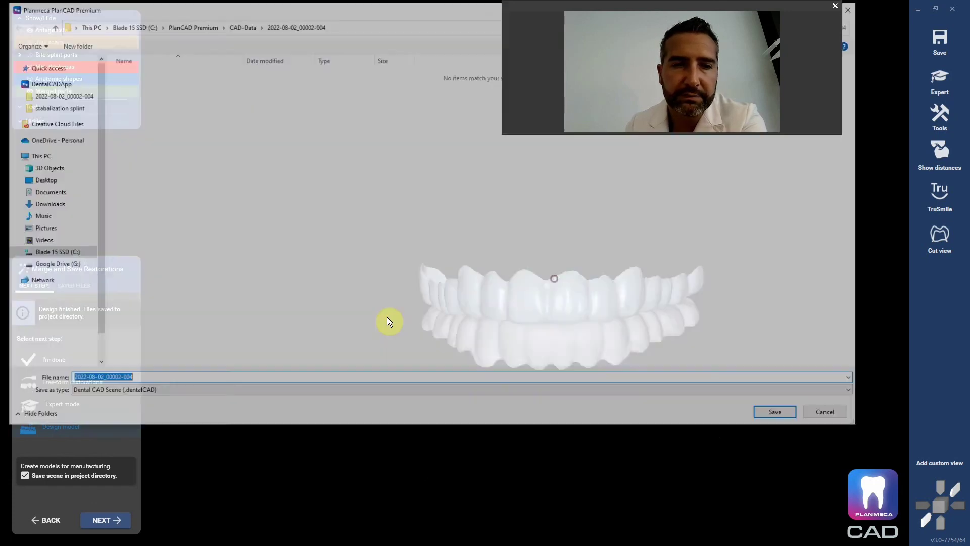
{"action": "left_click", "coordinate": [168, 392]}
{"action": "left_click", "coordinate": [161, 405]}
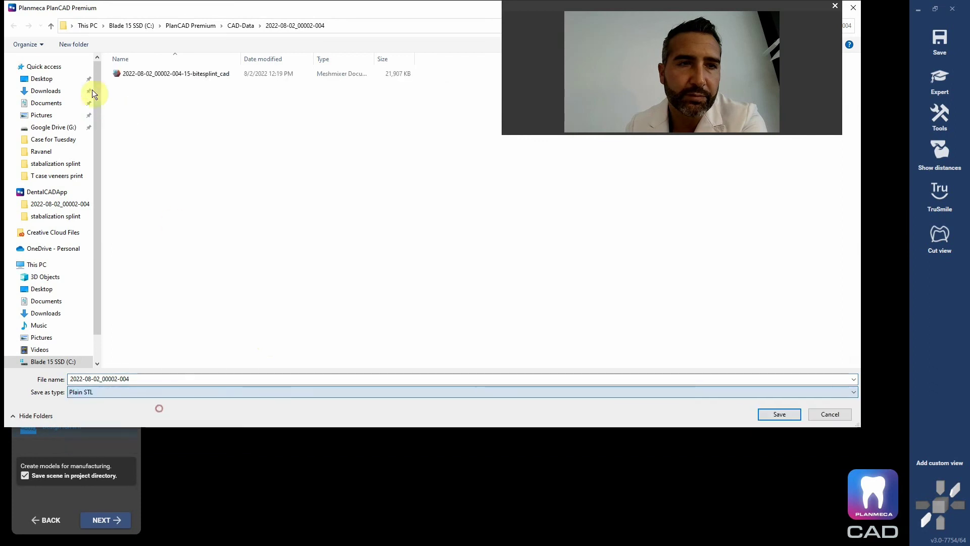
{"action": "left_click", "coordinate": [50, 79]}
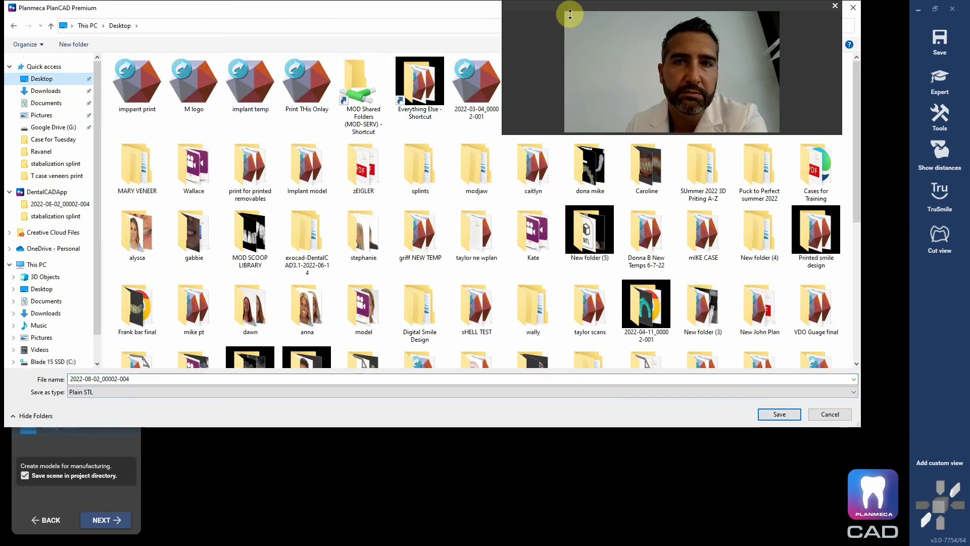
{"action": "left_click_drag", "start_coordinate": [570, 14], "coordinate": [571, 44]}
{"action": "left_click_drag", "start_coordinate": [635, 43], "coordinate": [176, 39]}
{"action": "double_click", "coordinate": [646, 83]}
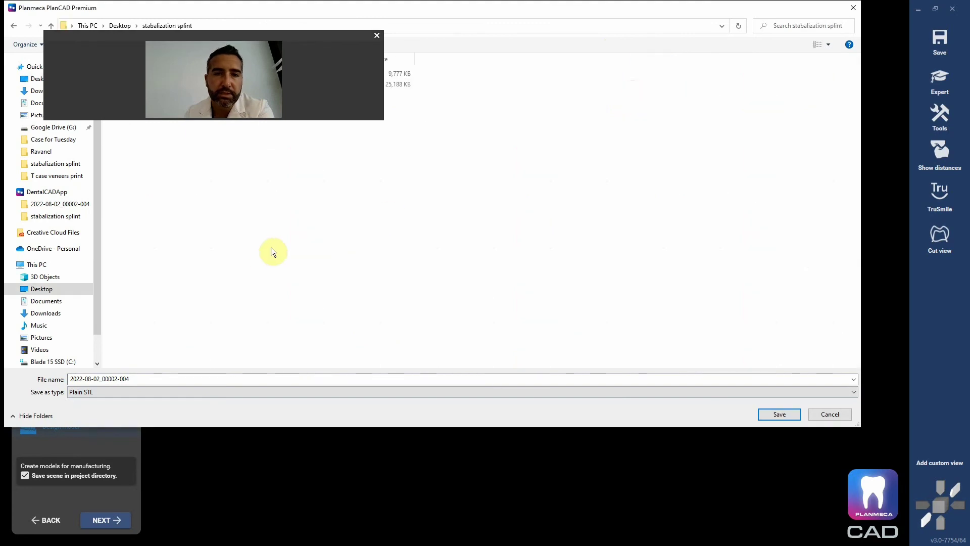
Name the file print, save only visible objects, and minimize the program windows
{"action": "left_click", "coordinate": [169, 381]}
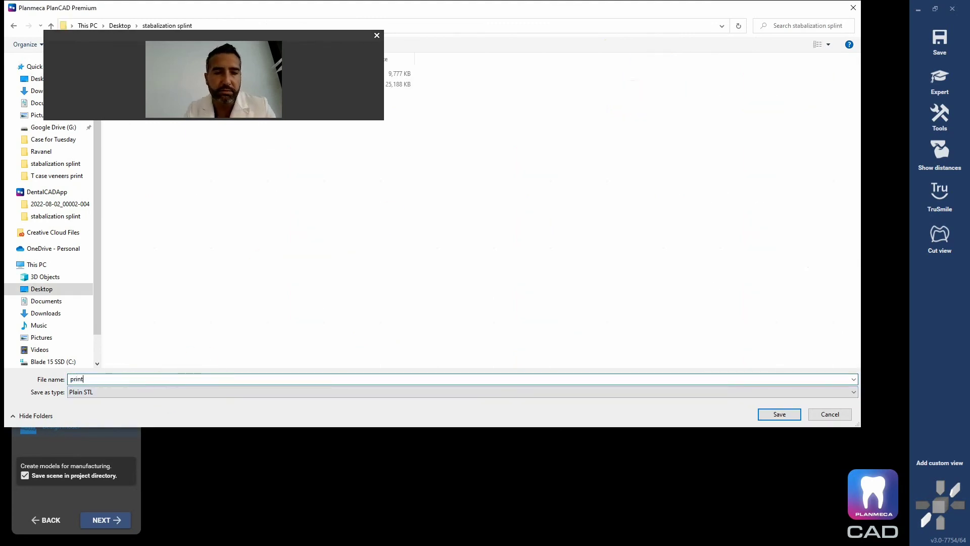
{"action": "left_click", "coordinate": [759, 411]}
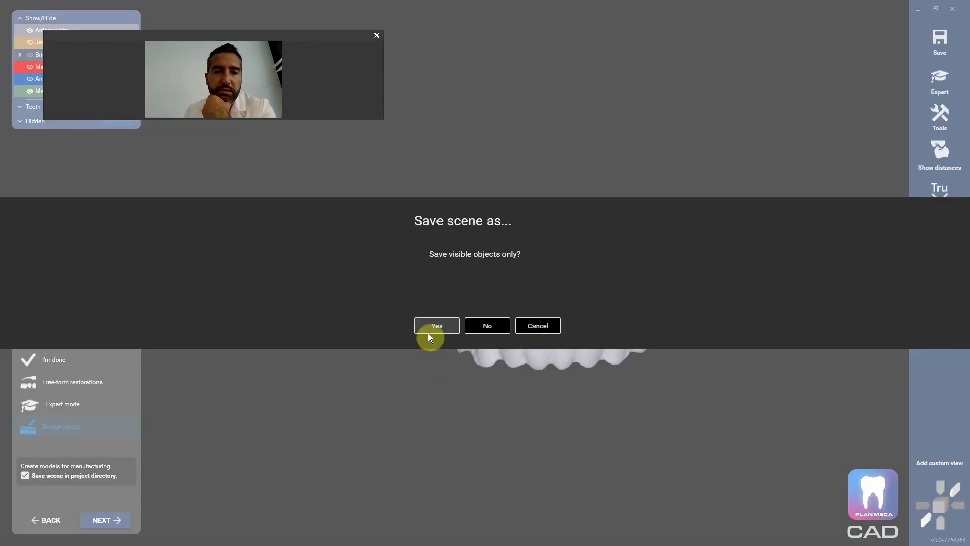
{"action": "left_click", "coordinate": [429, 329]}
{"action": "left_click", "coordinate": [428, 331]}
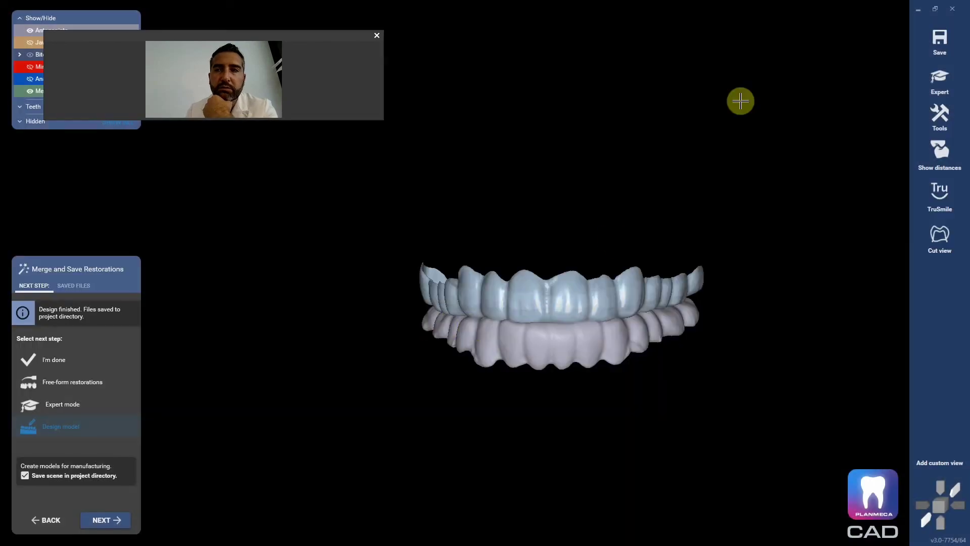
{"action": "left_click", "coordinate": [915, 12]}
{"action": "left_click", "coordinate": [925, 9]}
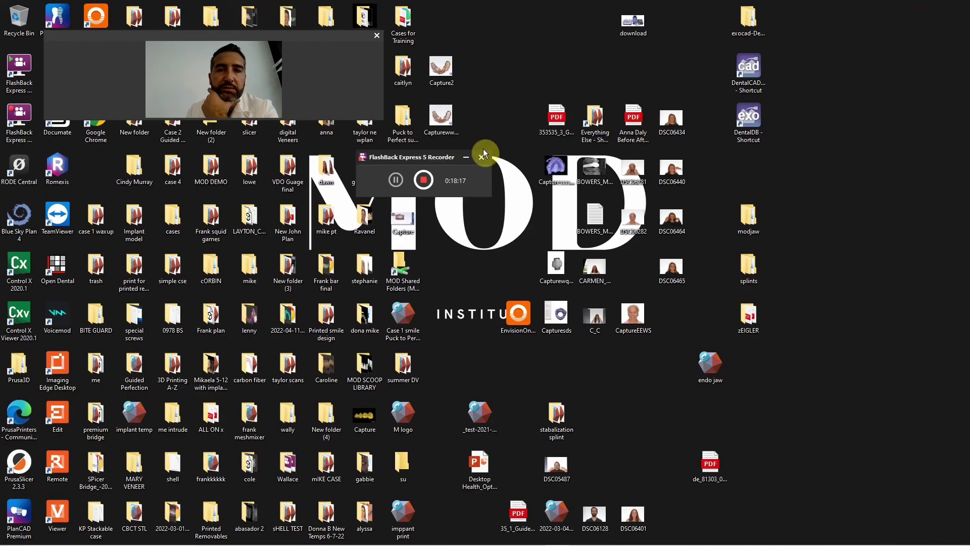
In File Explorer, open print from Desktop > stabalization splint in Meshmixer
{"action": "mouse_move", "coordinate": [278, 526]}
{"action": "left_click", "coordinate": [310, 536]}
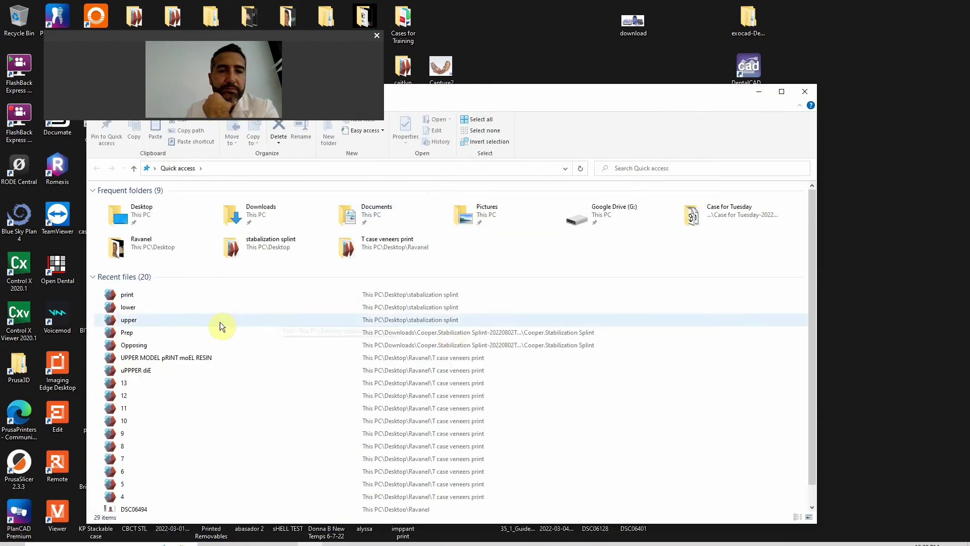
{"action": "double_click", "coordinate": [147, 210]}
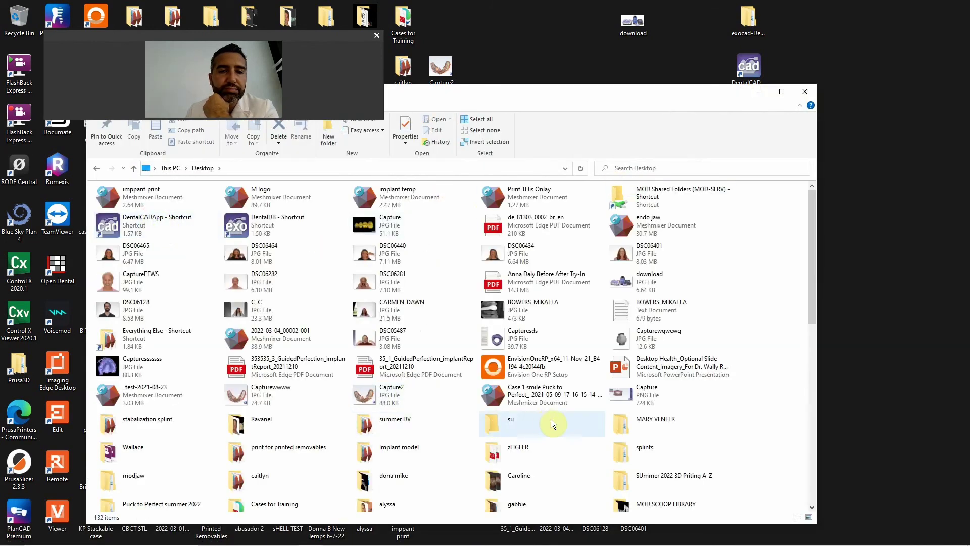
{"action": "double_click", "coordinate": [138, 423]}
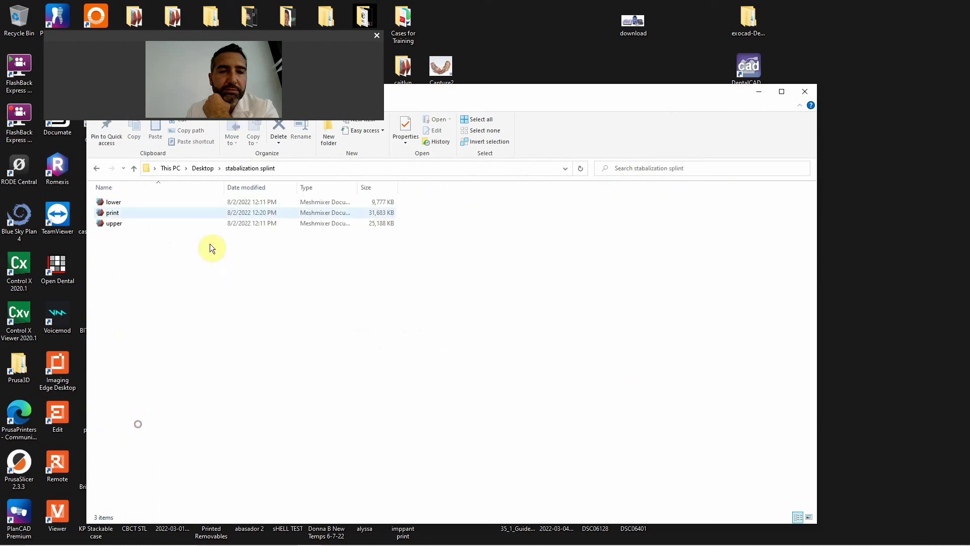
{"action": "left_click", "coordinate": [122, 223]}
{"action": "left_click", "coordinate": [123, 212]}
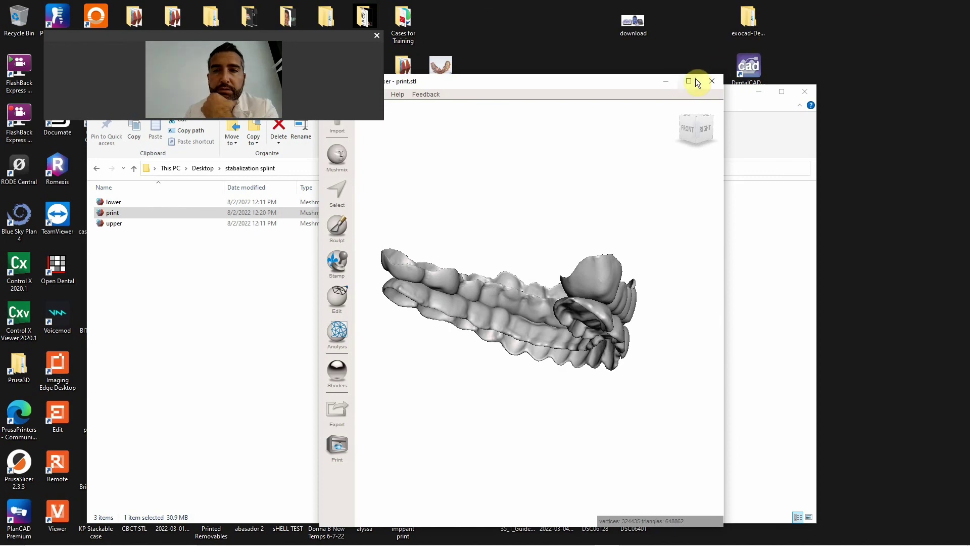
Maximize Meshmixer and orbit the print.stl splint to view it from above, the side and underneath
{"action": "left_click", "coordinate": [688, 81]}
{"action": "right_click_drag", "start_coordinate": [643, 264], "coordinate": [665, 485]}
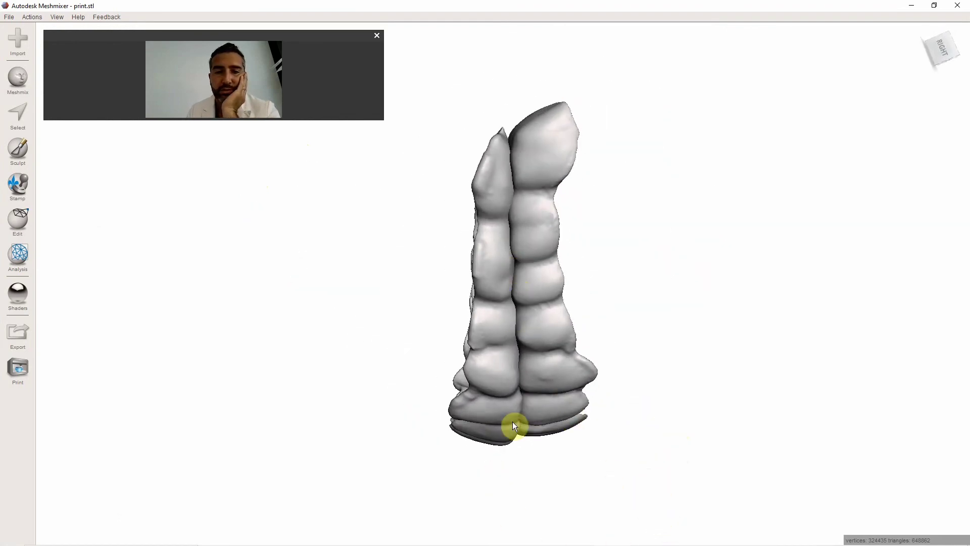
{"action": "right_click_drag", "start_coordinate": [515, 426], "coordinate": [578, 151]}
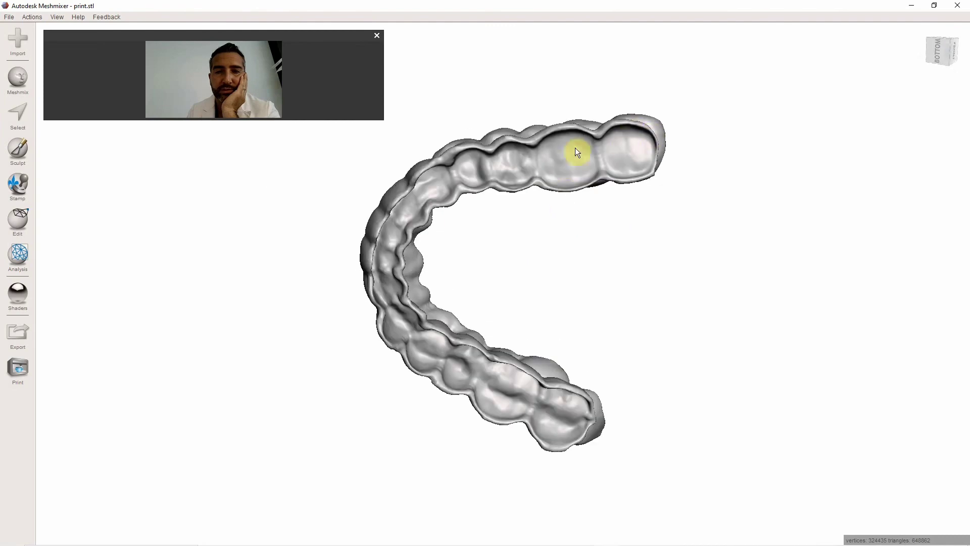
{"action": "right_click_drag", "start_coordinate": [399, 297], "coordinate": [667, 337]}
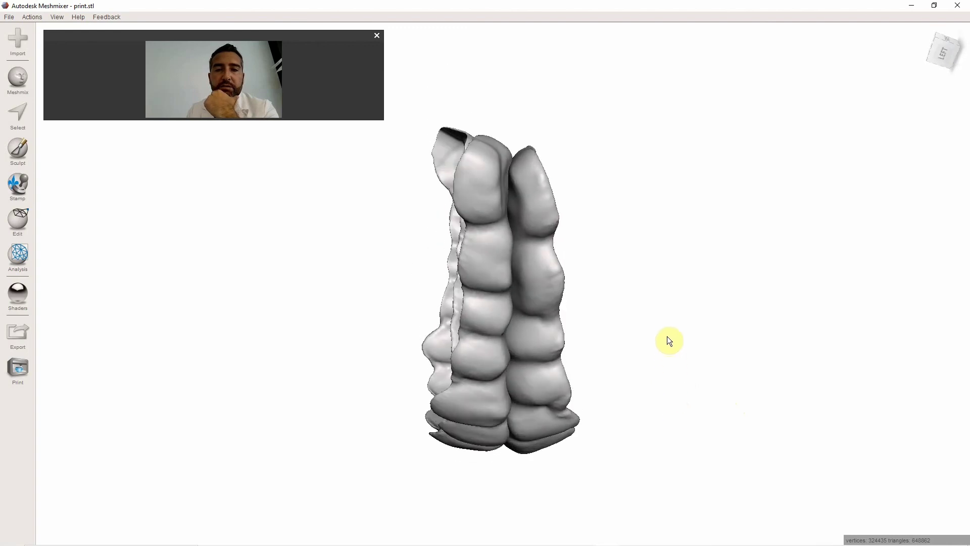
{"action": "scroll", "coordinate": [666, 333], "scroll_direction": "down", "scroll_amount": 2}
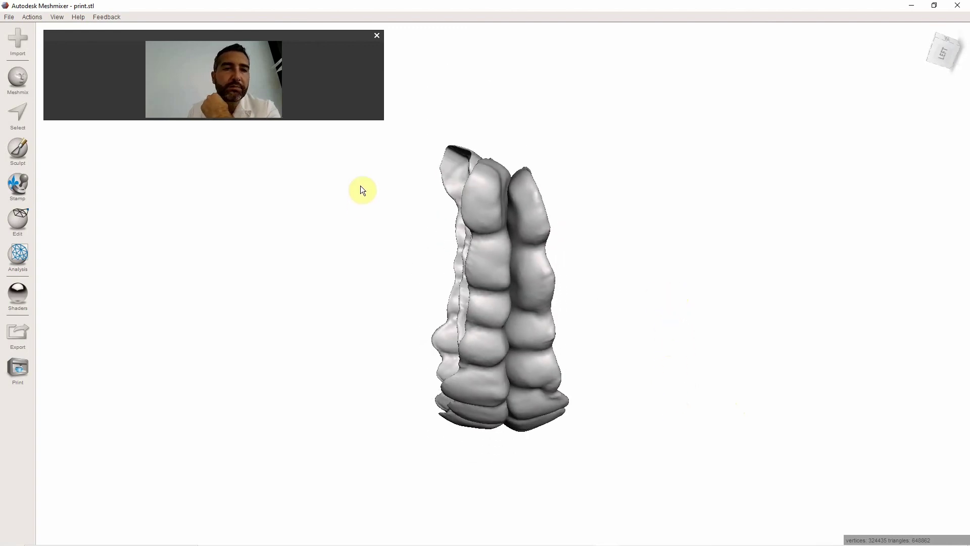
{"action": "right_click_drag", "start_coordinate": [375, 153], "coordinate": [627, 259]}
Zoom and orbit the splint through both side views, down onto the arch, then to a front view
{"action": "scroll", "coordinate": [529, 292], "scroll_direction": "up", "scroll_amount": 2}
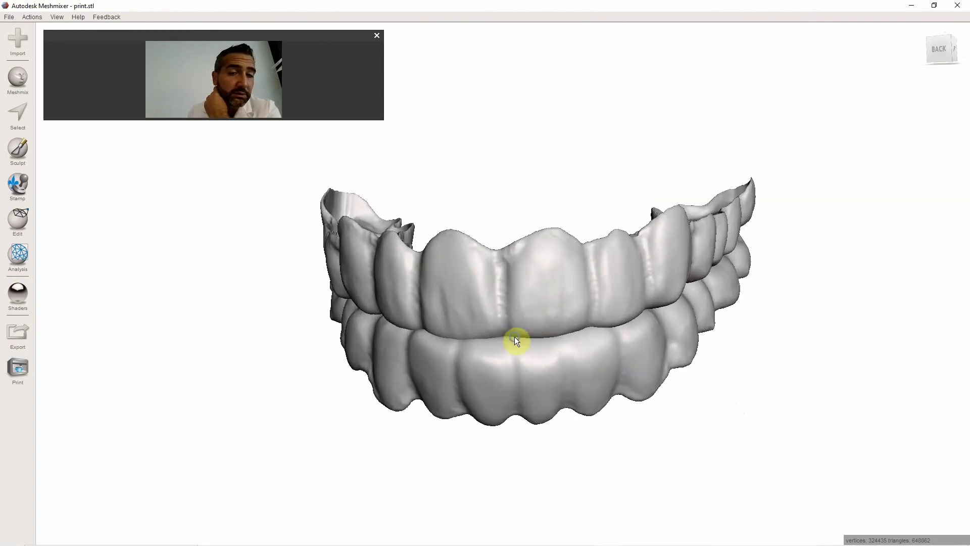
{"action": "scroll", "coordinate": [528, 290], "scroll_direction": "up", "scroll_amount": 2}
{"action": "scroll", "coordinate": [545, 293], "scroll_direction": "down", "scroll_amount": 2}
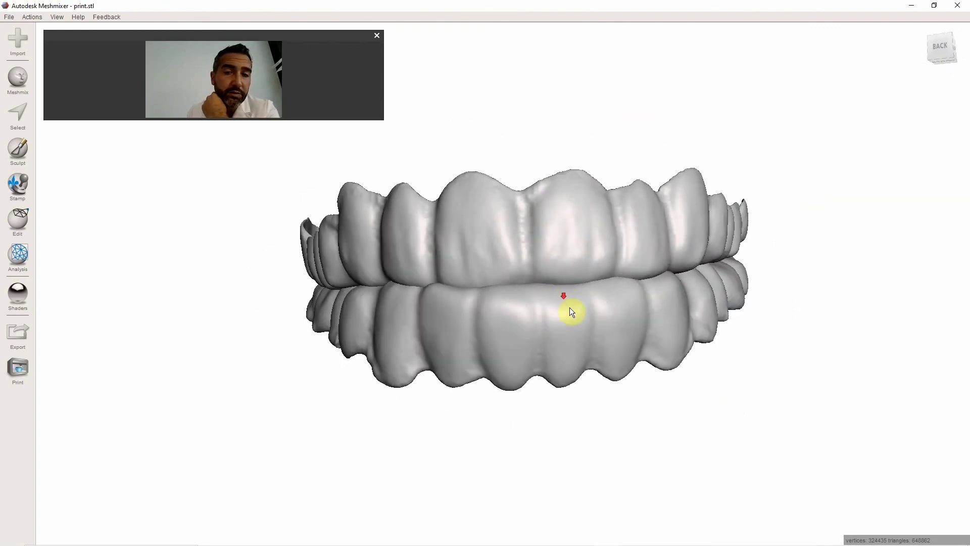
{"action": "right_click_drag", "start_coordinate": [570, 310], "coordinate": [428, 338]}
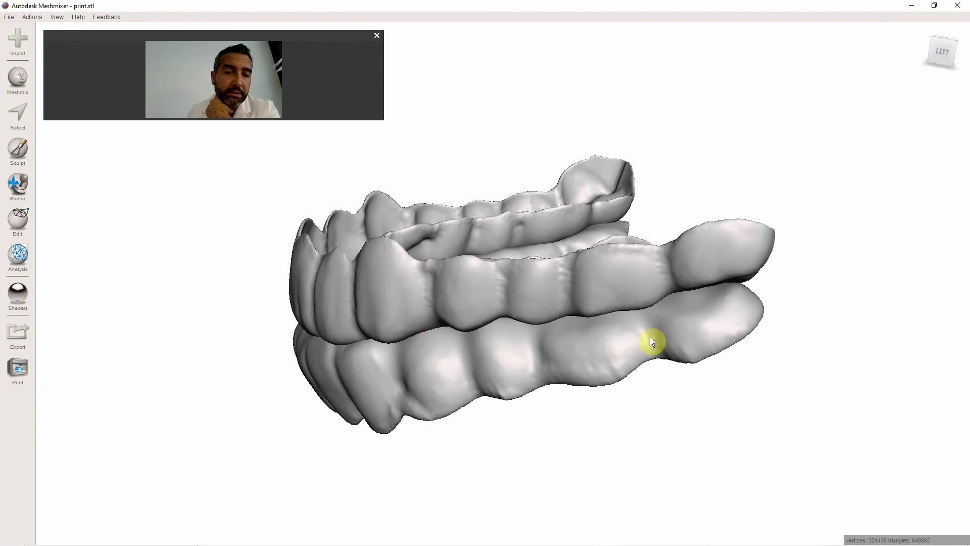
{"action": "right_click_drag", "start_coordinate": [511, 326], "coordinate": [695, 244]}
{"action": "right_click_drag", "start_coordinate": [478, 281], "coordinate": [503, 408]}
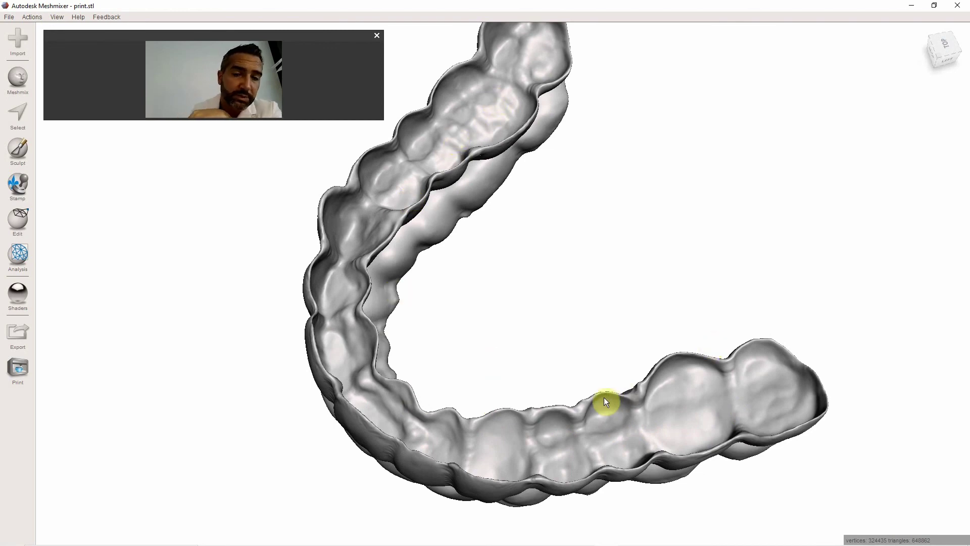
{"action": "right_click_drag", "start_coordinate": [645, 412], "coordinate": [640, 335]}
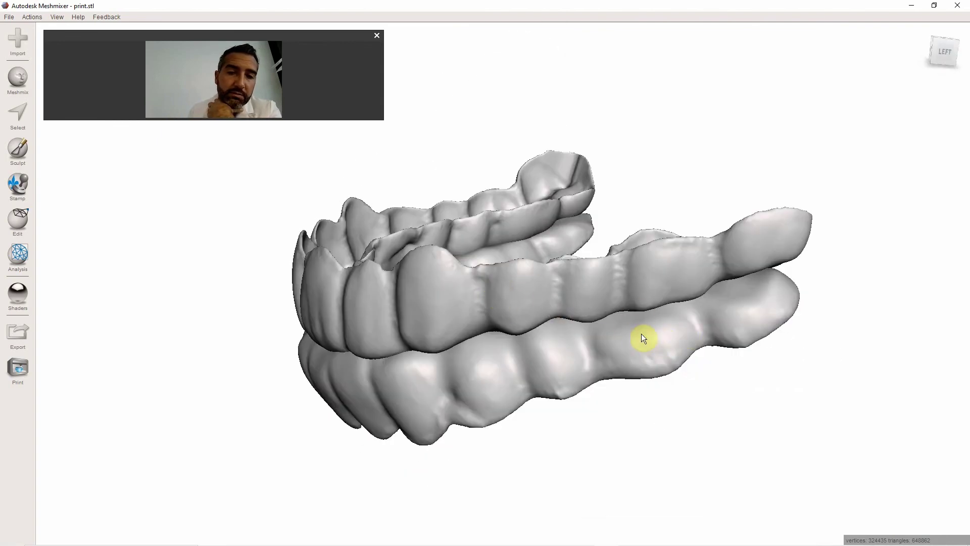
{"action": "right_click_drag", "start_coordinate": [643, 337], "coordinate": [777, 181]}
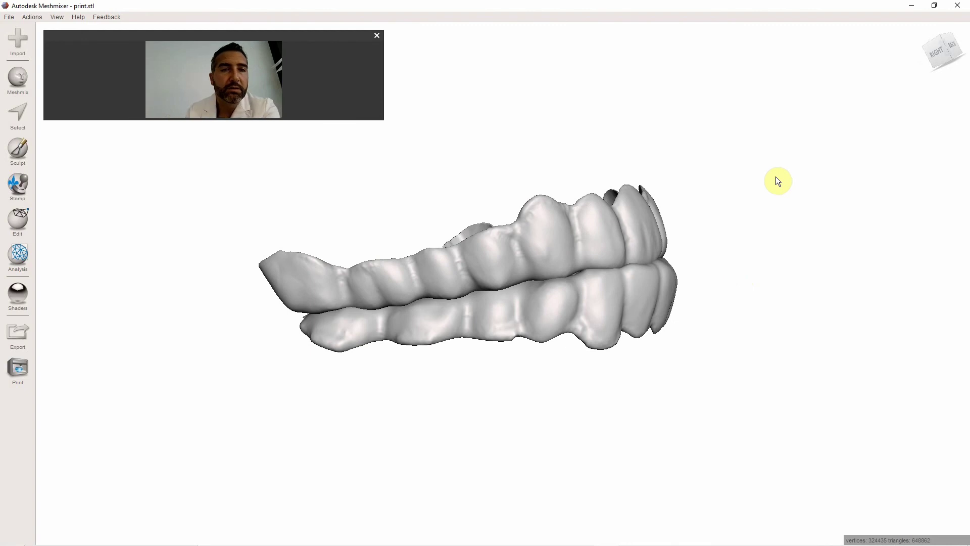
{"action": "right_click_drag", "start_coordinate": [538, 159], "coordinate": [517, 212]}
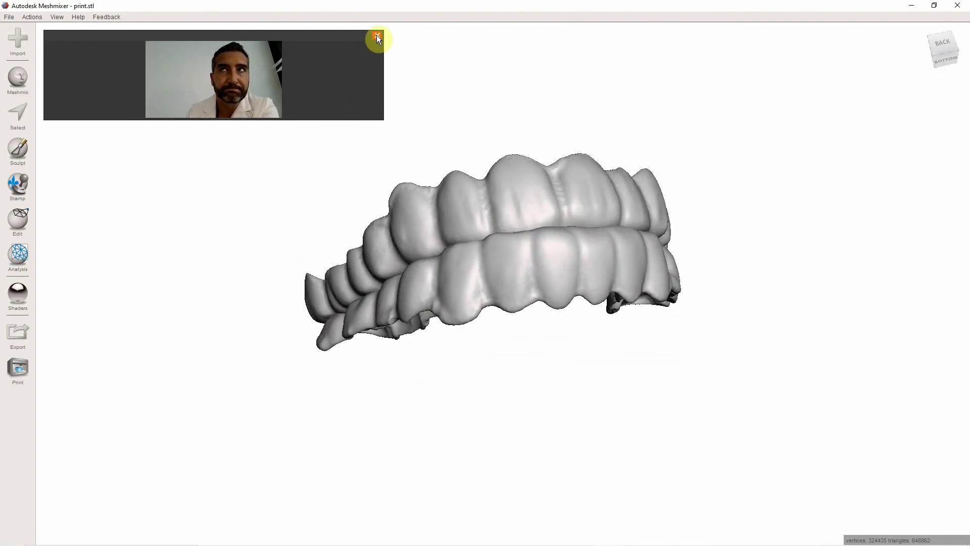